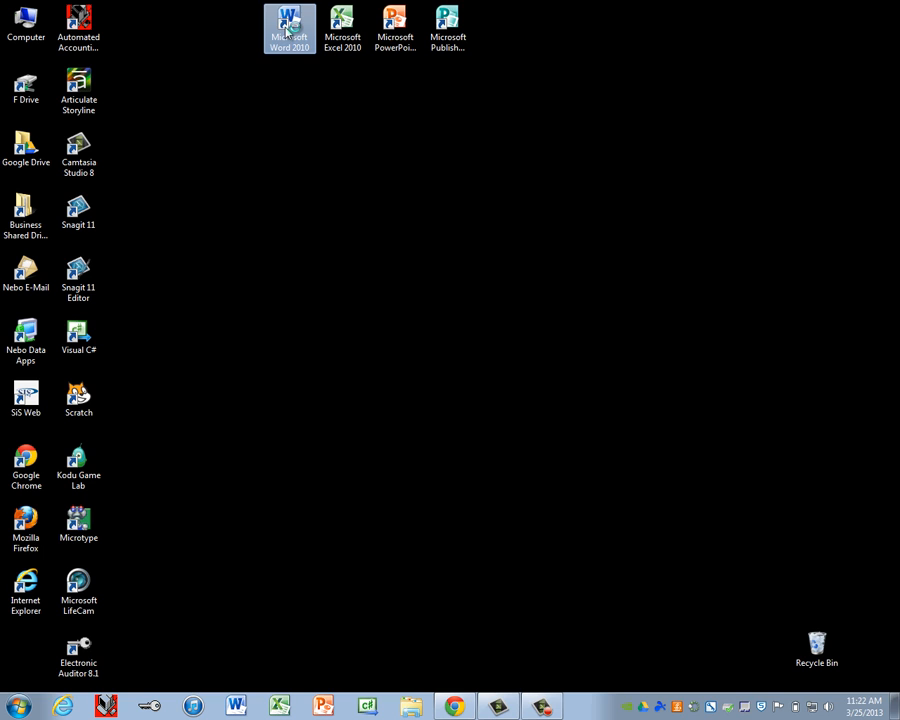
Step: Launch Microsoft Word 2010 from its desktop shortcut to get a blank Document1
{"action": "double_click", "coordinate": [287, 30]}
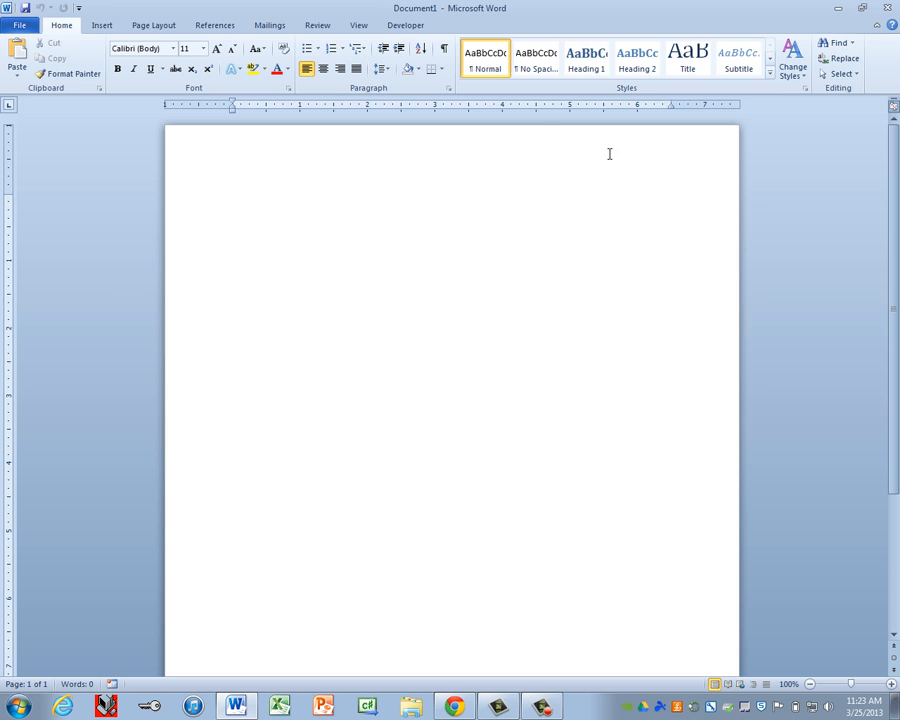
Step: Apply the No Spacing style to the empty paragraph, leaving line spacing unchanged
{"action": "left_click", "coordinate": [388, 70]}
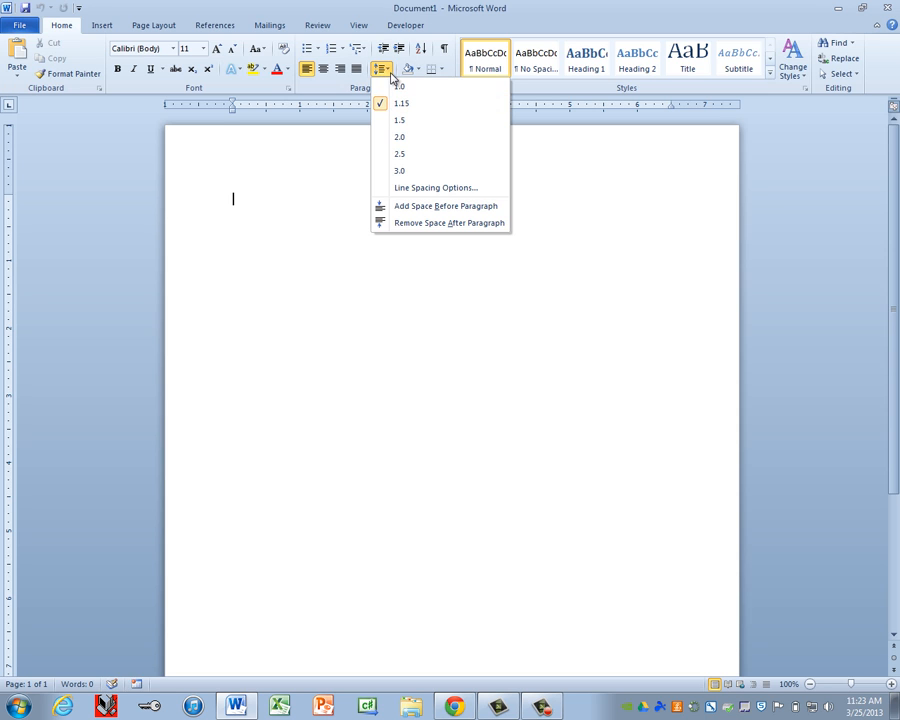
{"action": "left_click", "coordinate": [390, 75]}
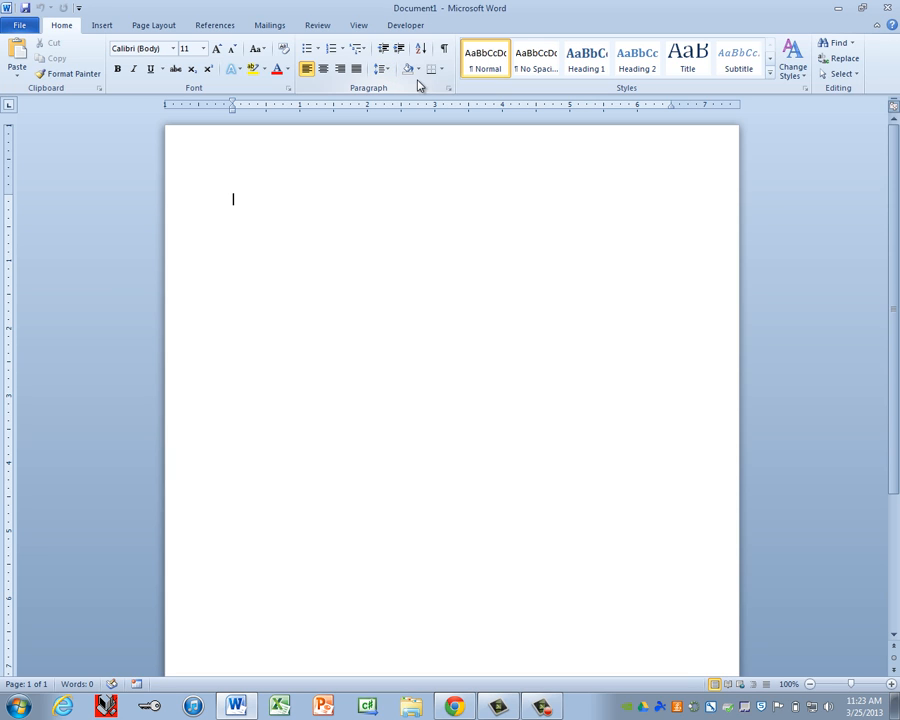
{"action": "left_click", "coordinate": [536, 62]}
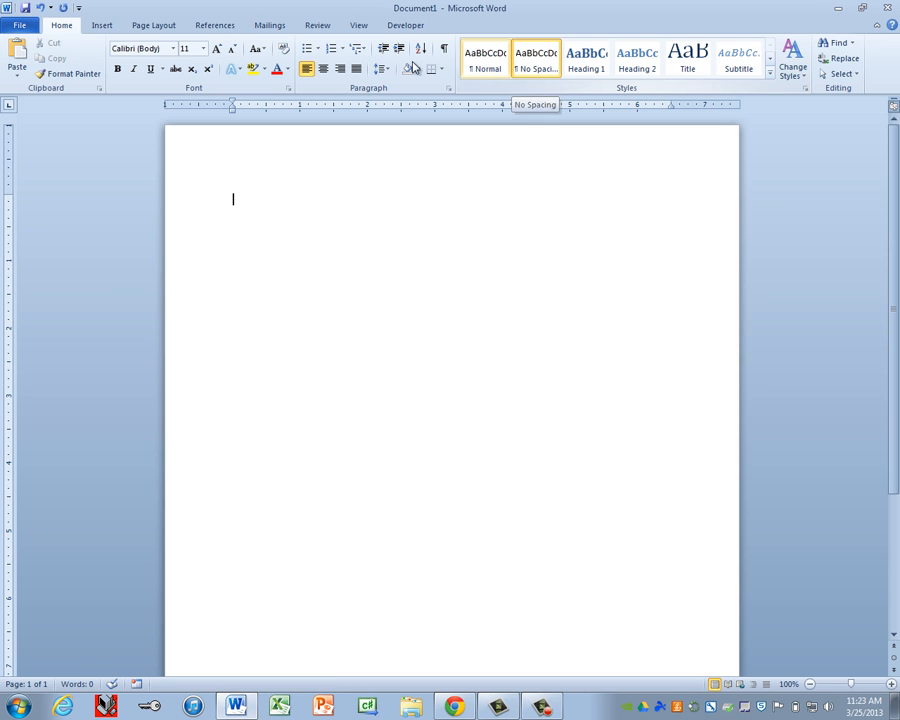
Step: Open the empty page header for editing using Insert > Header > Edit Header
{"action": "left_click", "coordinate": [101, 26]}
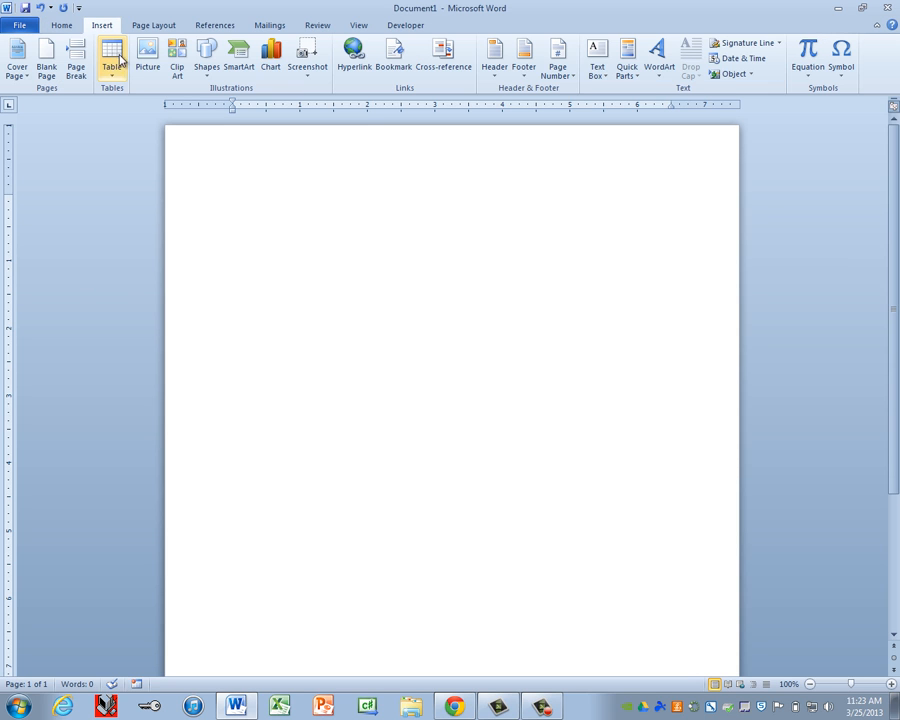
{"action": "left_click", "coordinate": [497, 70]}
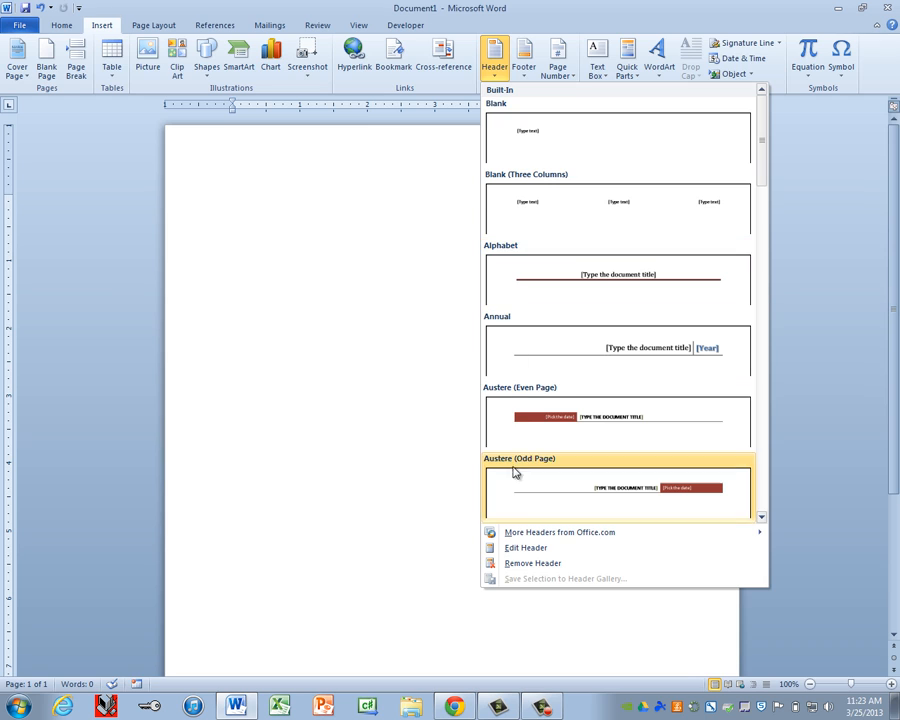
{"action": "left_click", "coordinate": [527, 556]}
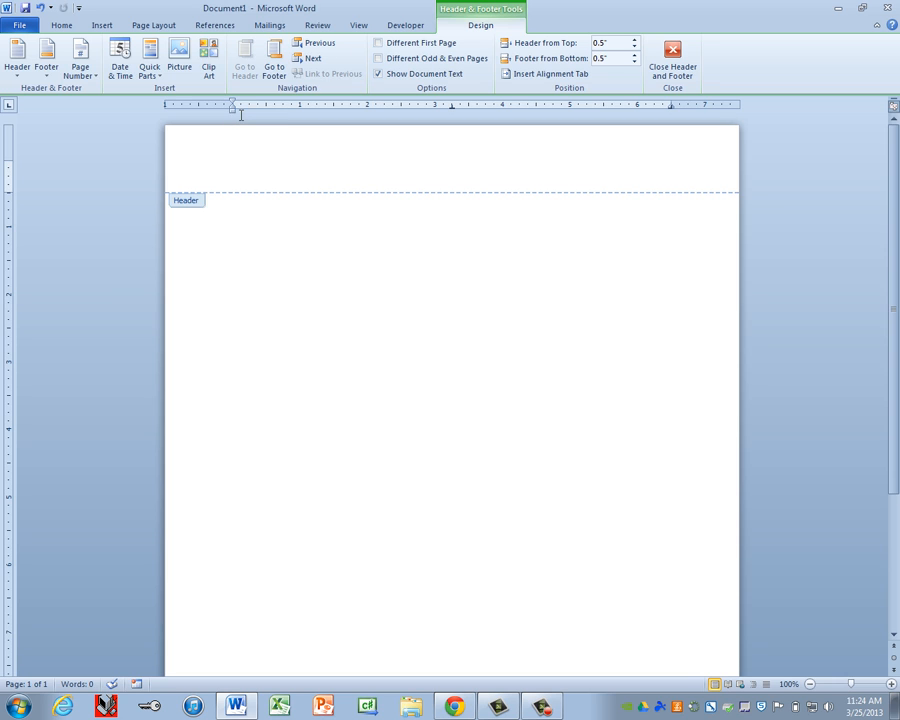
Step: Format the empty header in Times New Roman at 12 point
{"action": "left_click", "coordinate": [61, 27]}
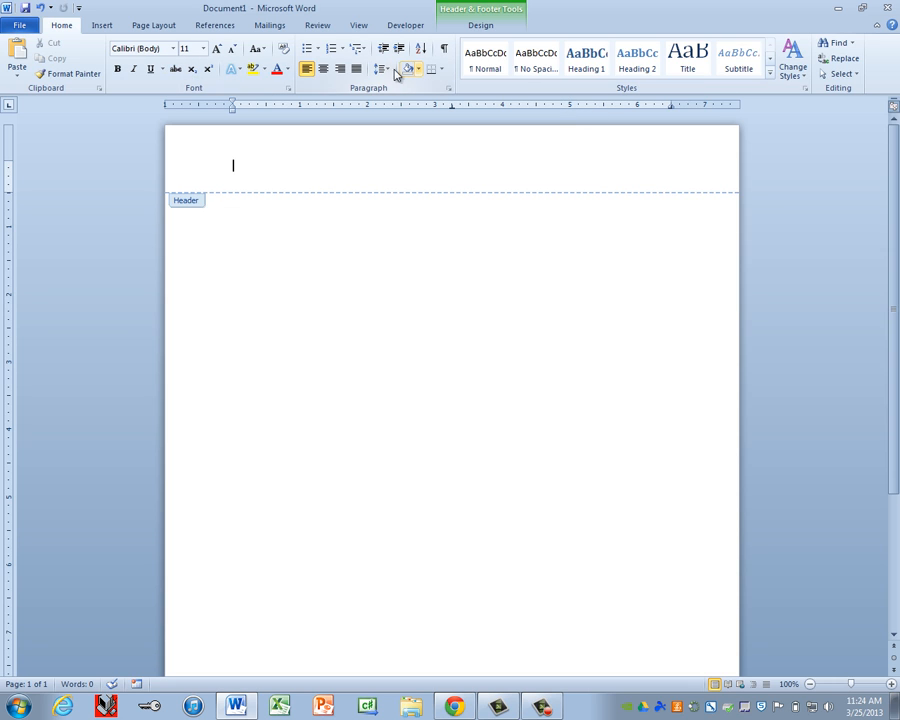
{"action": "left_click", "coordinate": [174, 50]}
{"action": "type", "text": "Times New Rom"}
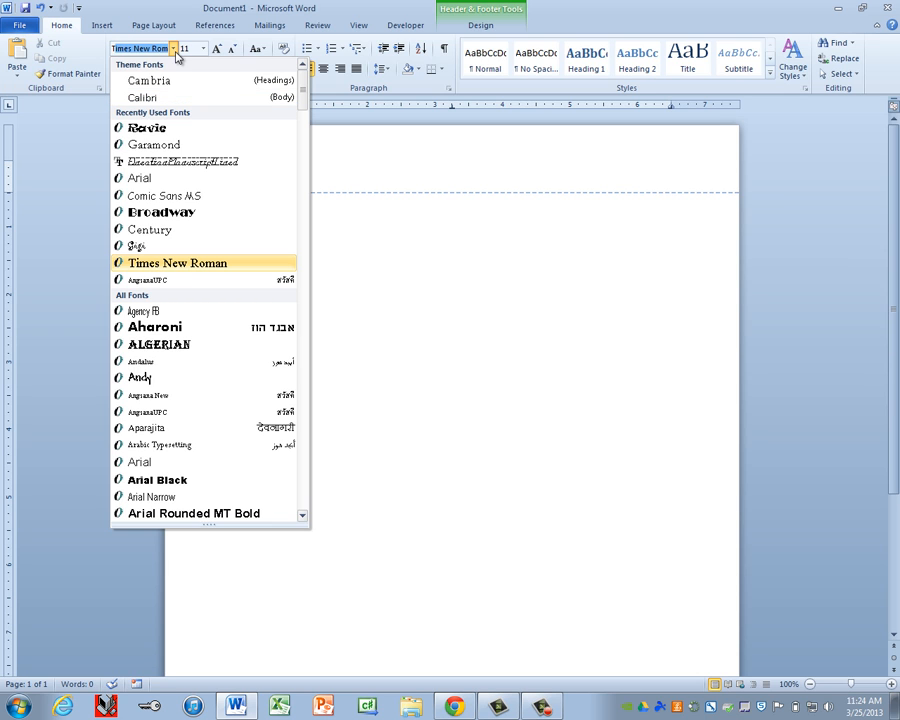
{"action": "left_click", "coordinate": [196, 263]}
{"action": "left_click", "coordinate": [203, 48]}
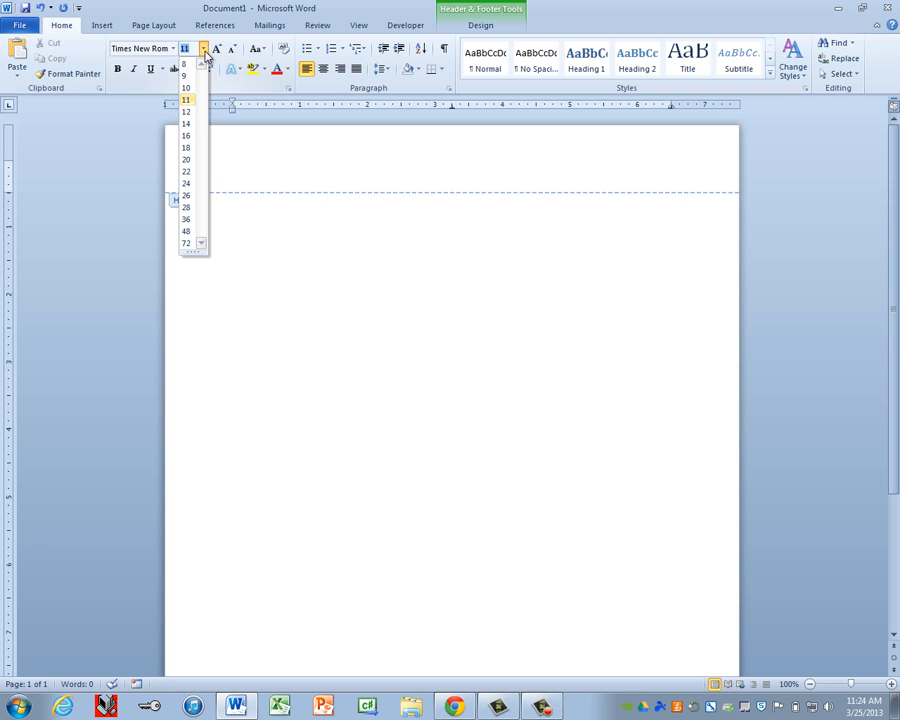
{"action": "left_click", "coordinate": [195, 116]}
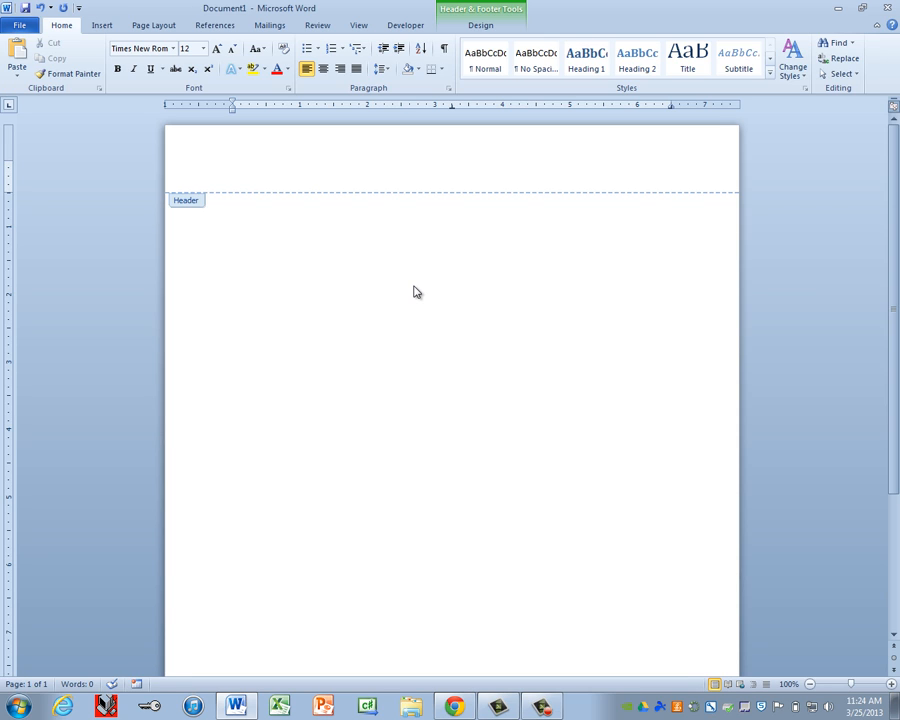
Step: Type 'MS Word Basics', 'A1' and 'Student Name' at the header's left, centre and right positions
{"action": "type", "text": "MS Word Basics"}
{"action": "key", "text": "Tab"}
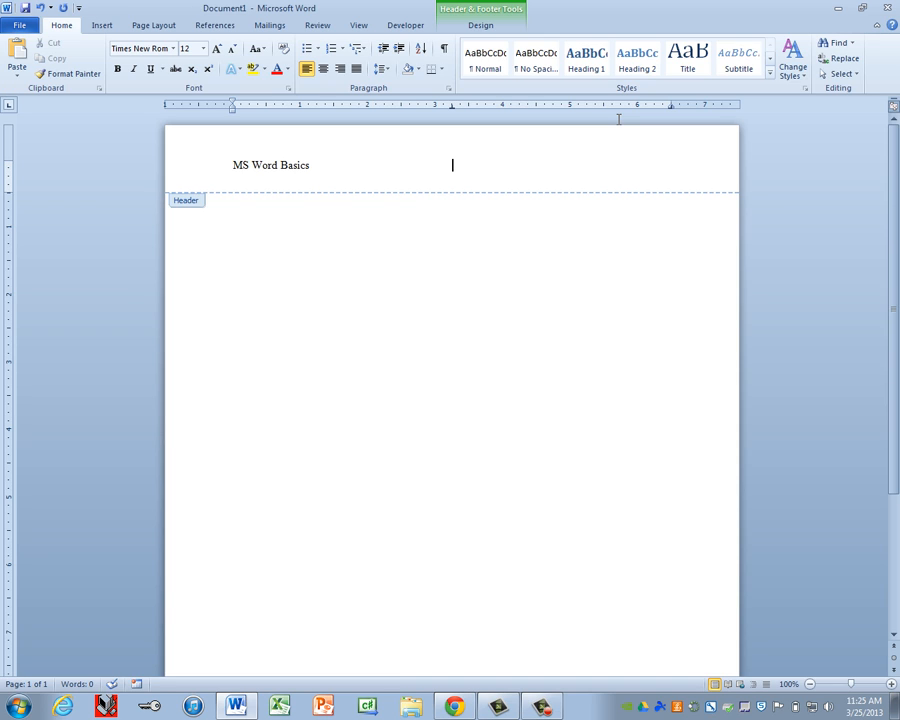
{"action": "type", "text": "A1"}
{"action": "key", "text": "Tab"}
{"action": "type", "text": "Student Name"}
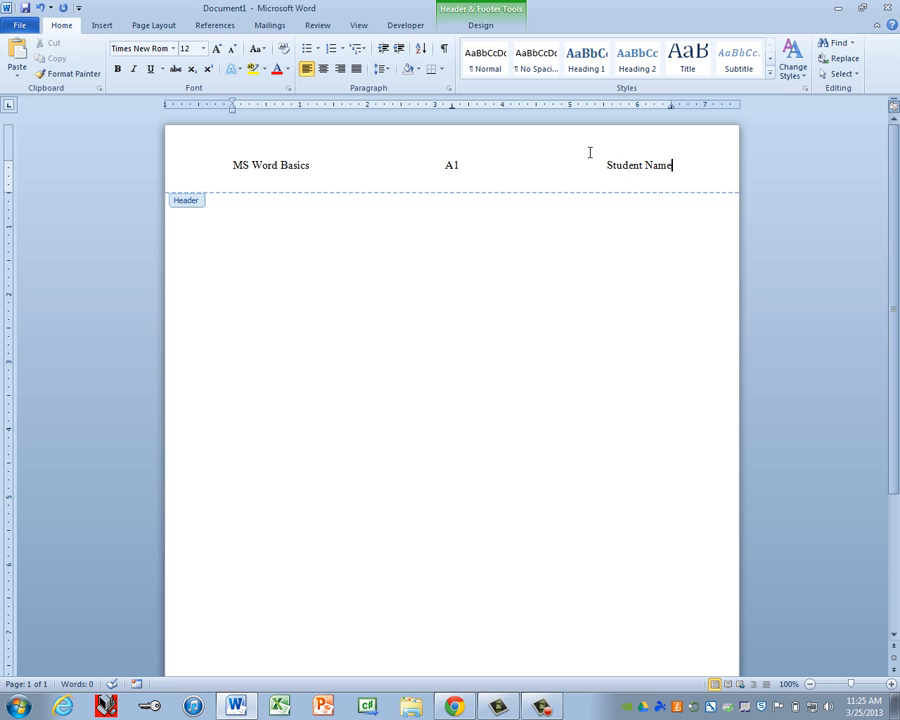
Step: Move to the footer and type 'Page' centred in 12-point Times New Roman
{"action": "left_click", "coordinate": [481, 27]}
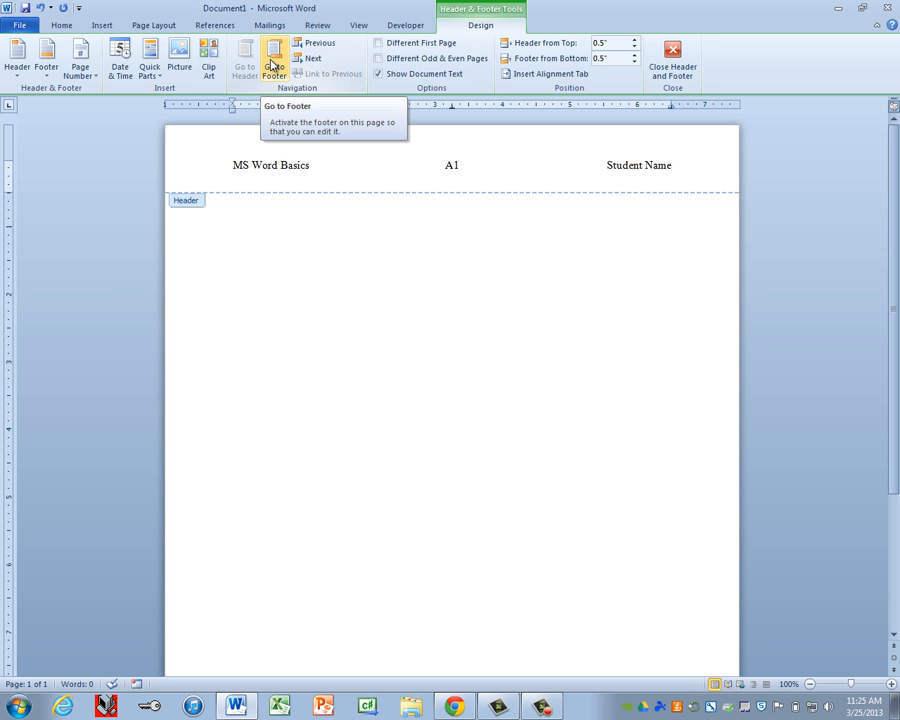
{"action": "left_click", "coordinate": [271, 64]}
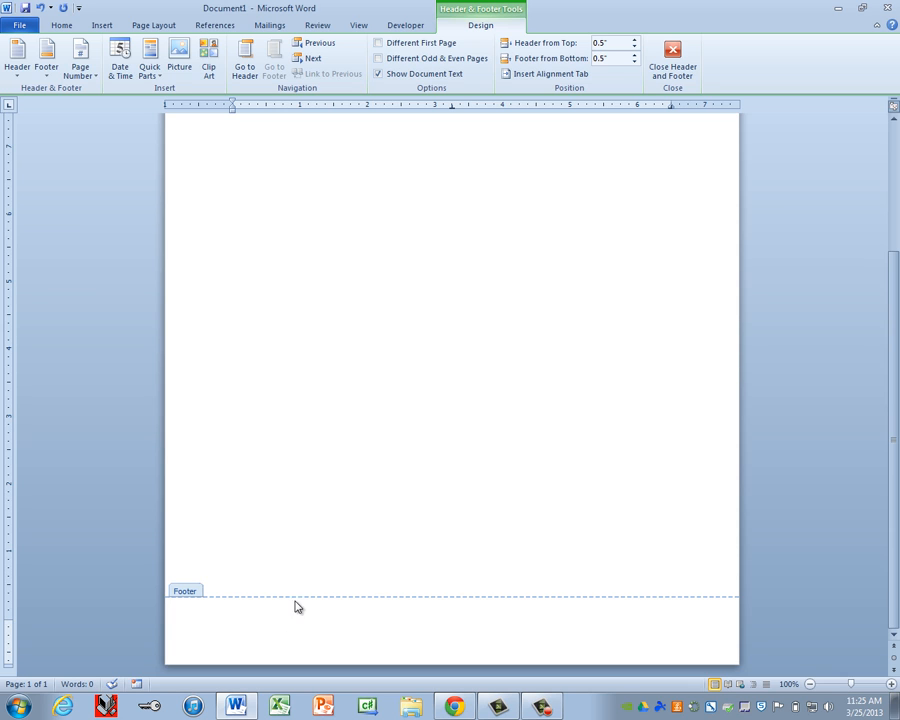
{"action": "left_click", "coordinate": [62, 26]}
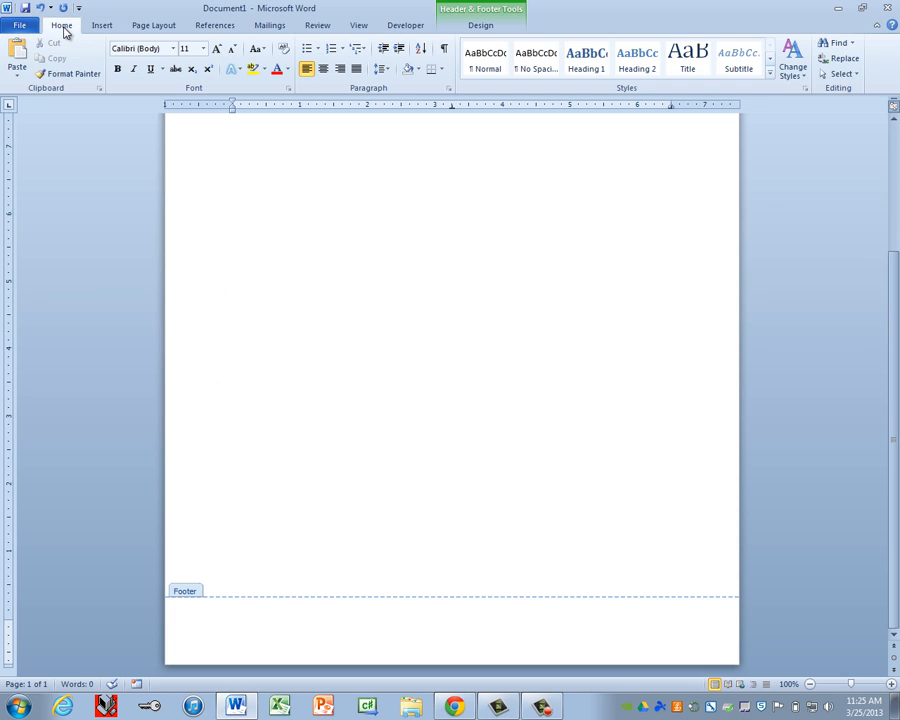
{"action": "left_click", "coordinate": [174, 54]}
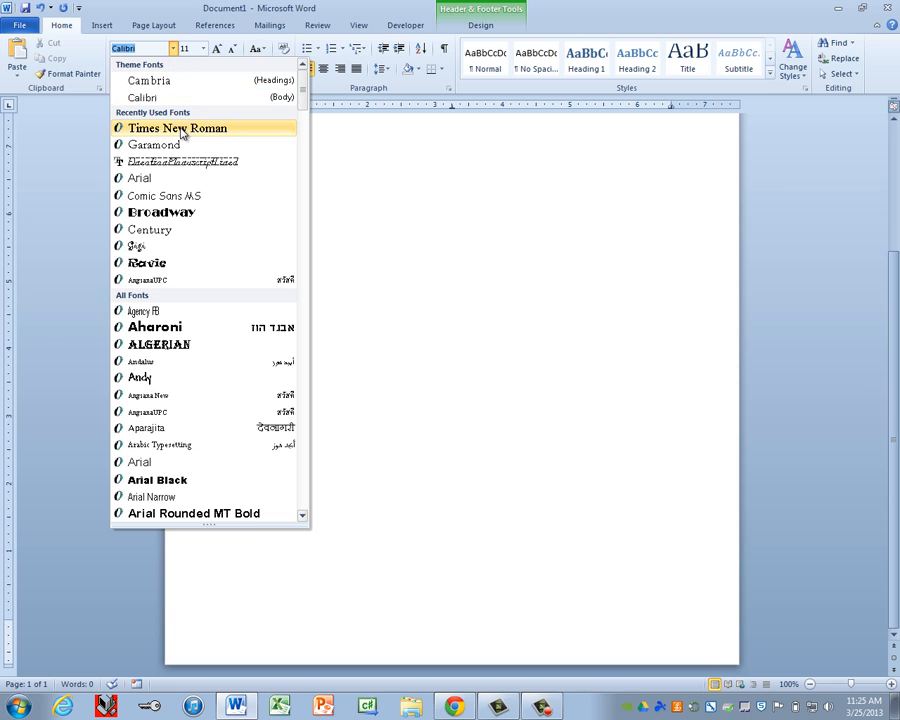
{"action": "left_click", "coordinate": [140, 127]}
{"action": "left_click", "coordinate": [204, 49]}
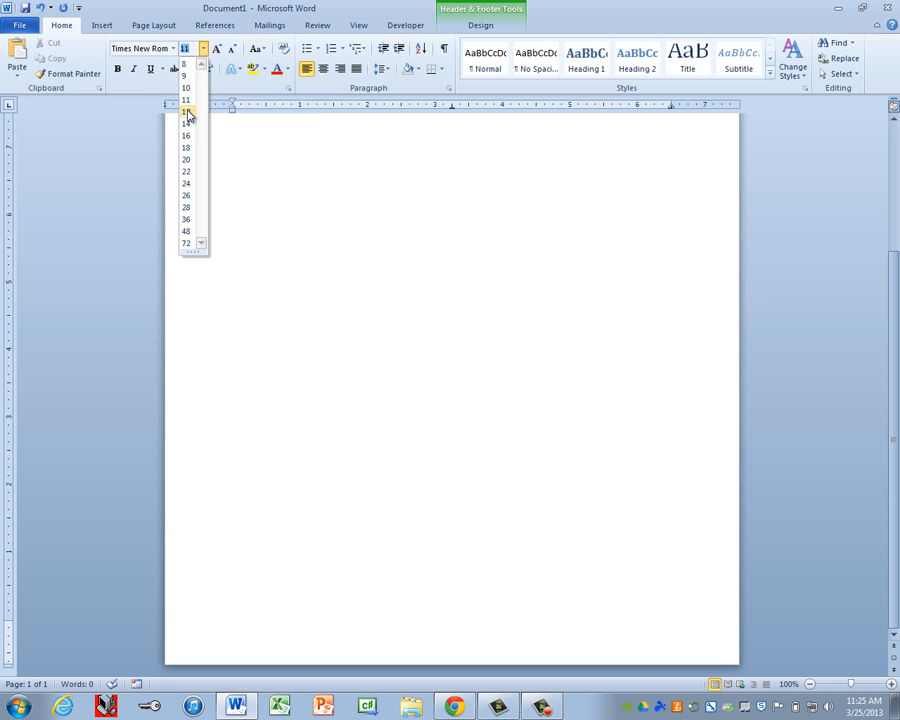
{"action": "left_click", "coordinate": [187, 111]}
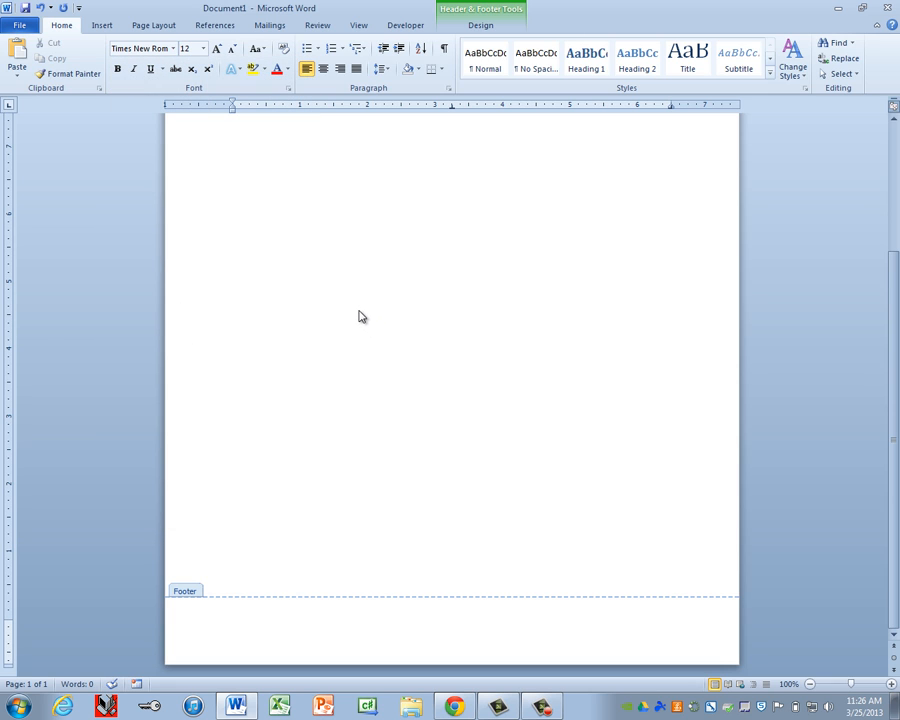
{"action": "key", "text": "ctrl+e"}
{"action": "type", "text": "Page"}
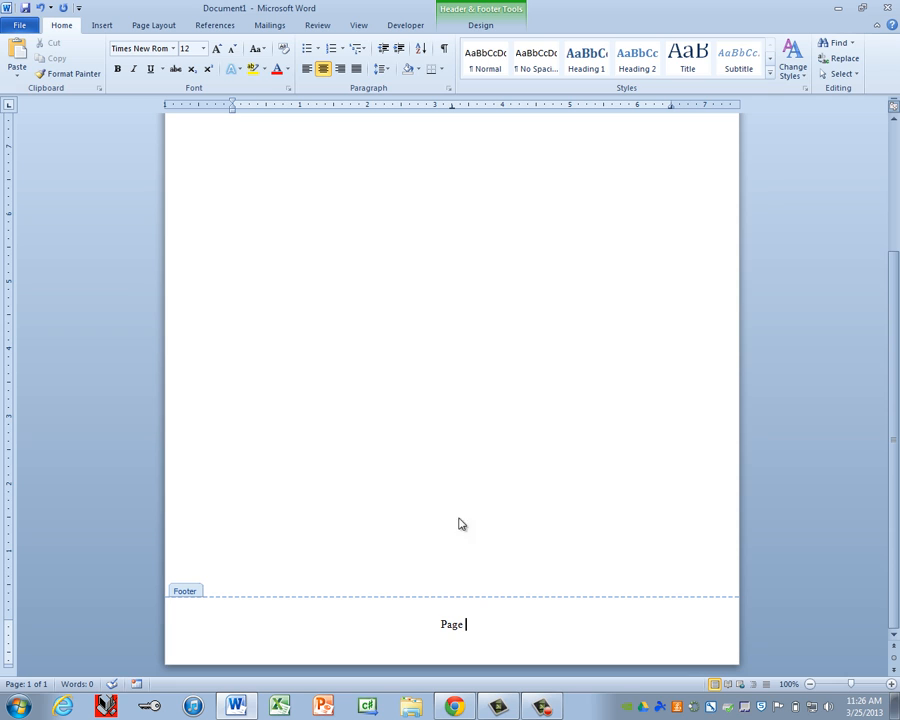
Step: Insert a Plain Number page field at the current position after 'Page'
{"action": "left_click", "coordinate": [482, 28]}
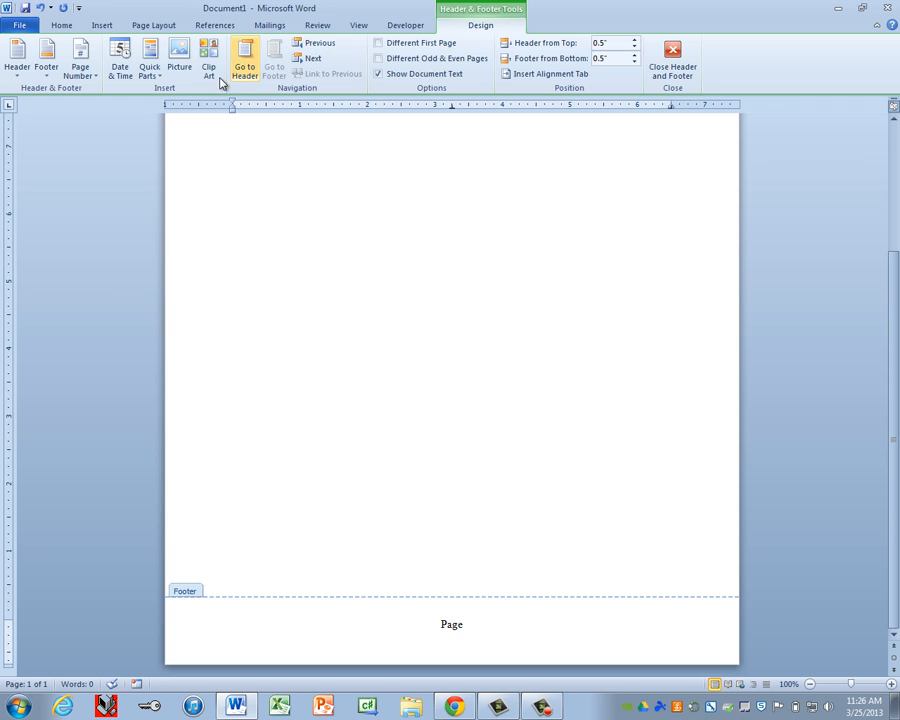
{"action": "left_click", "coordinate": [79, 72]}
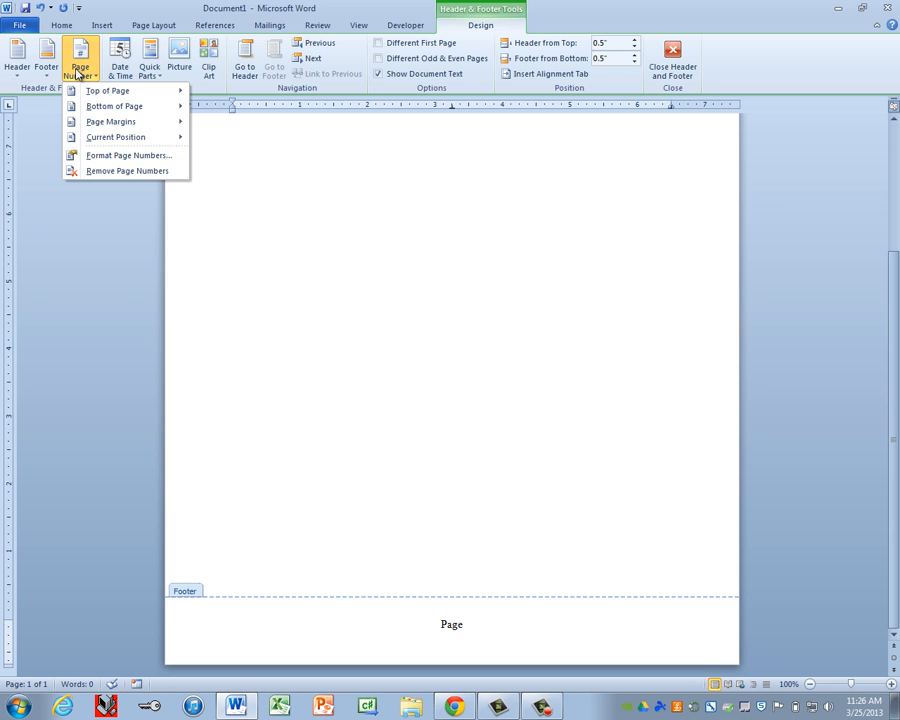
{"action": "mouse_move", "coordinate": [92, 145]}
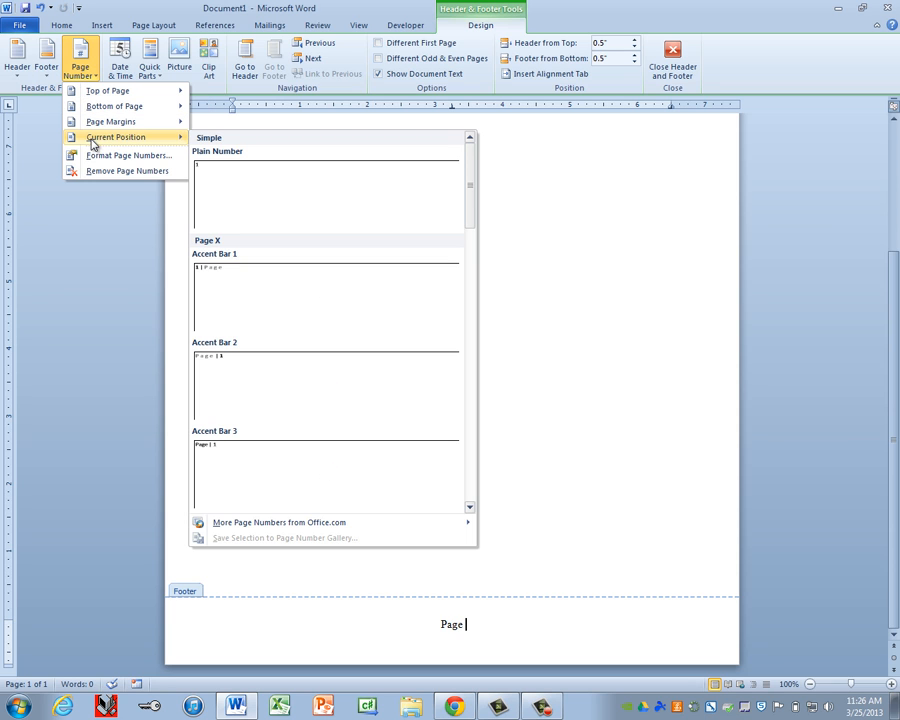
{"action": "left_click", "coordinate": [227, 207]}
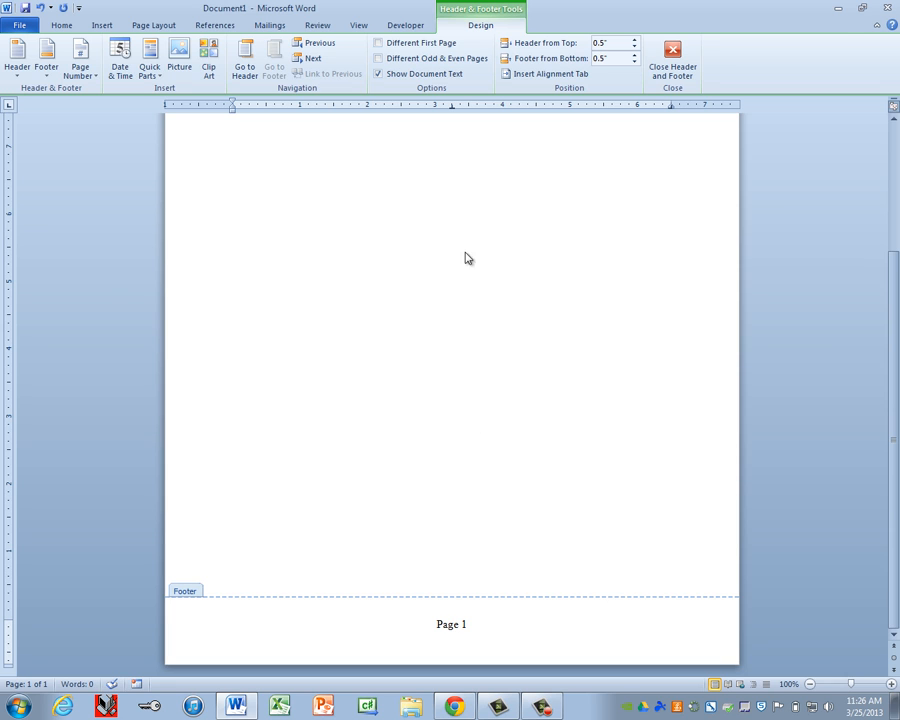
{"action": "double_click", "coordinate": [420, 246]}
{"action": "key", "text": "ctrl+Return"}
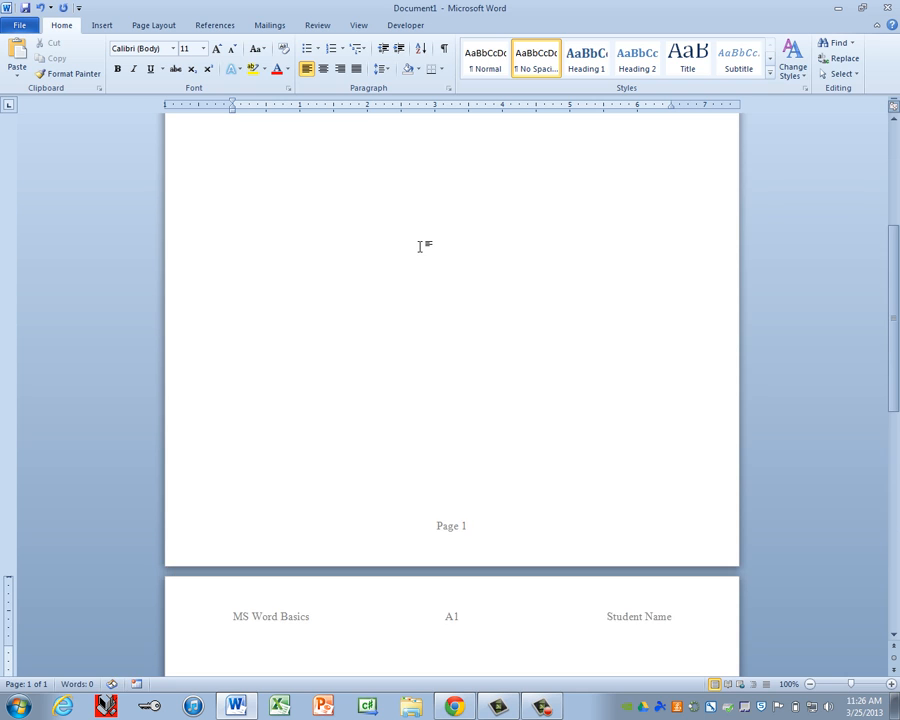
{"action": "scroll", "coordinate": [458, 560], "scroll_direction": "down", "scroll_amount": 10}
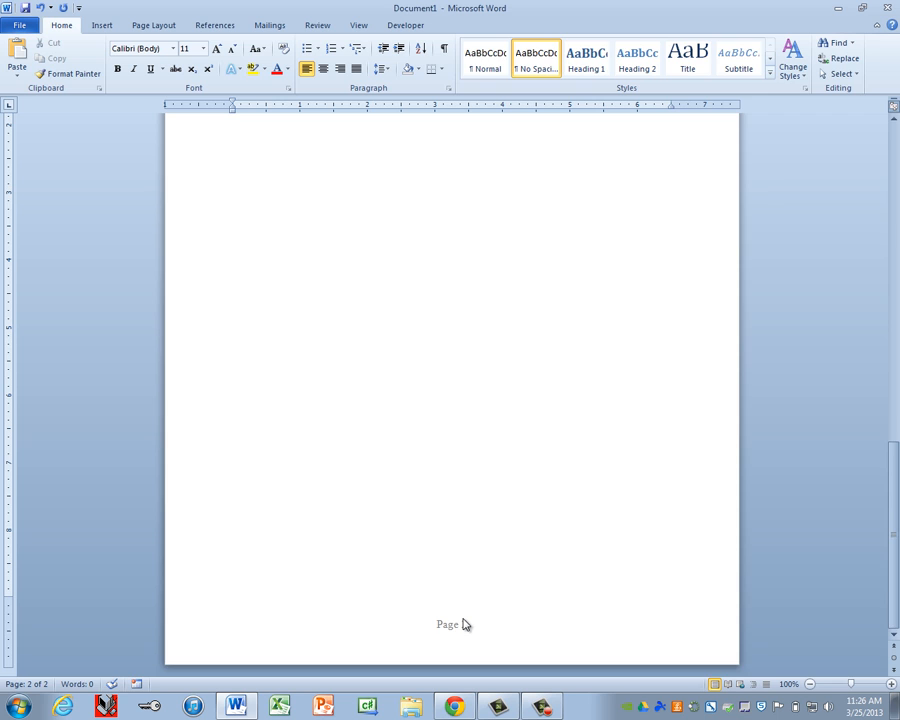
{"action": "scroll", "coordinate": [463, 624], "scroll_direction": "up", "scroll_amount": 12}
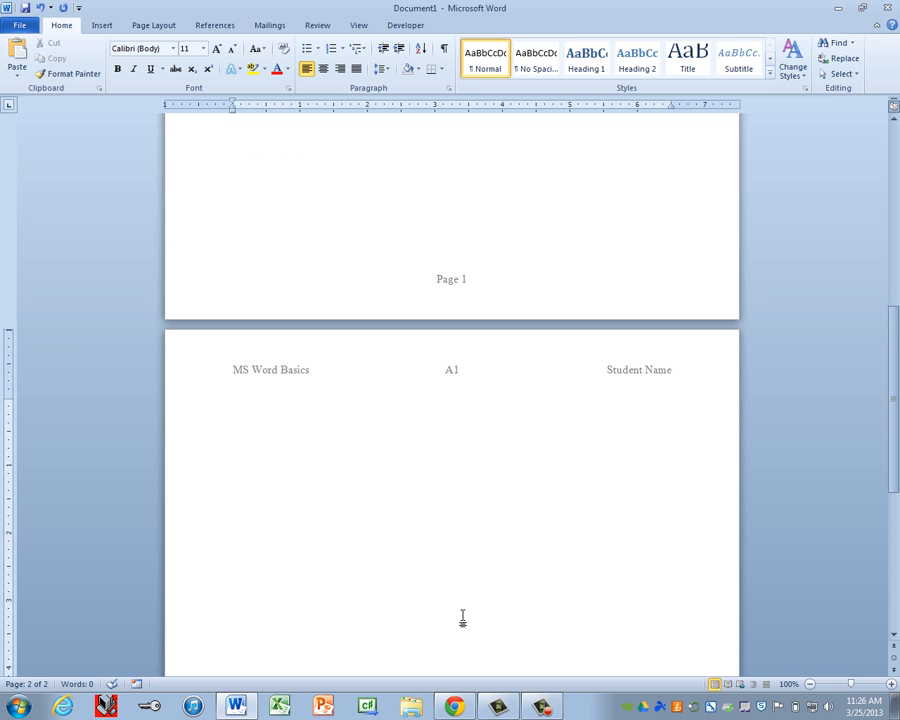
{"action": "key", "text": "BackSpace"}
{"action": "scroll", "coordinate": [466, 612], "scroll_direction": "down", "scroll_amount": 8}
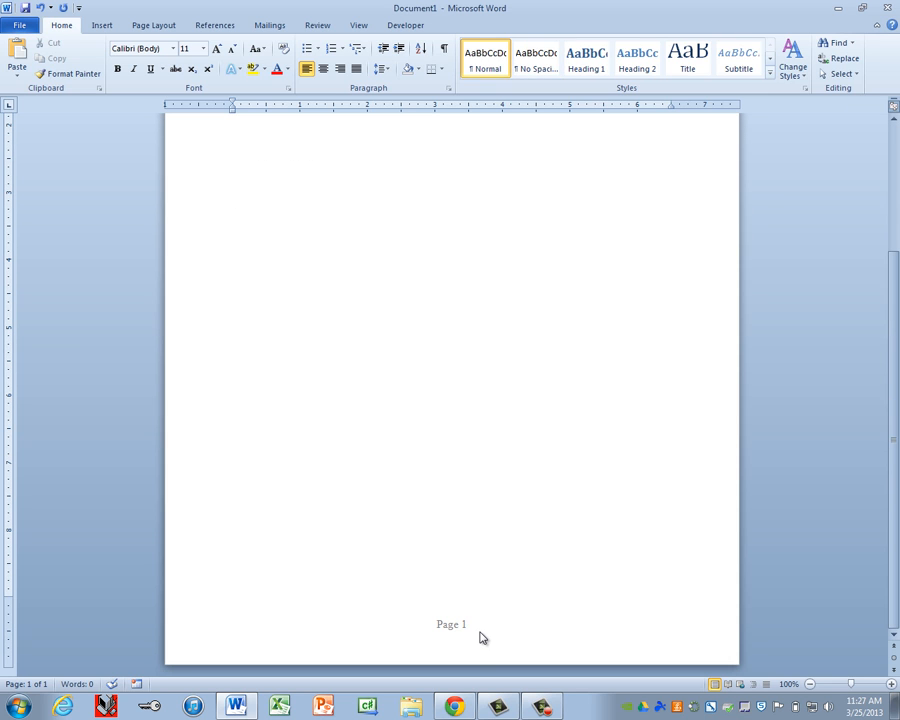
{"action": "double_click", "coordinate": [480, 625]}
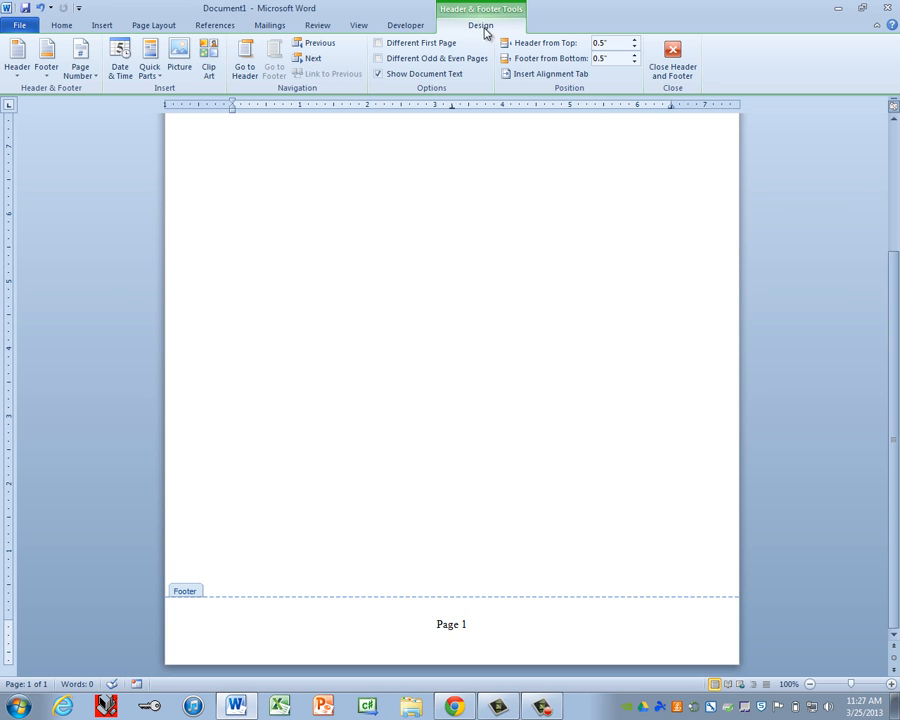
Step: Close header and footer editing and apply No Spacing to the body paragraph
{"action": "left_click", "coordinate": [674, 62]}
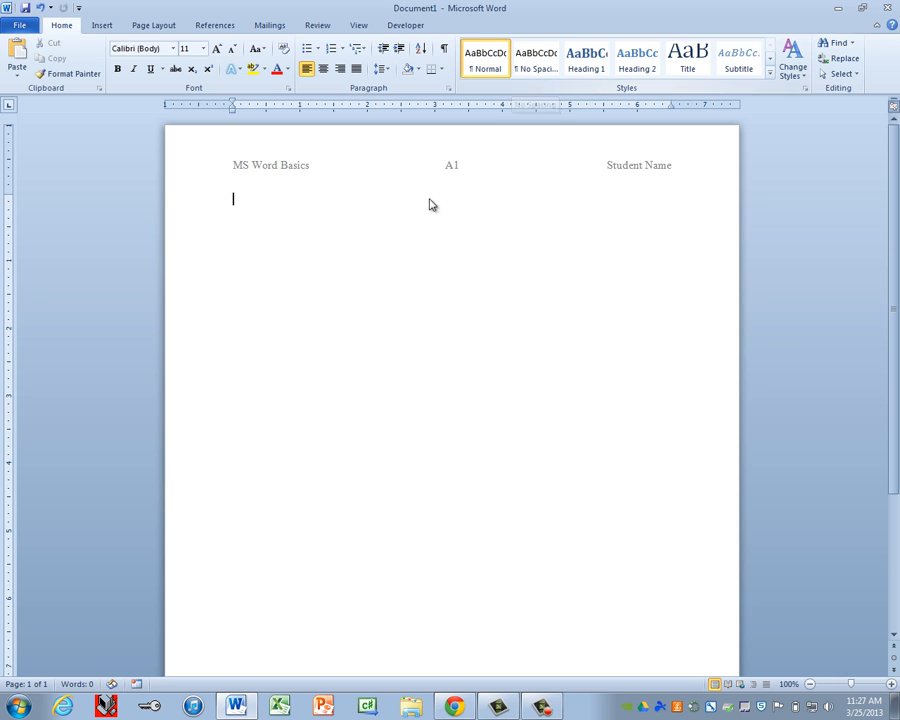
{"action": "left_click", "coordinate": [534, 73]}
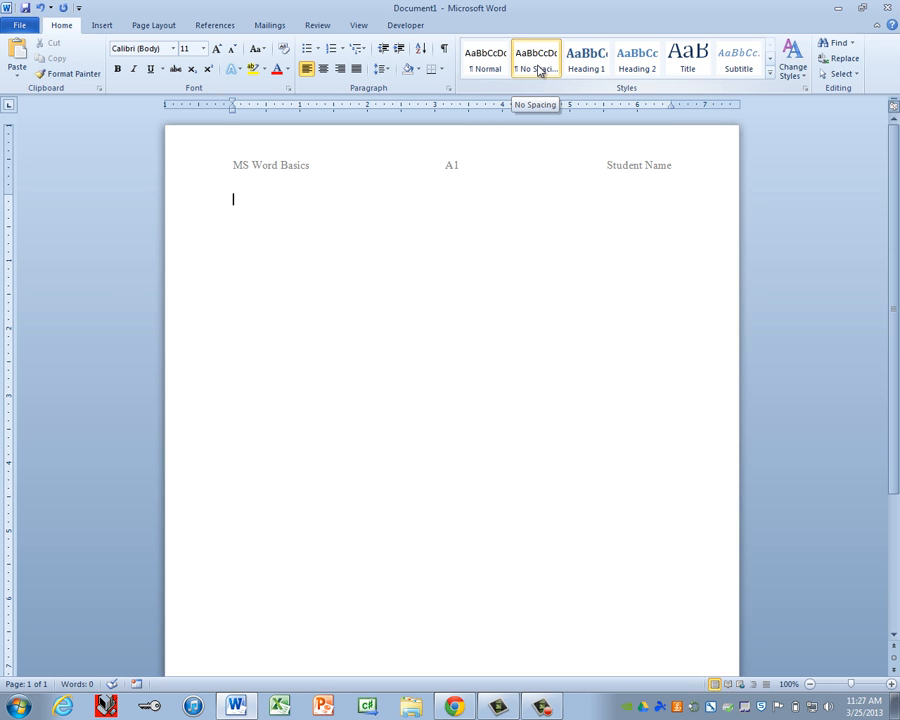
Step: Set the body text font to Times New Roman, 12 point
{"action": "left_click", "coordinate": [173, 48]}
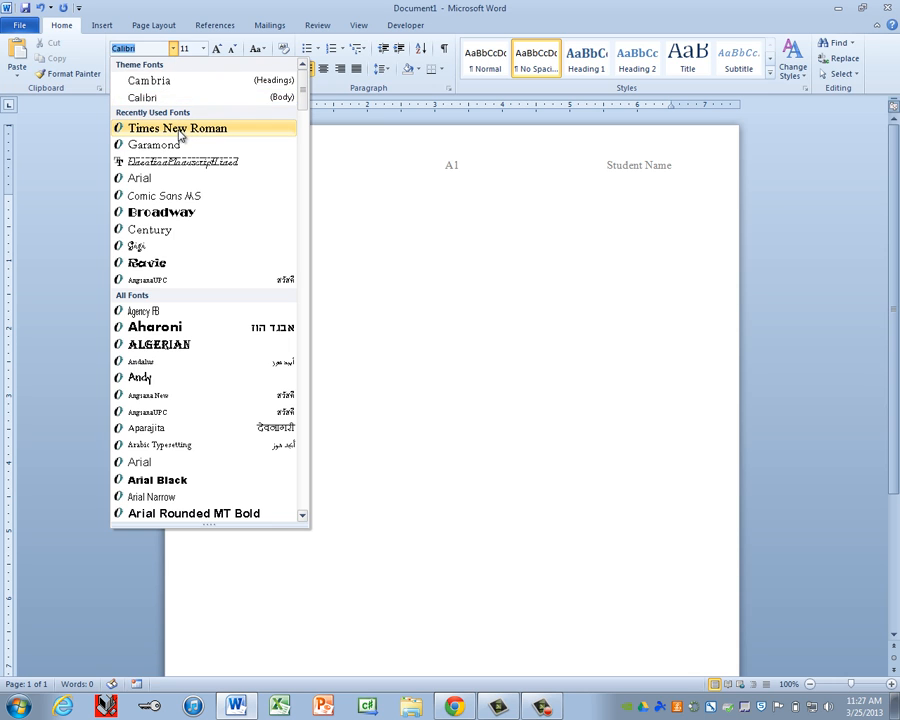
{"action": "left_click", "coordinate": [130, 130]}
{"action": "left_click", "coordinate": [207, 55]}
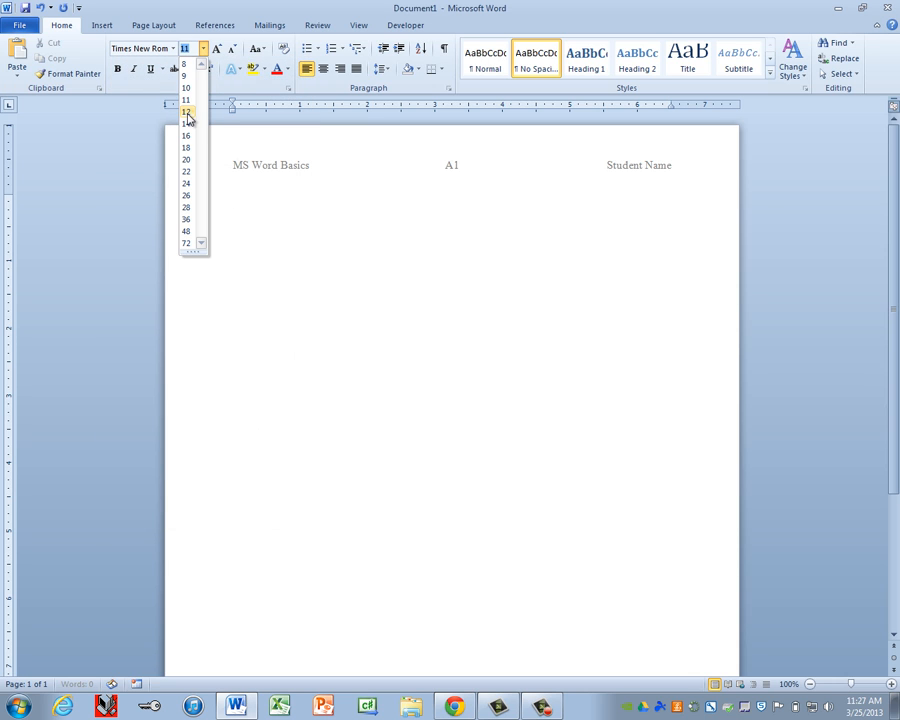
{"action": "left_click", "coordinate": [190, 119]}
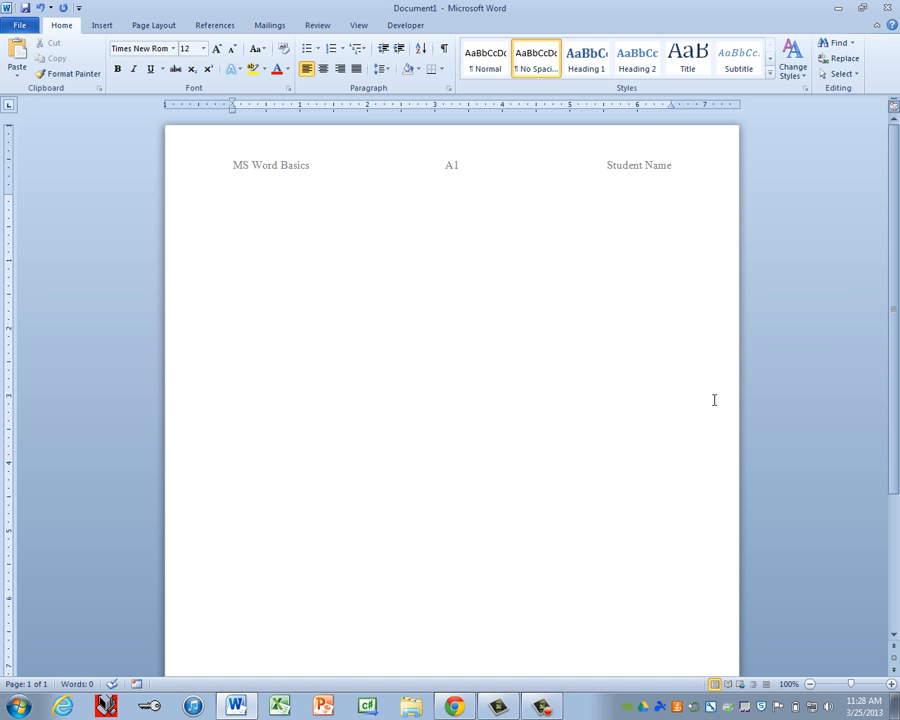
Step: Type the lines 'Student Name', 'Nickname' and 'Parents Names' in the body
{"action": "type", "text": "Student Name"}
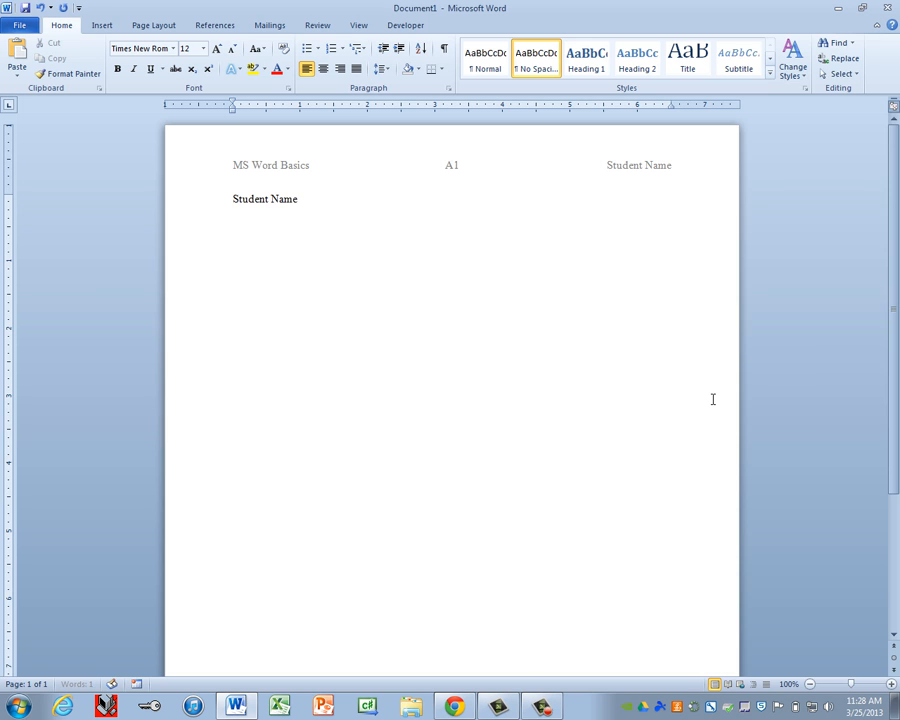
{"action": "key", "text": "Return"}
{"action": "type", "text": "Nicknam"}
{"action": "type", "text": "e"}
{"action": "type", "text": "Parents"}
{"action": "type", "text": " Names"}
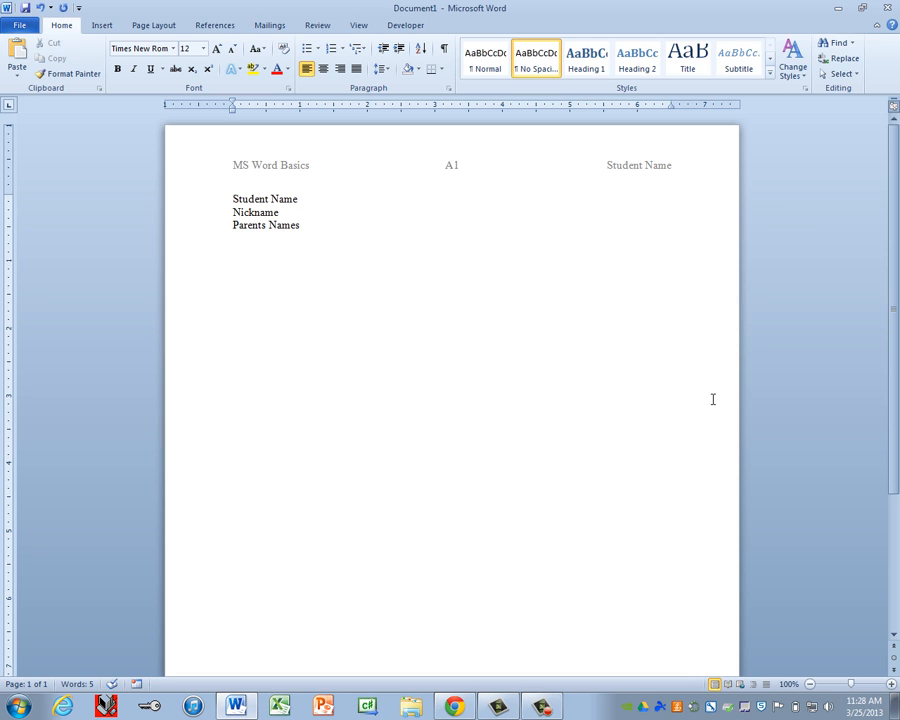
{"action": "key", "text": "Return"}
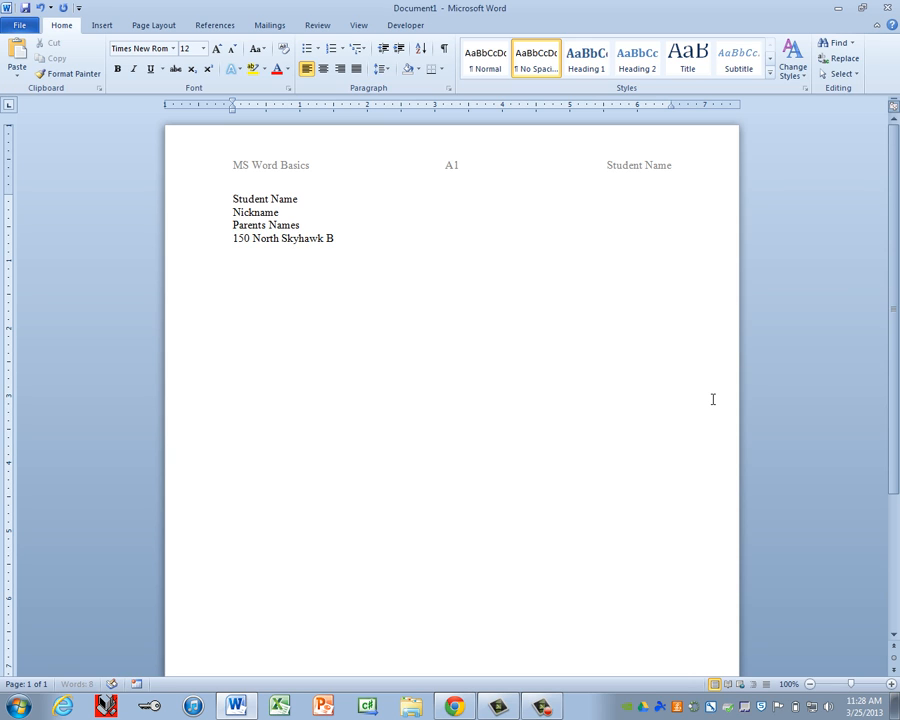
Step: Add a street address line and a phone number line below the names
{"action": "key", "text": "Return"}
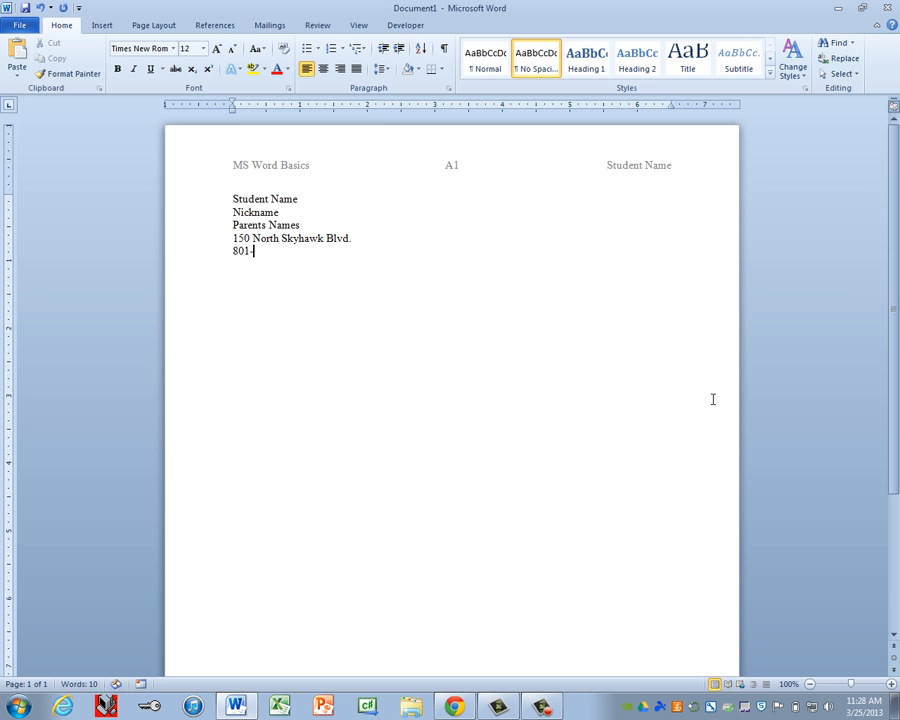
{"action": "key", "text": "Return"}
{"action": "key", "text": "Return"}
Step: Enter the lines 'A1 Computer Technology 1', 'Birthday', 'Grade 10' and 'Skydiving, Spelunkering', one per line
{"action": "type", "text": "A1"}
{"action": "type", "text": "Computer "}
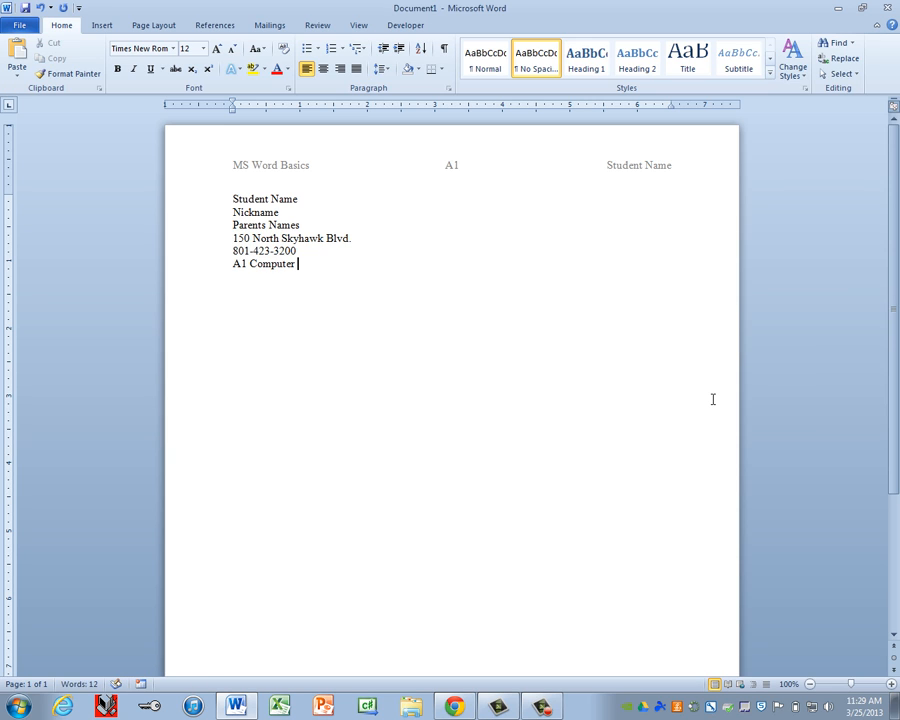
{"action": "type", "text": "Technology 1"}
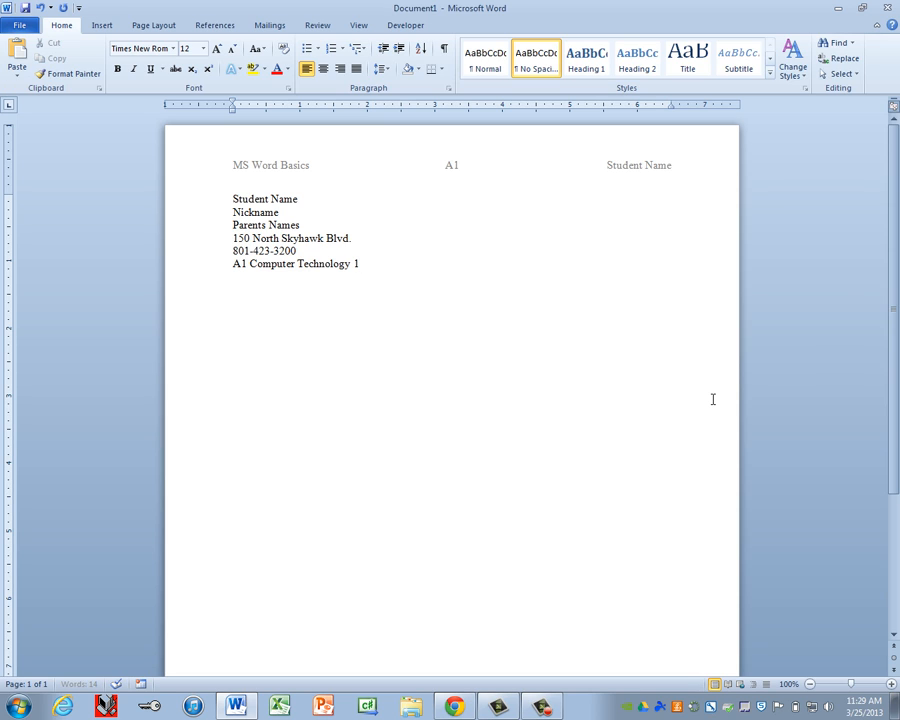
{"action": "key", "text": "Return"}
{"action": "type", "text": "Birthday"}
{"action": "key", "text": "Return"}
{"action": "type", "text": "Grade 10"}
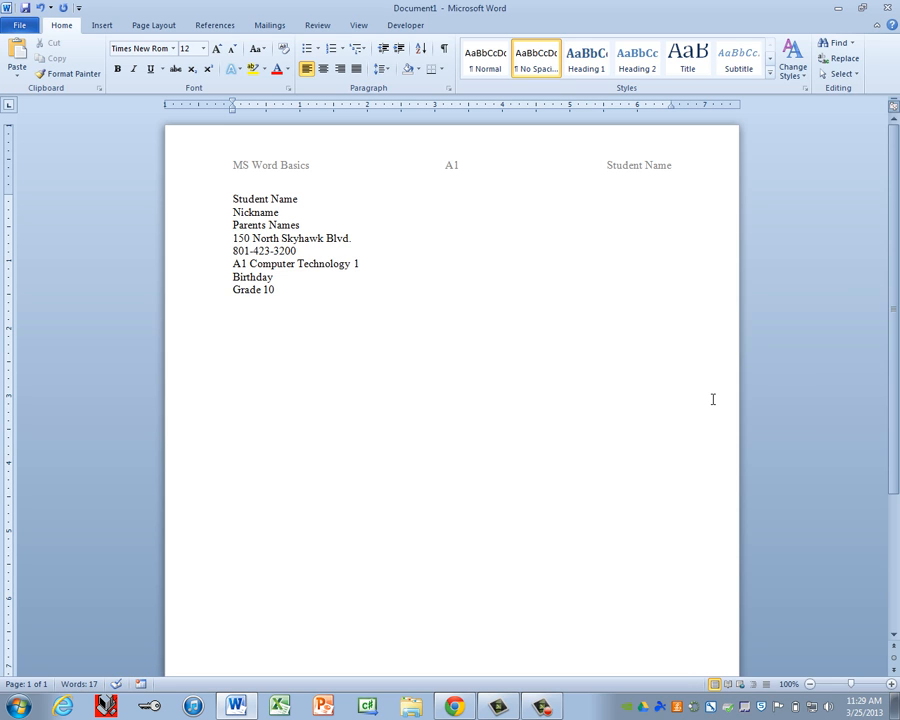
{"action": "key", "text": "Return"}
{"action": "type", "text": "Skydiving, Spelun"}
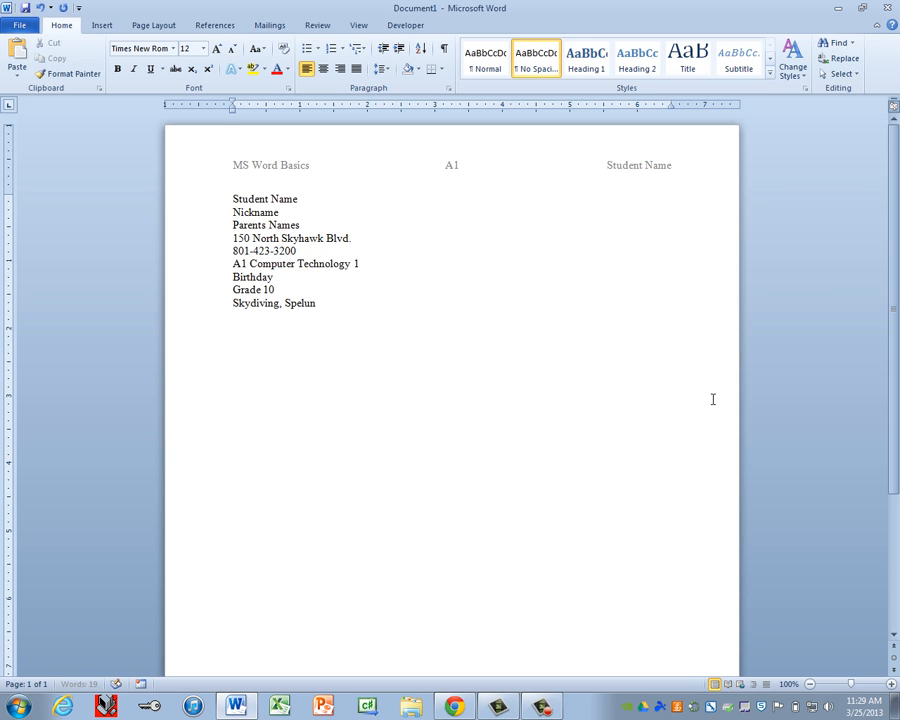
{"action": "type", "text": "kering"}
{"action": "key", "text": "Return"}
Step: Fix Spelunkering to Spelunking and add 'I am taking this course because it is required for graduation.'
{"action": "right_click", "coordinate": [327, 309]}
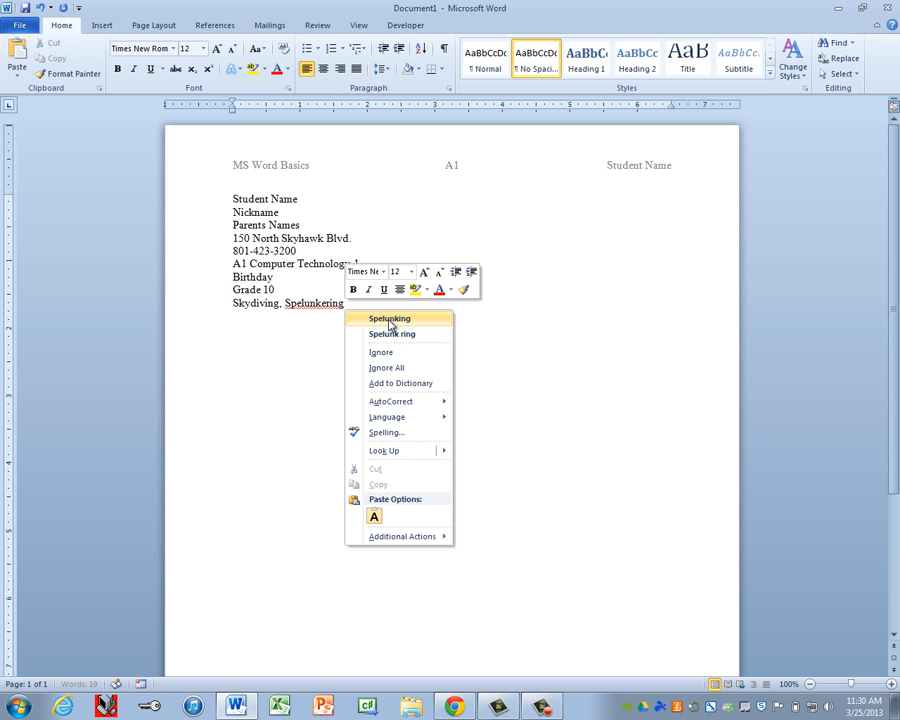
{"action": "left_click", "coordinate": [389, 319]}
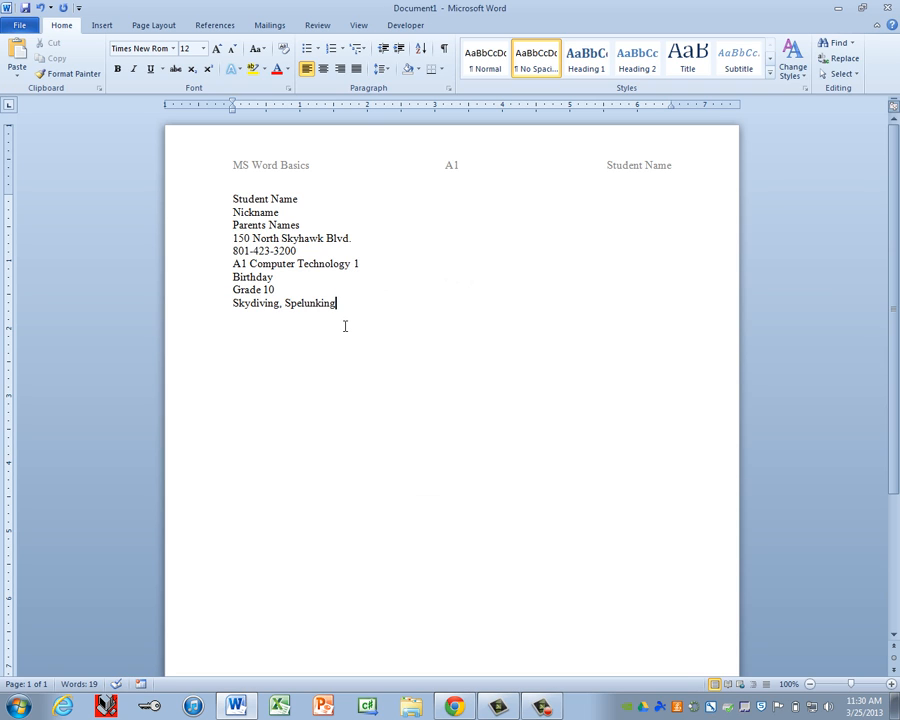
{"action": "key", "text": "Return"}
{"action": "key", "text": "Return"}
{"action": "type", "text": "I am taking th"}
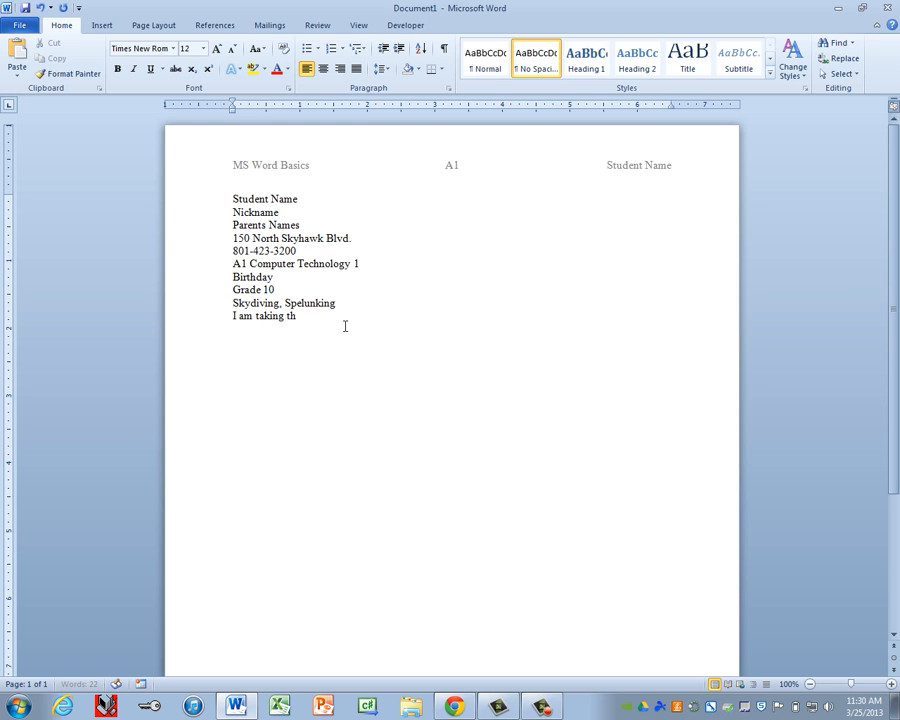
{"action": "type", "text": "is course because it is required for grau"}
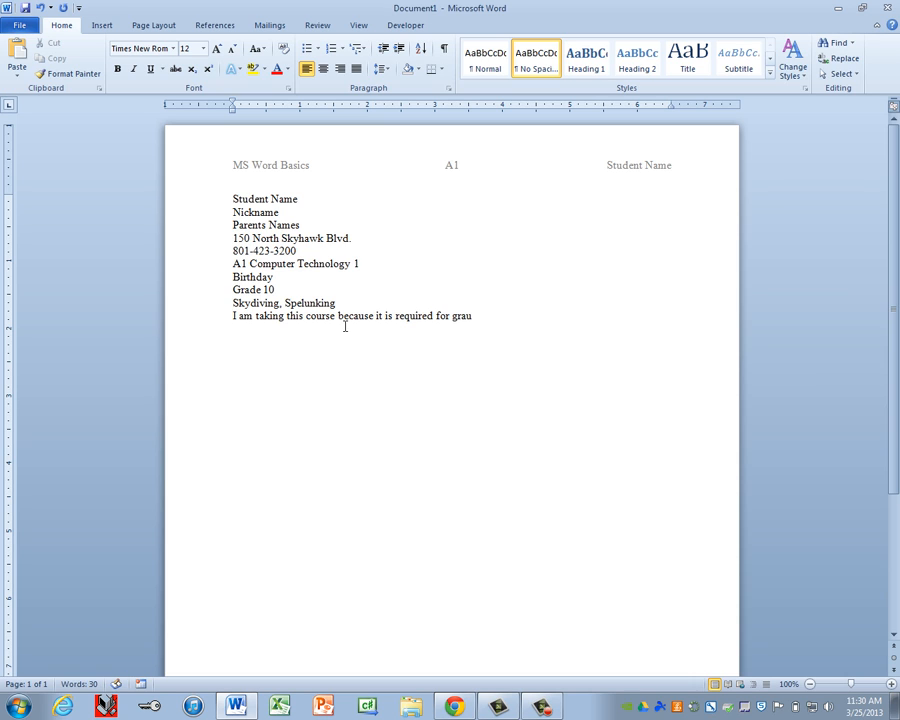
{"action": "key", "text": "BackSpace"}
{"action": "type", "text": "duation."}
Step: Run the spelling and grammar check with F7 and dismiss the check-complete message
{"action": "key", "text": "F7"}
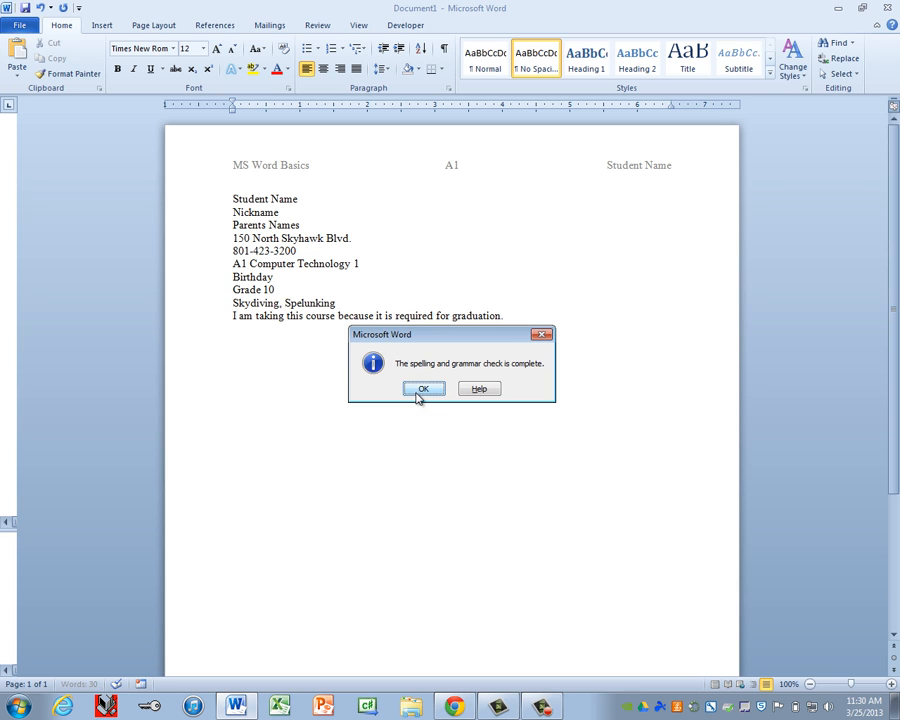
{"action": "left_click", "coordinate": [423, 389]}
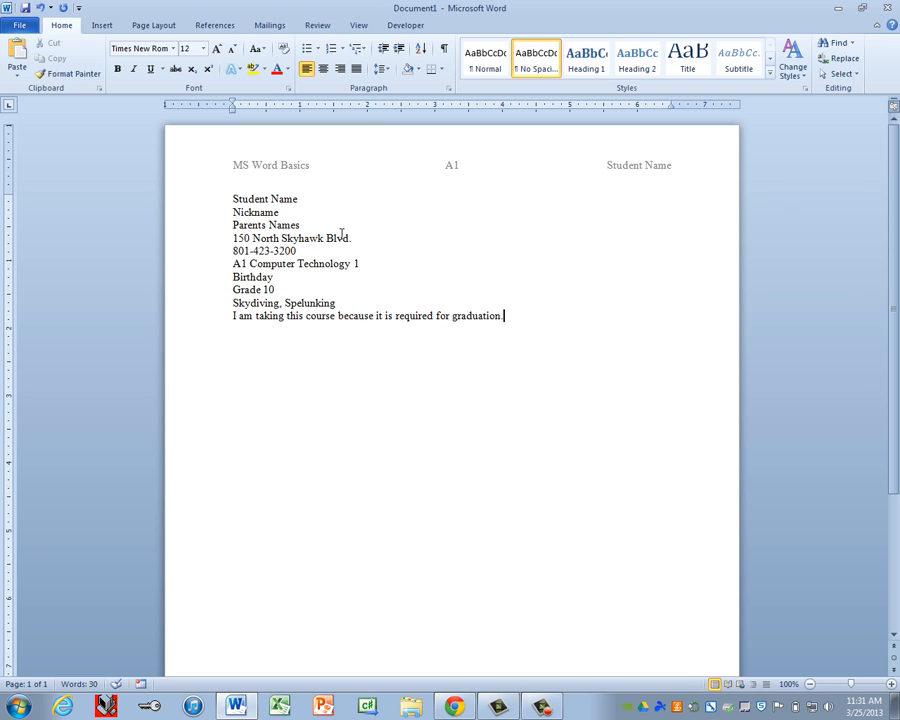
Step: Start Save As and browse the network drive to Sample Student Drive > A1 Computer Technology 1 > Word
{"action": "left_click", "coordinate": [30, 27]}
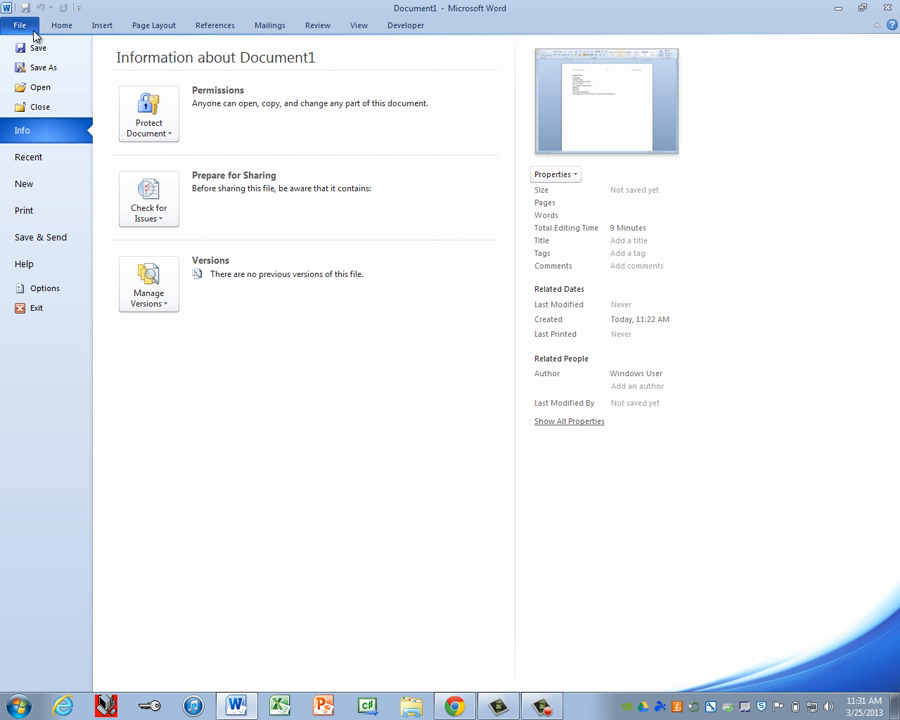
{"action": "left_click", "coordinate": [45, 69]}
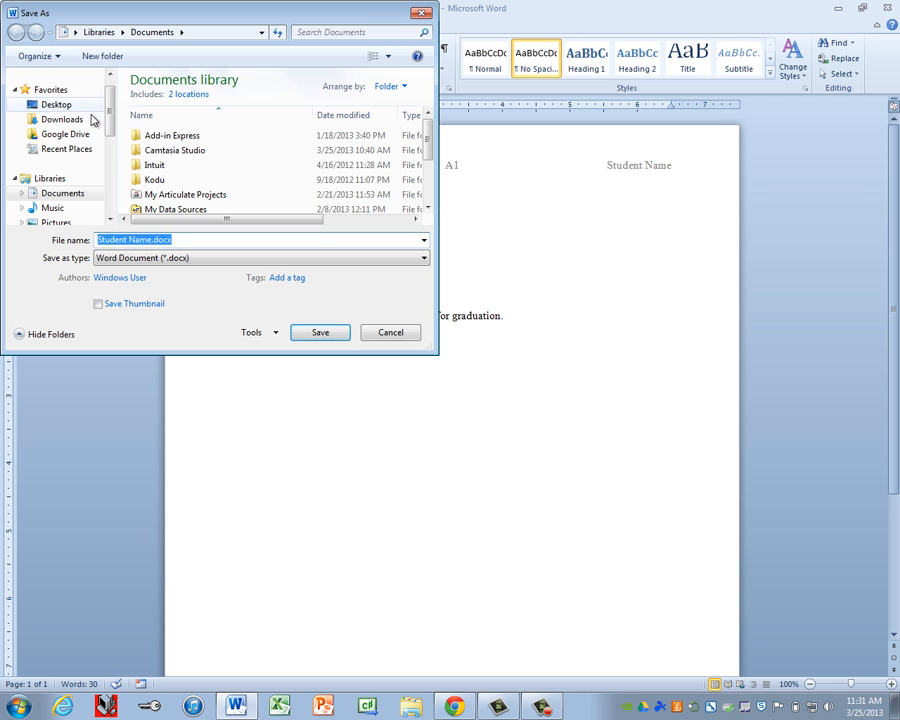
{"action": "scroll", "coordinate": [96, 195], "scroll_direction": "down", "scroll_amount": 3}
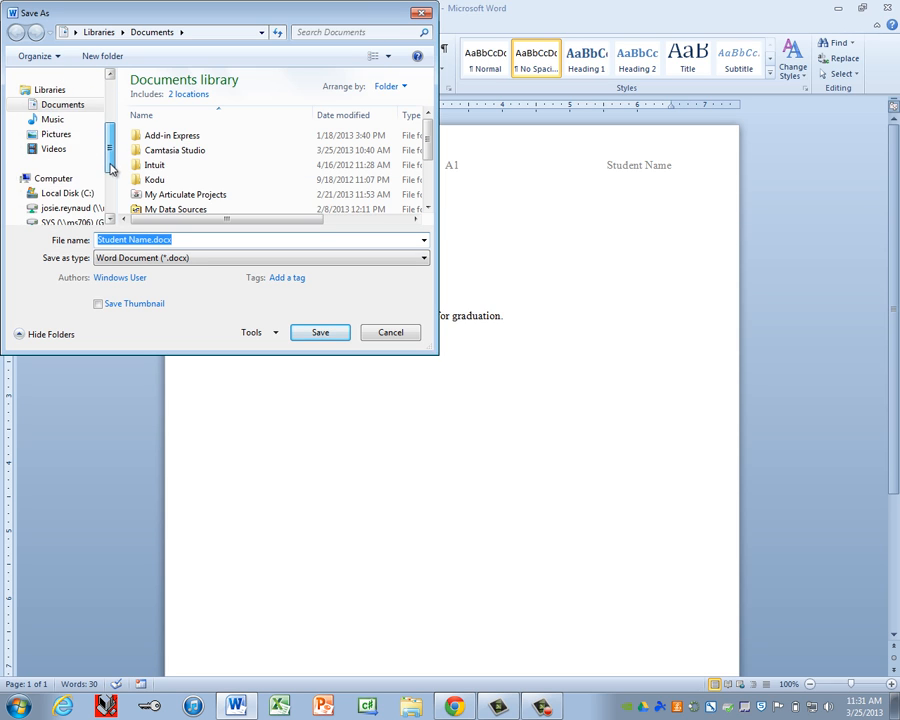
{"action": "left_click", "coordinate": [73, 185]}
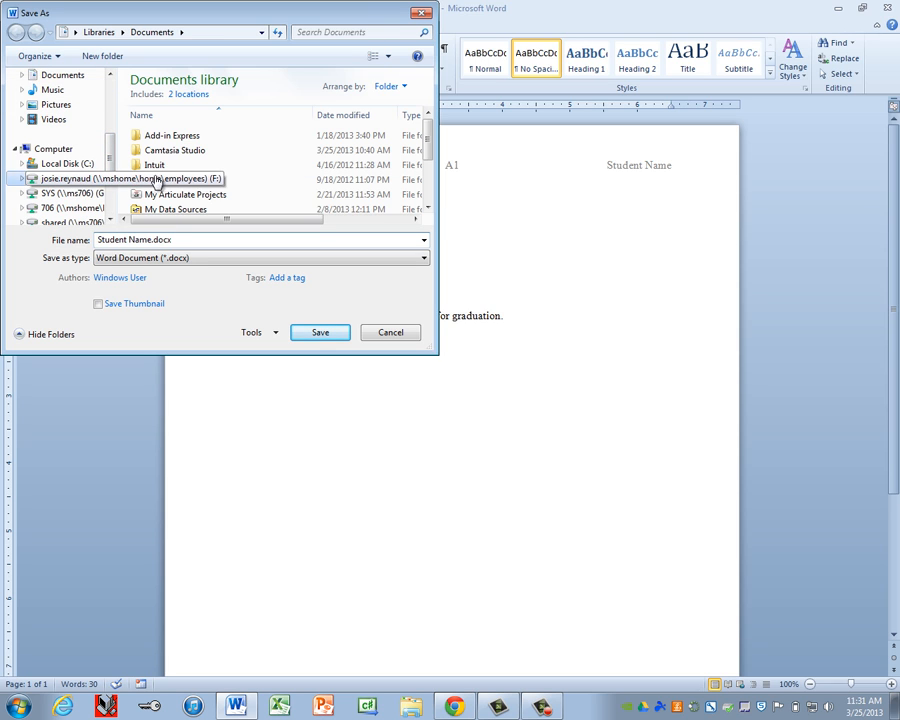
{"action": "left_click", "coordinate": [164, 173]}
{"action": "key", "text": "s"}
{"action": "key", "text": "t"}
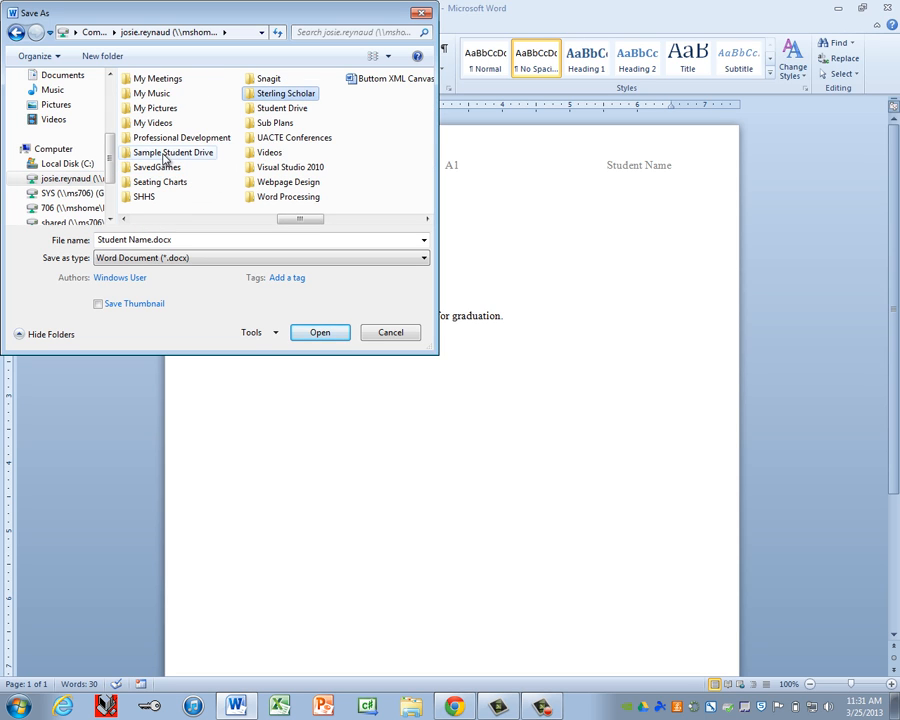
{"action": "double_click", "coordinate": [150, 152]}
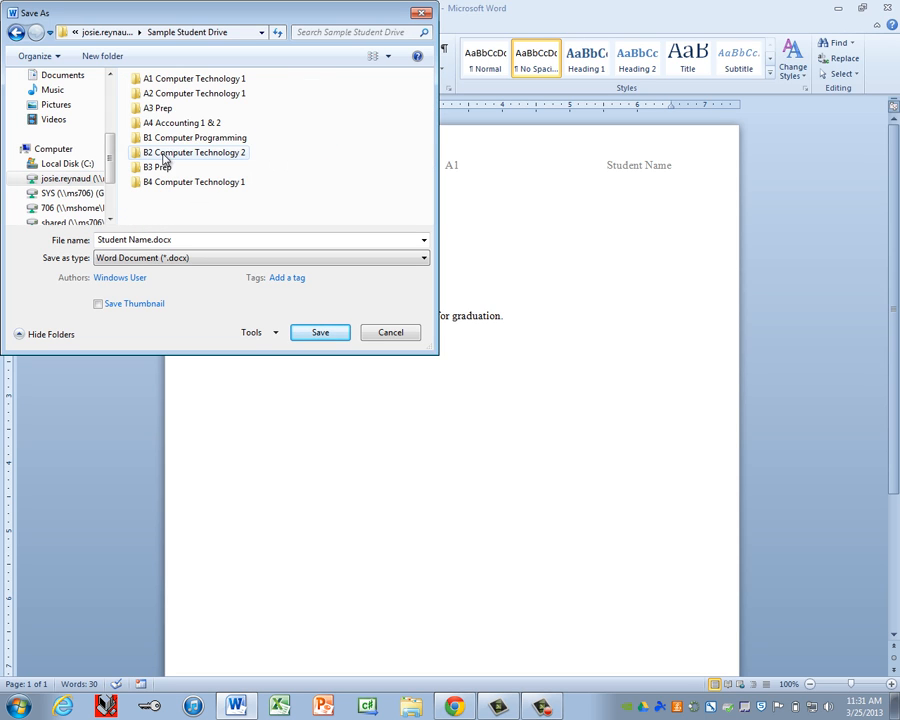
{"action": "double_click", "coordinate": [169, 84]}
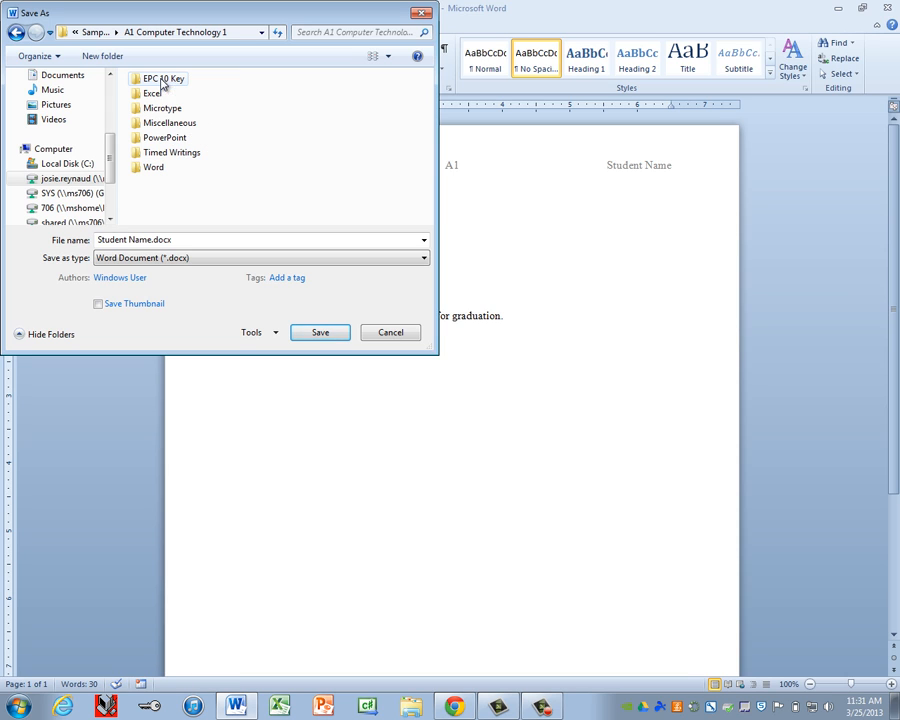
{"action": "double_click", "coordinate": [152, 169]}
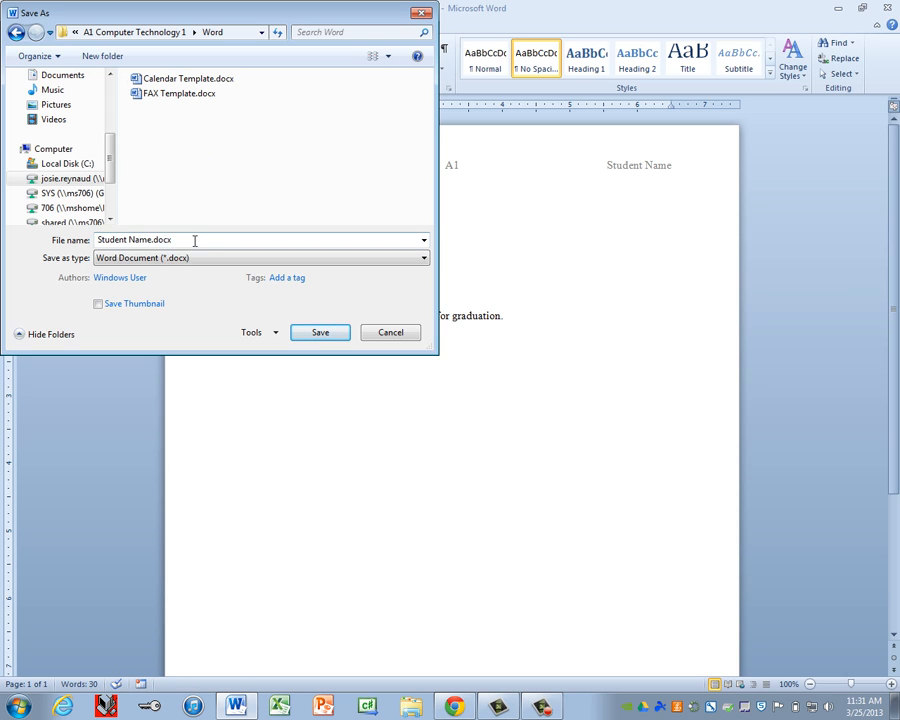
Step: Save the document in that folder as 'MS Word Basics'
{"action": "left_click_drag", "start_coordinate": [194, 238], "coordinate": [72, 243]}
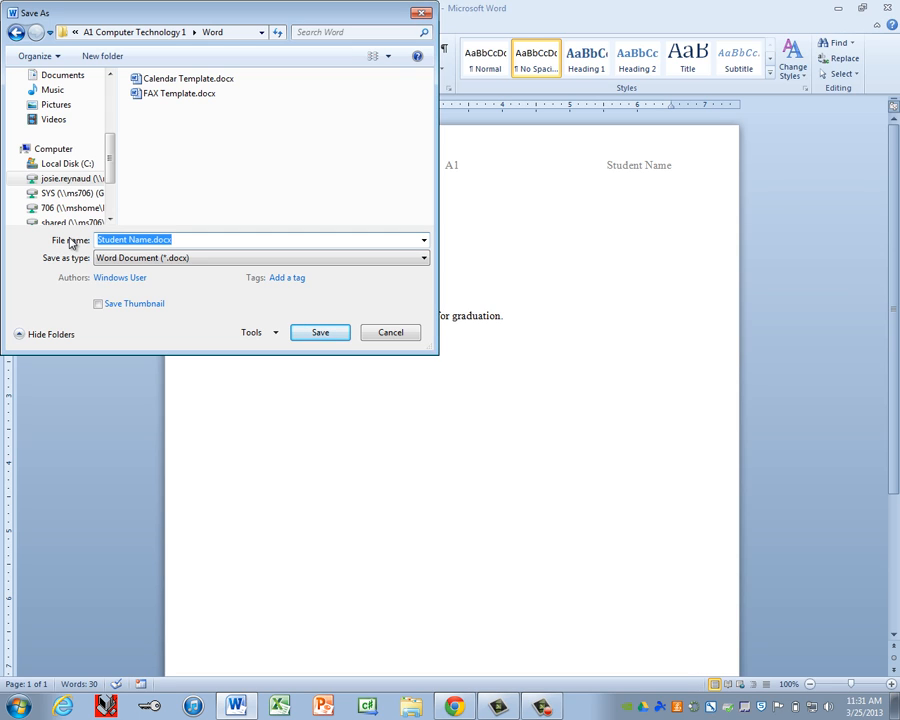
{"action": "type", "text": "MS Word B"}
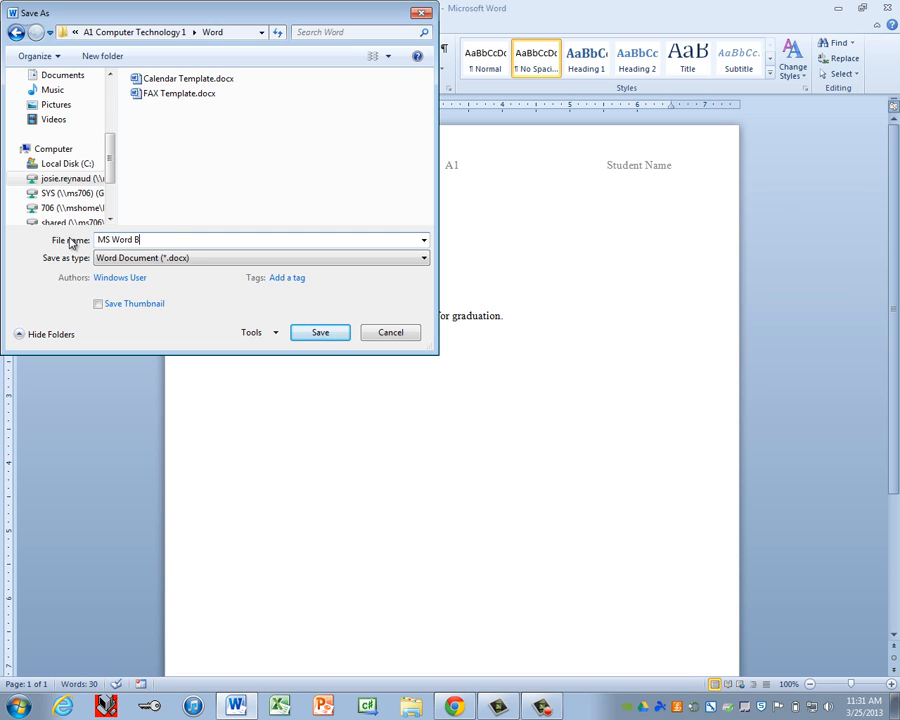
{"action": "type", "text": "asics"}
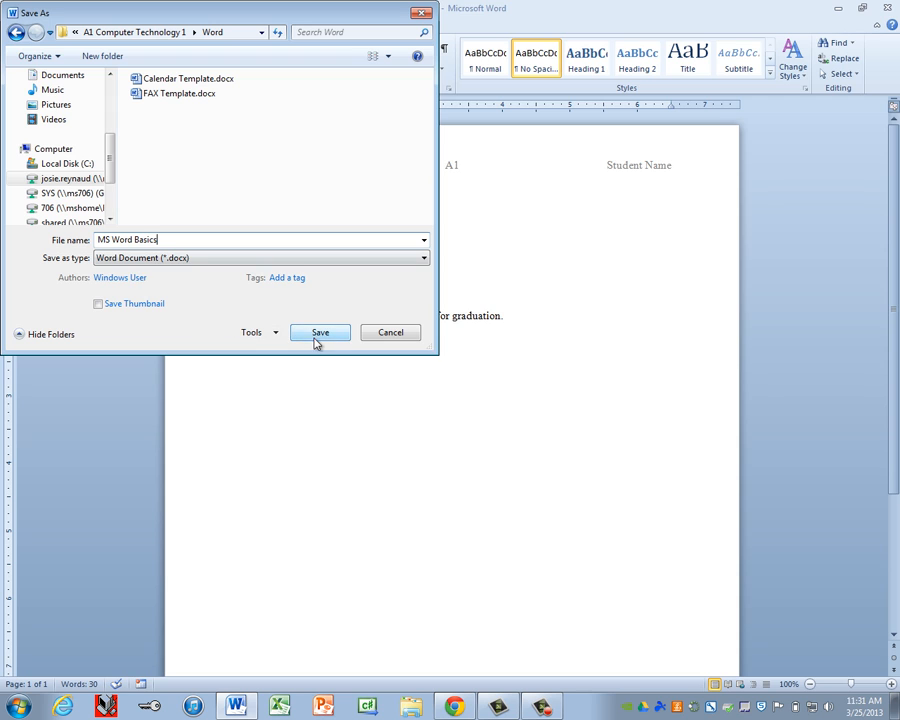
{"action": "left_click", "coordinate": [317, 338]}
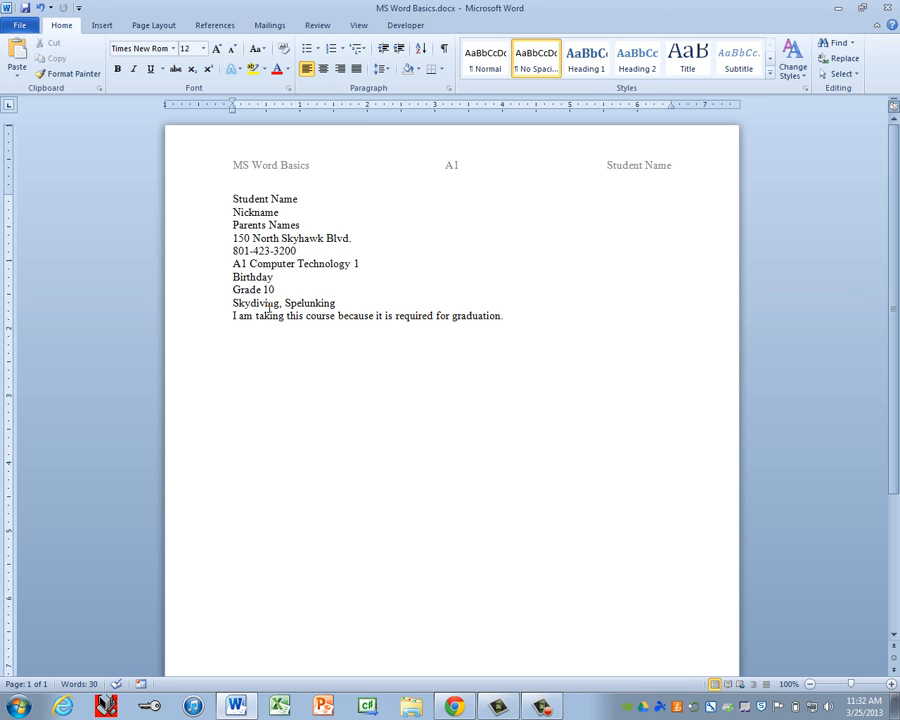
Step: Make the Student Name line bold
{"action": "left_click", "coordinate": [203, 205]}
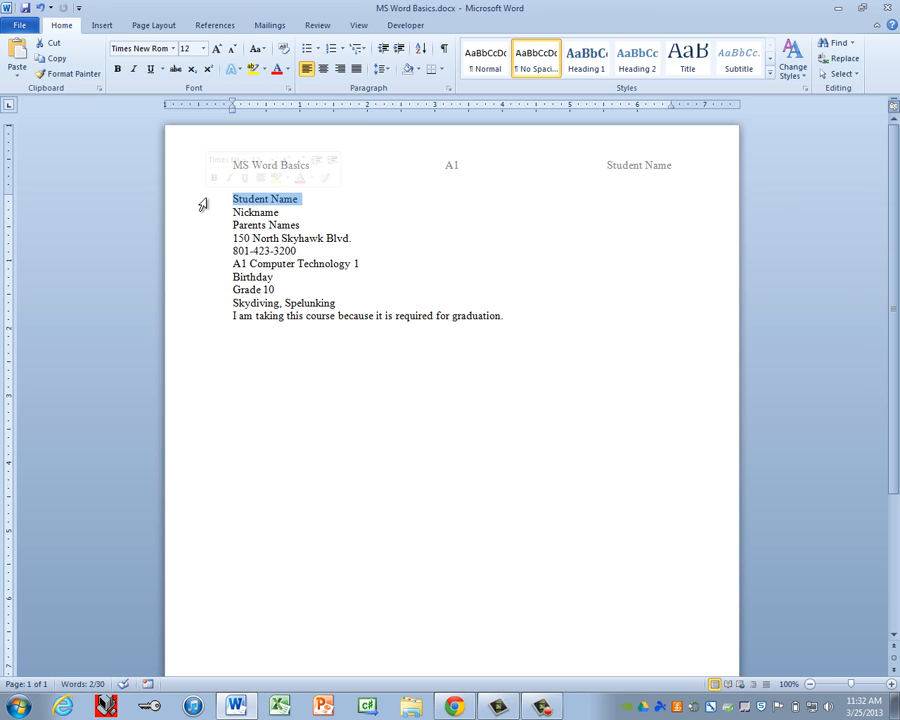
{"action": "left_click", "coordinate": [259, 199]}
{"action": "left_click_drag", "start_coordinate": [315, 200], "coordinate": [223, 196]}
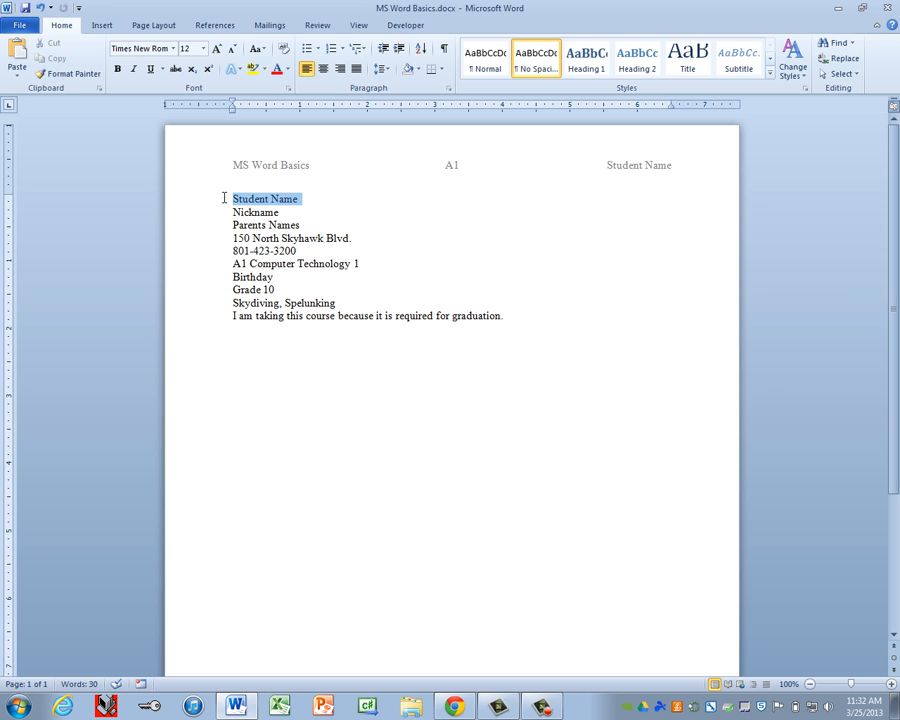
{"action": "left_click", "coordinate": [219, 218]}
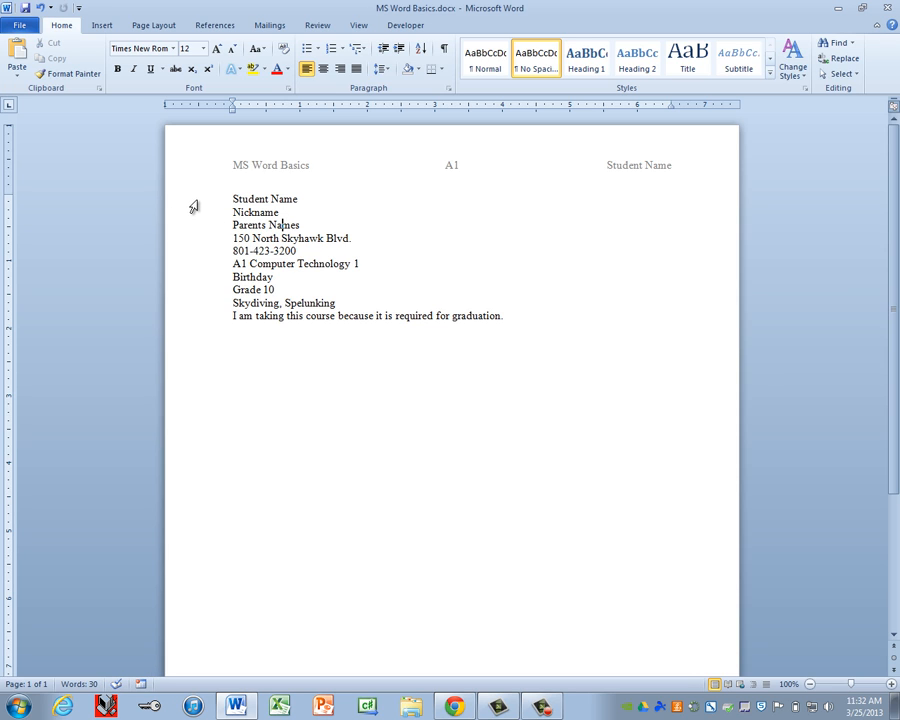
{"action": "left_click", "coordinate": [194, 206]}
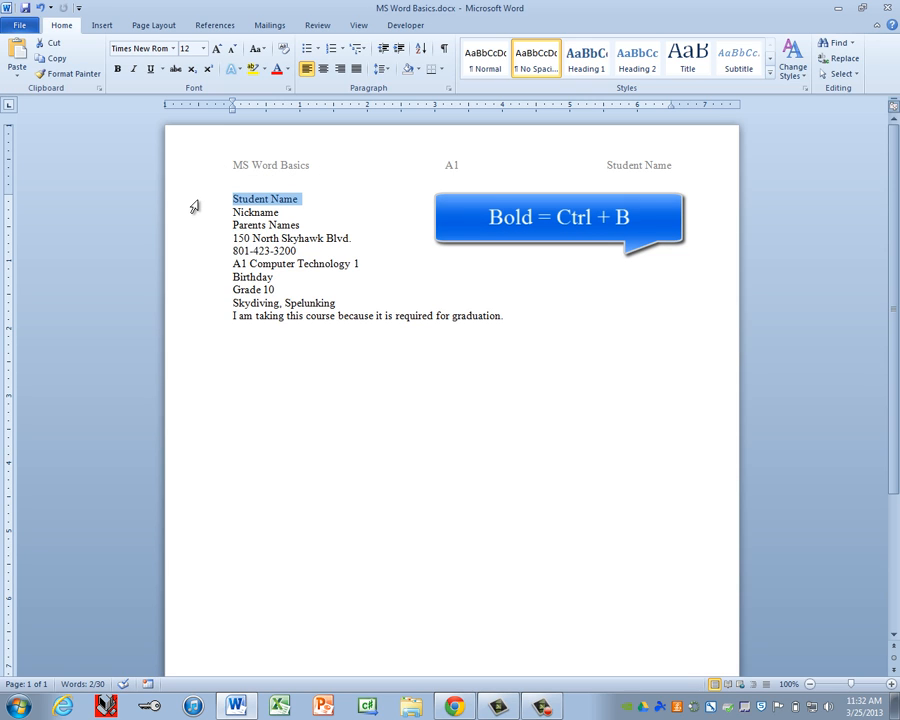
{"action": "key", "text": "ctrl+b"}
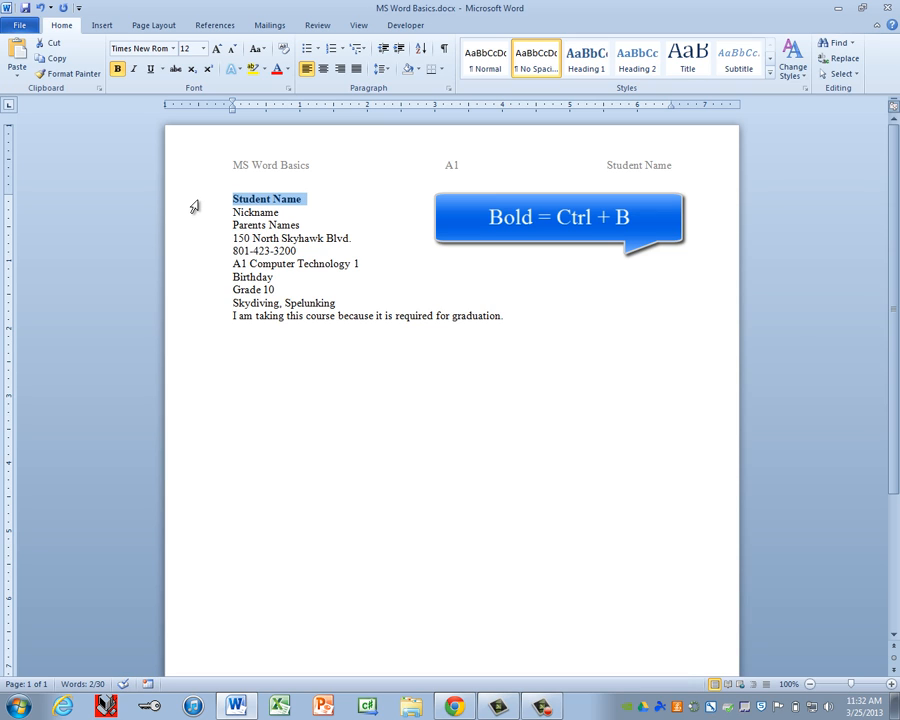
Step: Italicize the Nickname line and make the Parents Names line bold italic
{"action": "left_click", "coordinate": [195, 218]}
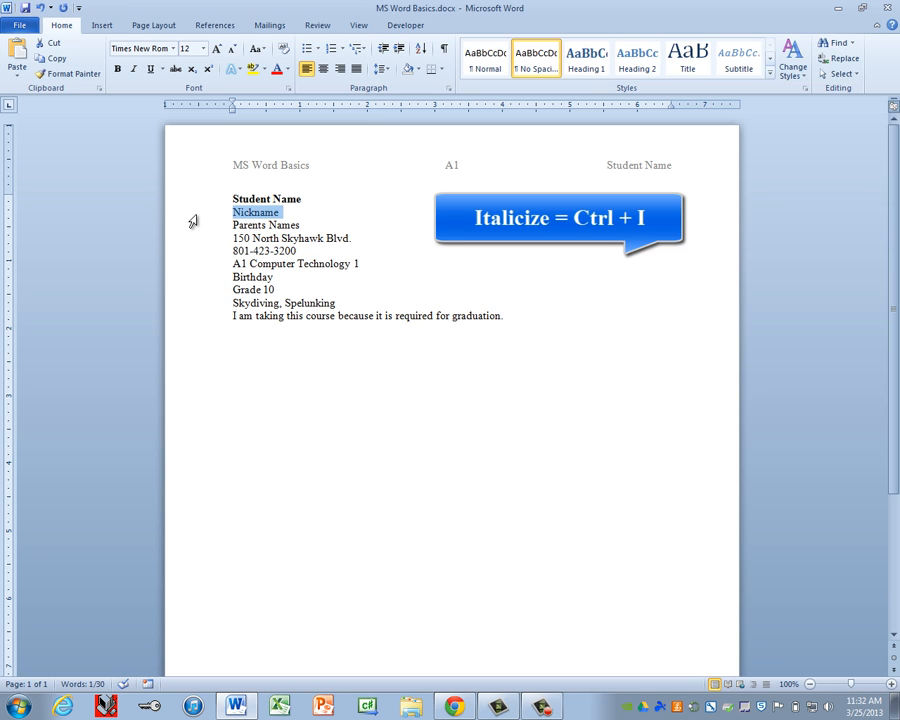
{"action": "key", "text": "ctrl+i"}
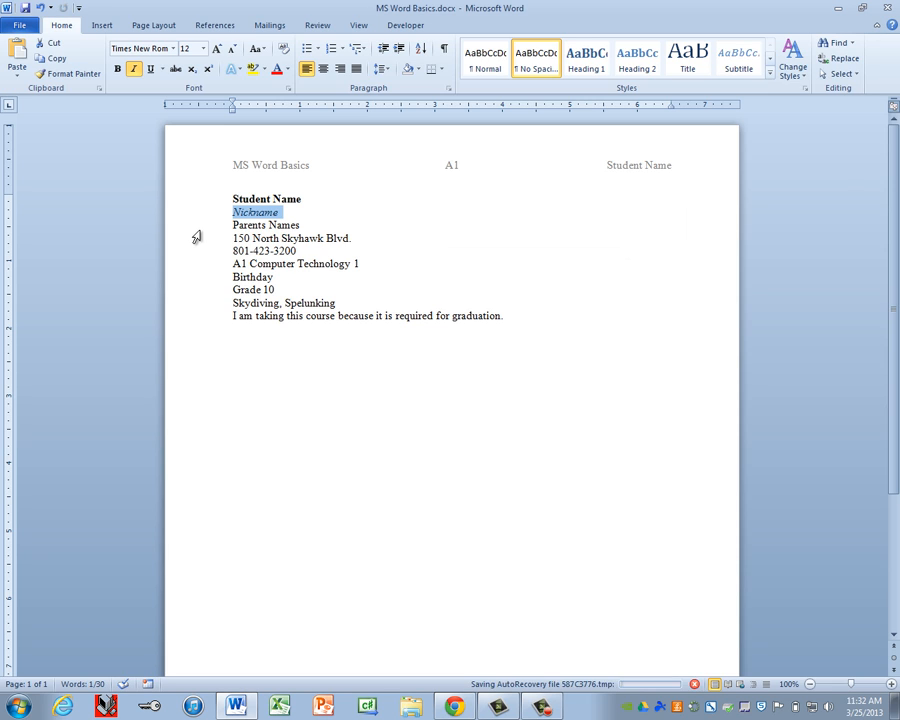
{"action": "left_click", "coordinate": [196, 228]}
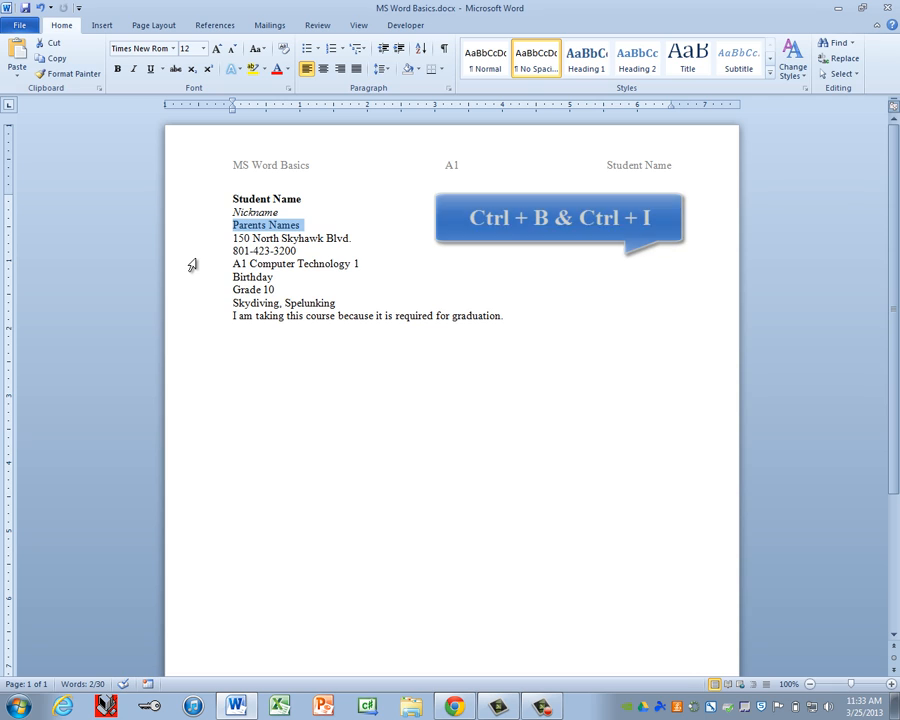
{"action": "key", "text": "ctrl+b"}
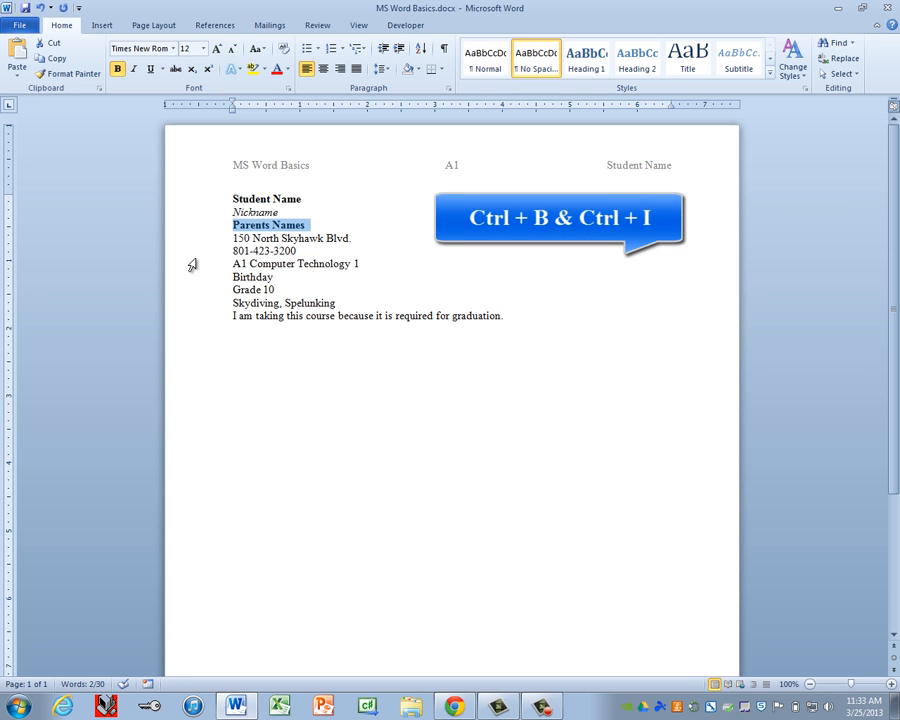
{"action": "key", "text": "ctrl+i"}
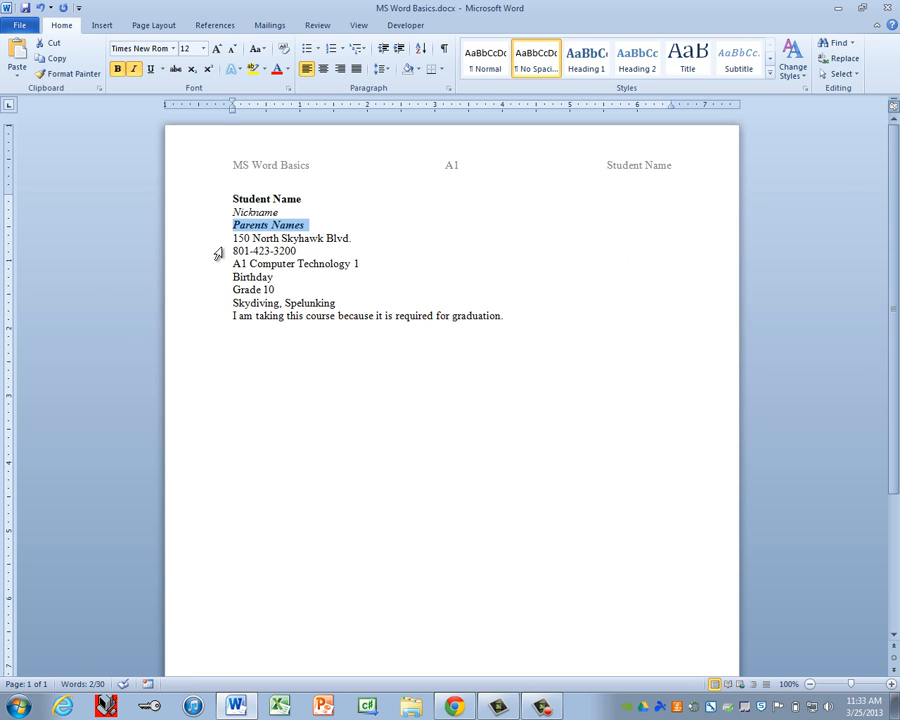
Step: Underline the street address line and shrink the phone number line to 10 point
{"action": "left_click", "coordinate": [202, 242]}
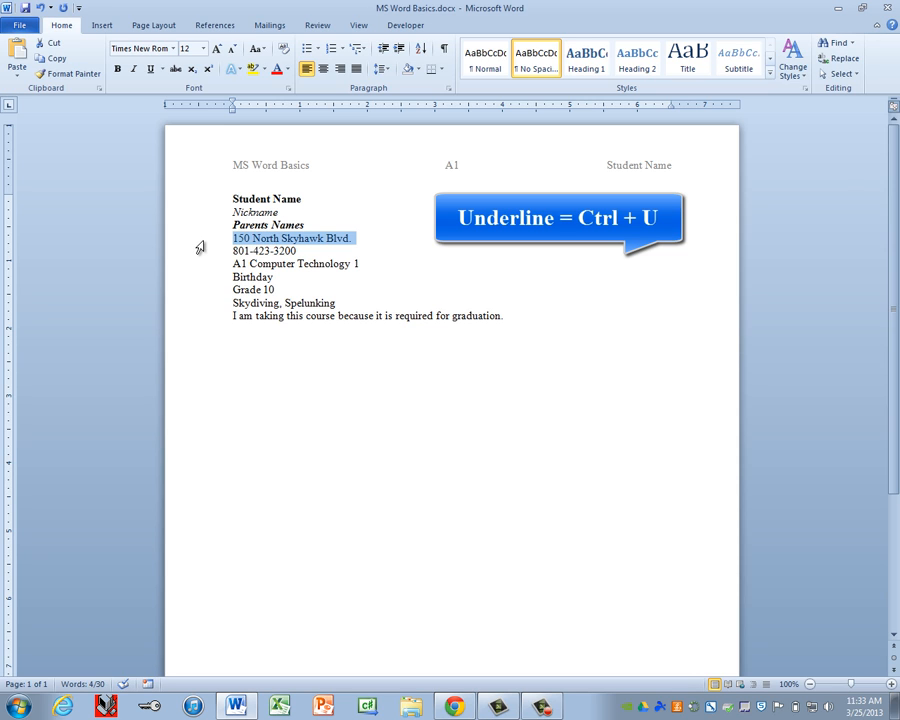
{"action": "key", "text": "ctrl+u"}
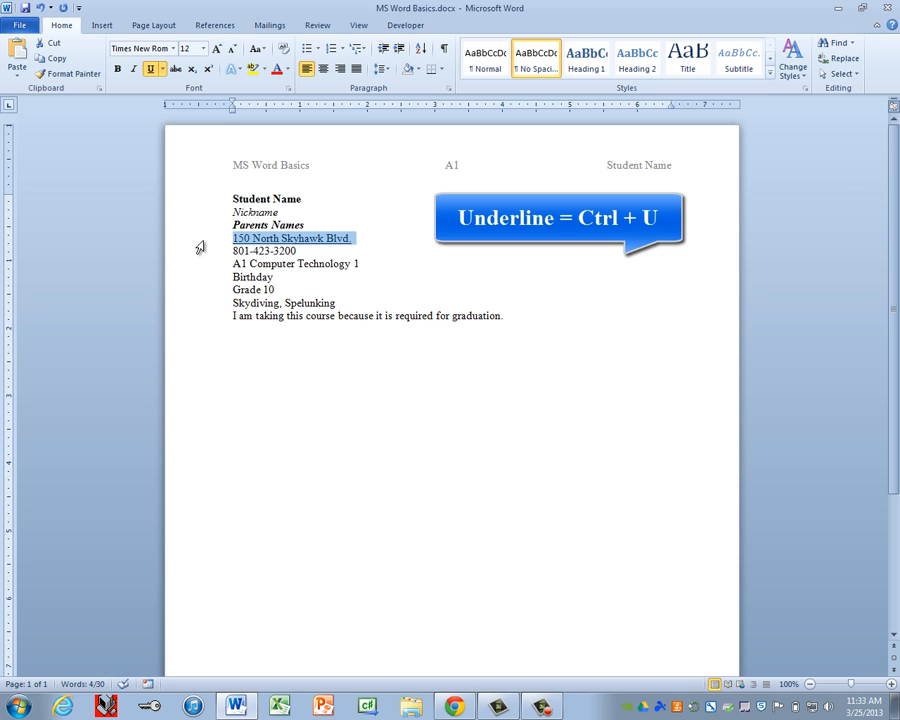
{"action": "left_click", "coordinate": [200, 253]}
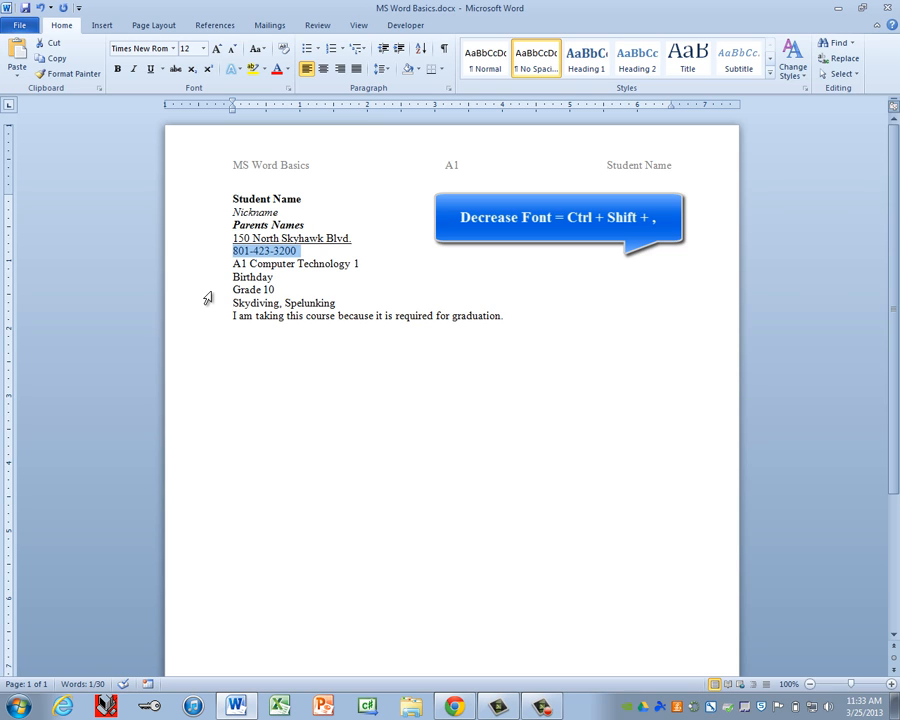
{"action": "key", "text": "ctrl+shift+comma"}
{"action": "key", "text": "ctrl+shift+comma"}
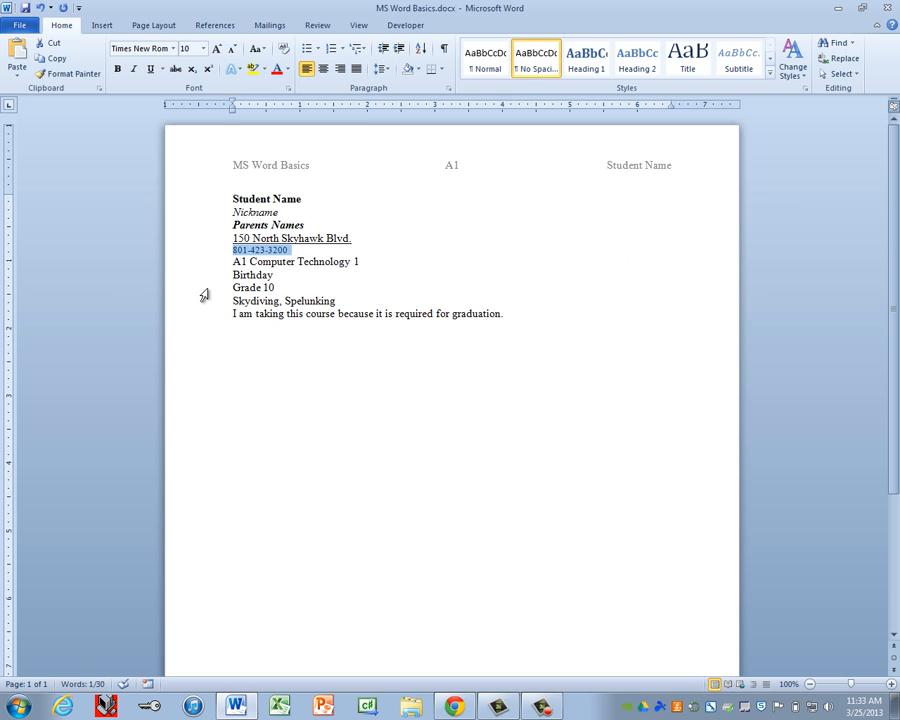
Step: Grow the A1 Computer Technology 1 line's font size up to 24 point
{"action": "left_click", "coordinate": [201, 274]}
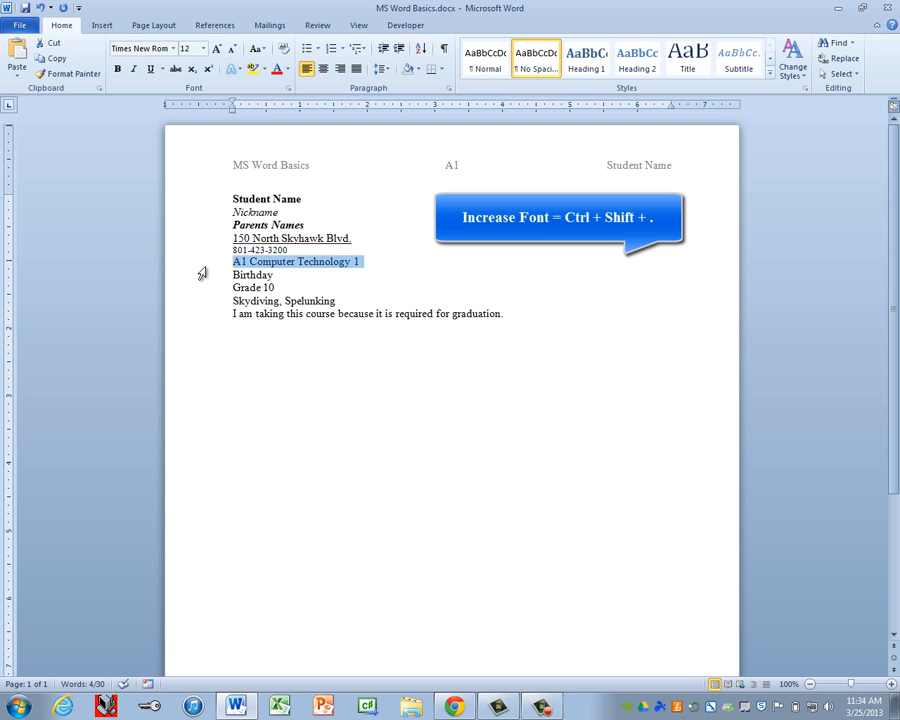
{"action": "key", "text": "ctrl+shift+period"}
{"action": "key", "text": "ctrl+shift+period"}
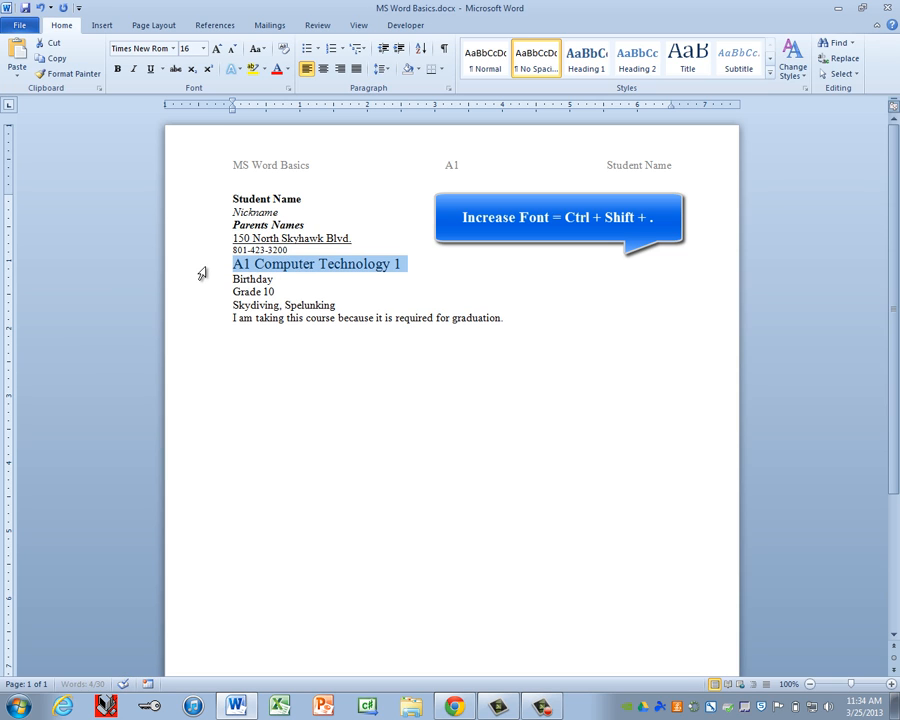
{"action": "key", "text": "ctrl+shift+period"}
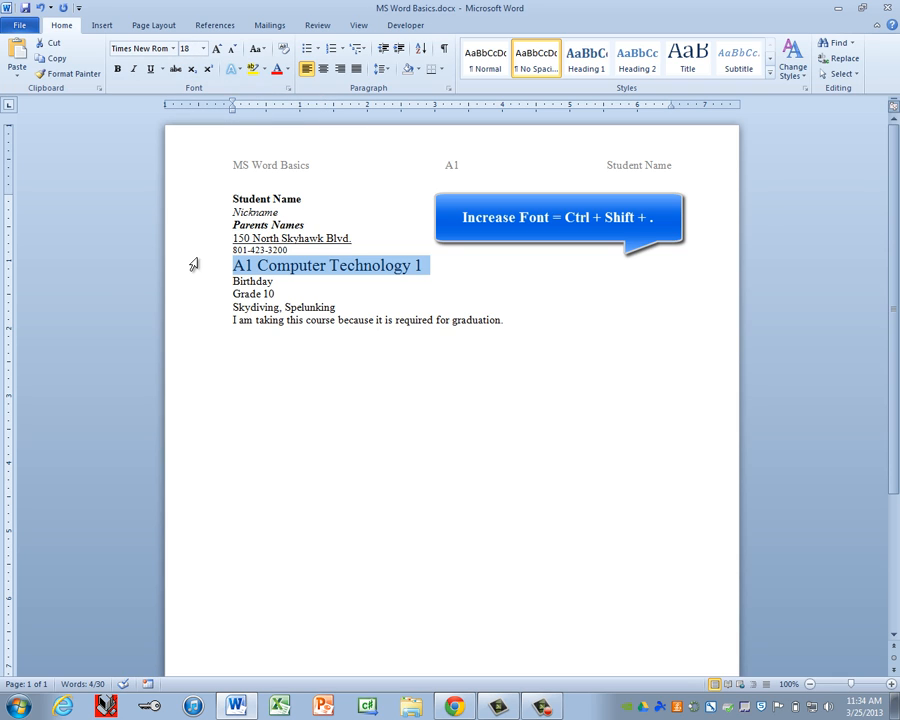
{"action": "key", "text": "ctrl+shift+period"}
{"action": "key", "text": "ctrl+shift+period"}
{"action": "key", "text": "ctrl+shift+period"}
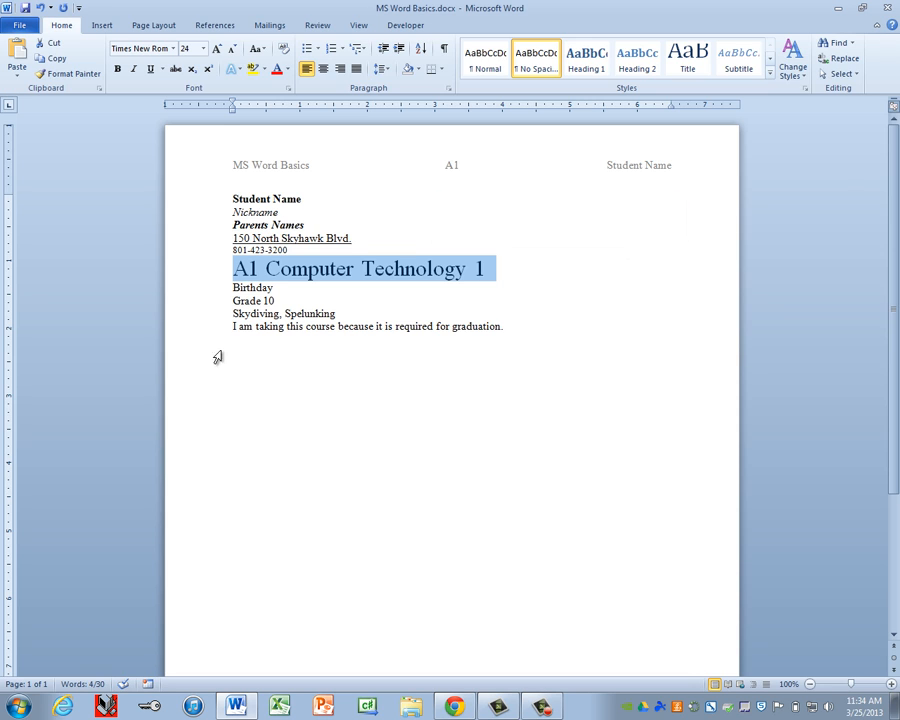
{"action": "left_click", "coordinate": [197, 292]}
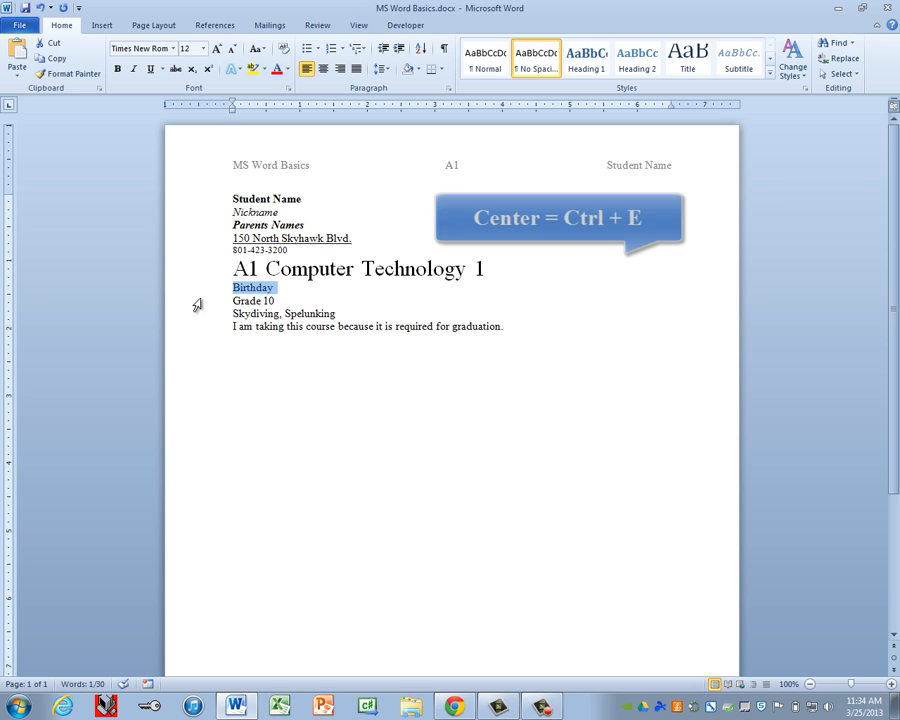
Step: Center the Birthday line, leaving the other lines left-aligned
{"action": "key", "text": "ctrl+e"}
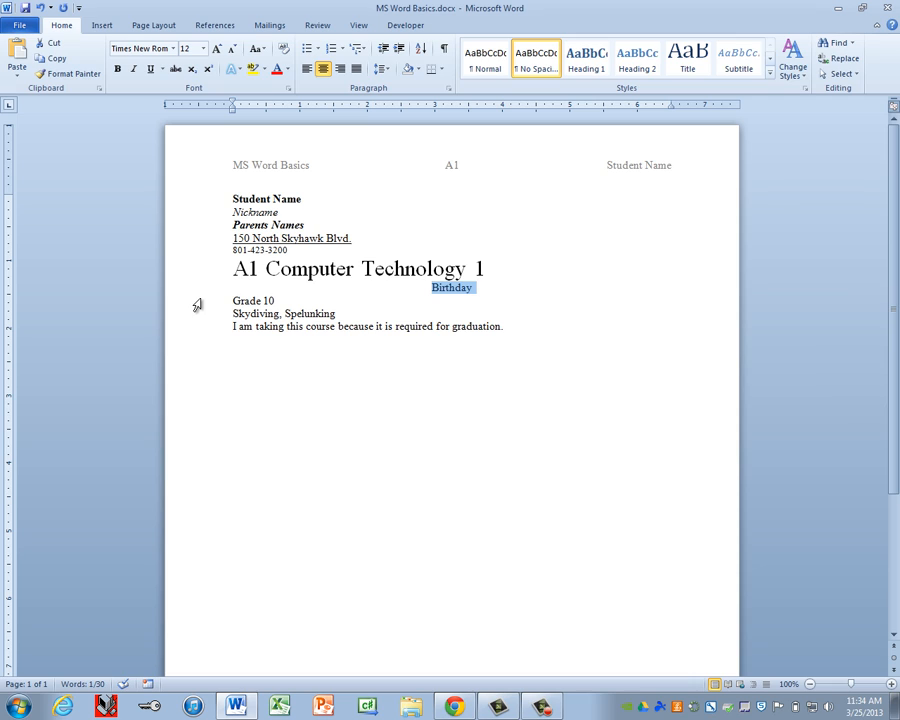
{"action": "left_click", "coordinate": [197, 312]}
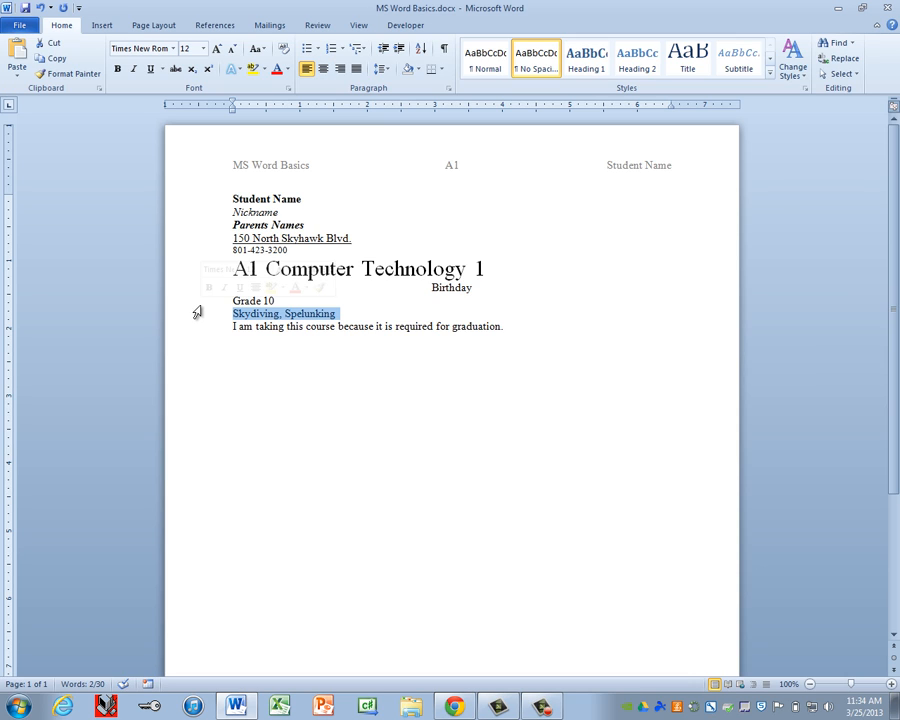
{"action": "left_click", "coordinate": [197, 308]}
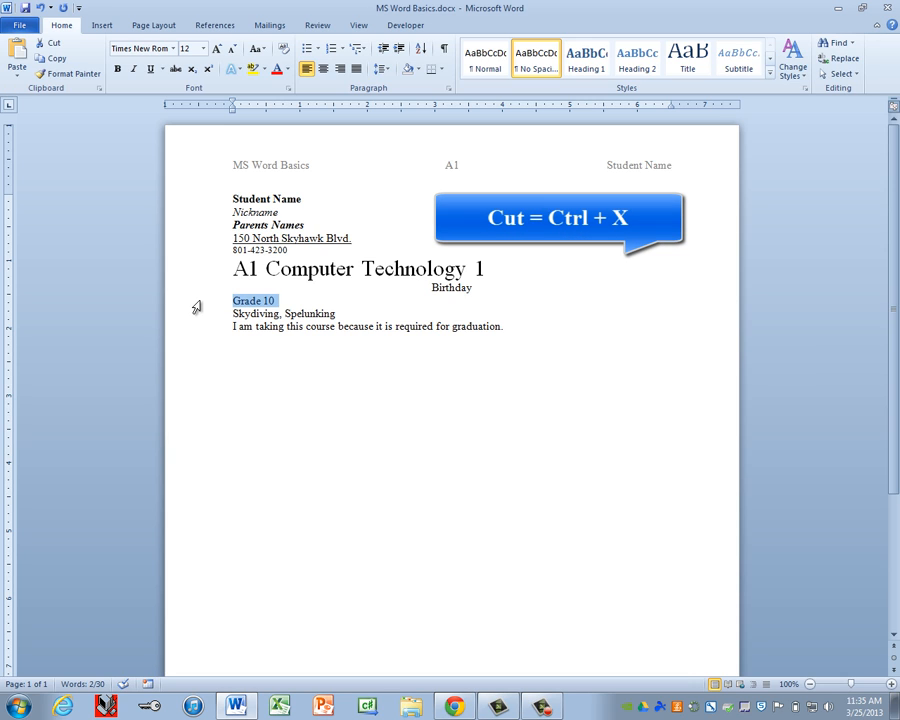
Step: Cut the Grade 10 line and paste it on a new line after the graduation sentence
{"action": "key", "text": "ctrl+x"}
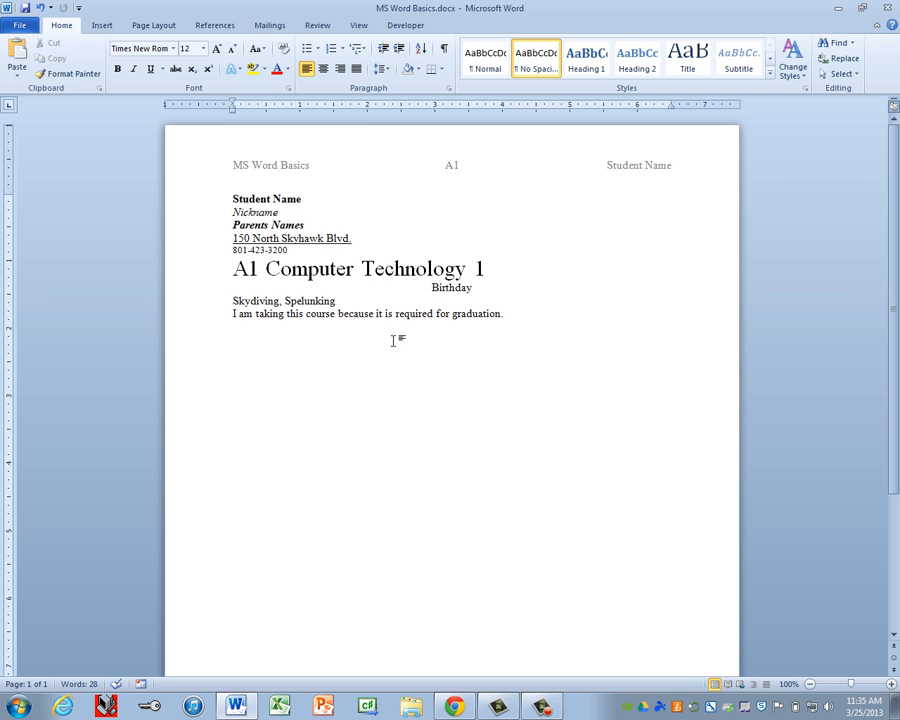
{"action": "left_click", "coordinate": [541, 316]}
{"action": "key", "text": "Return"}
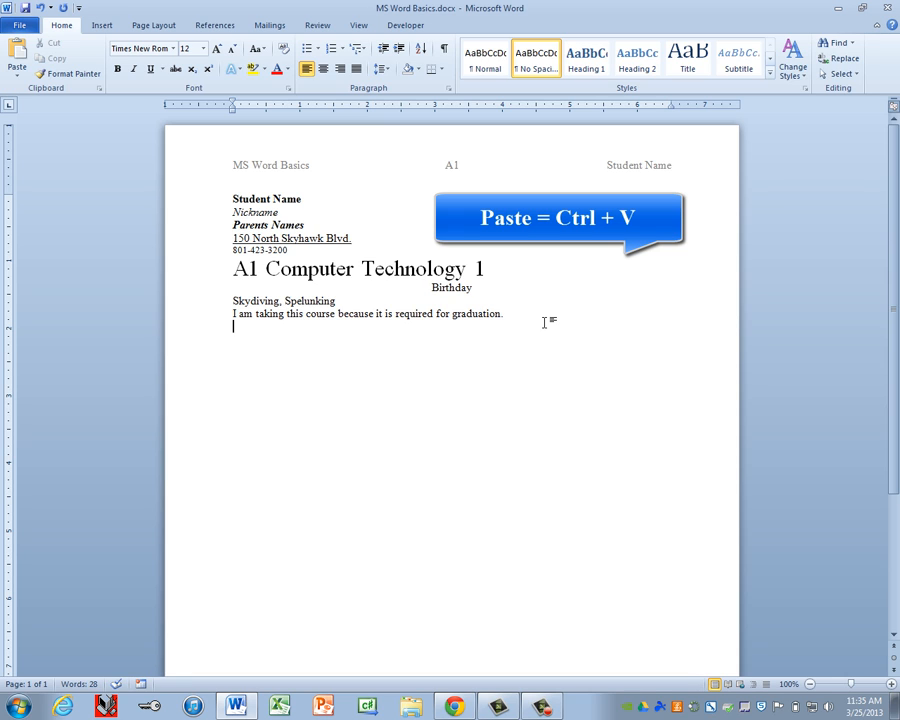
{"action": "key", "text": "ctrl+v"}
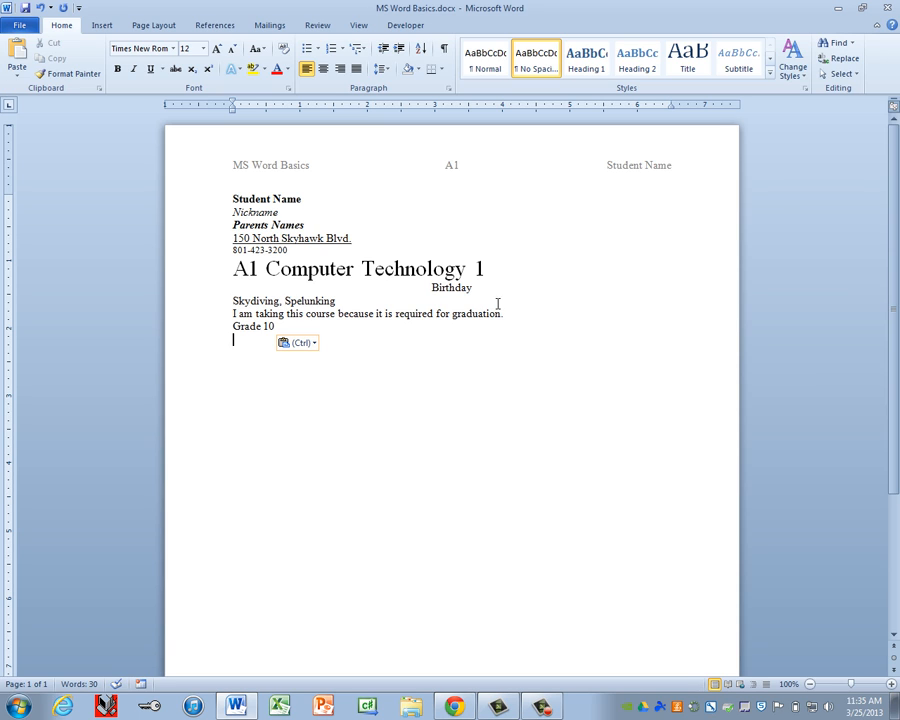
{"action": "left_click", "coordinate": [207, 306]}
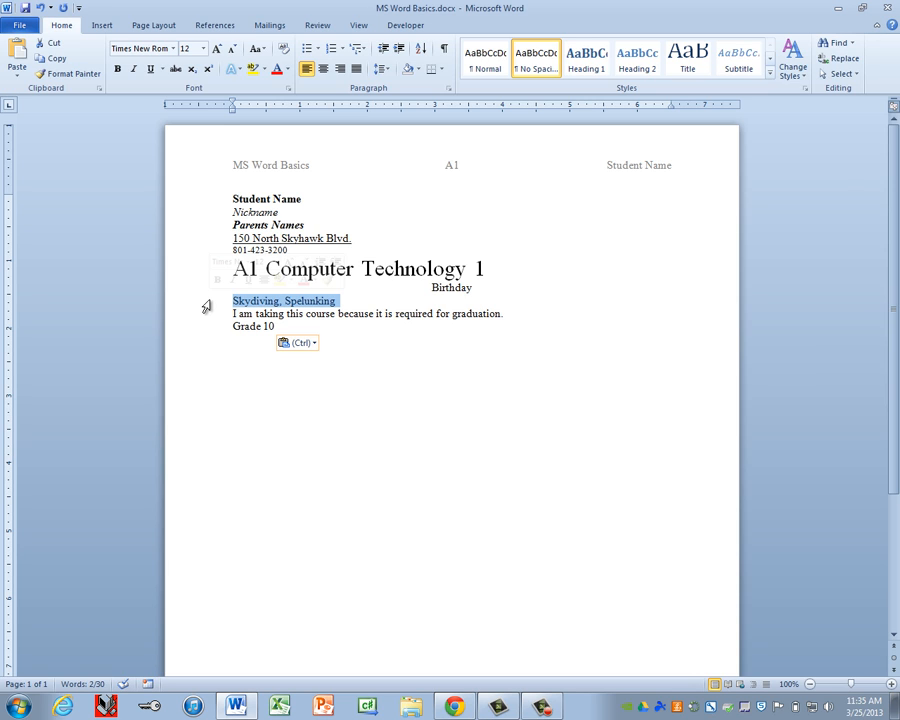
Step: Copy the Skydiving, Spelunking line and paste two copies below Grade 10
{"action": "key", "text": "ctrl+c"}
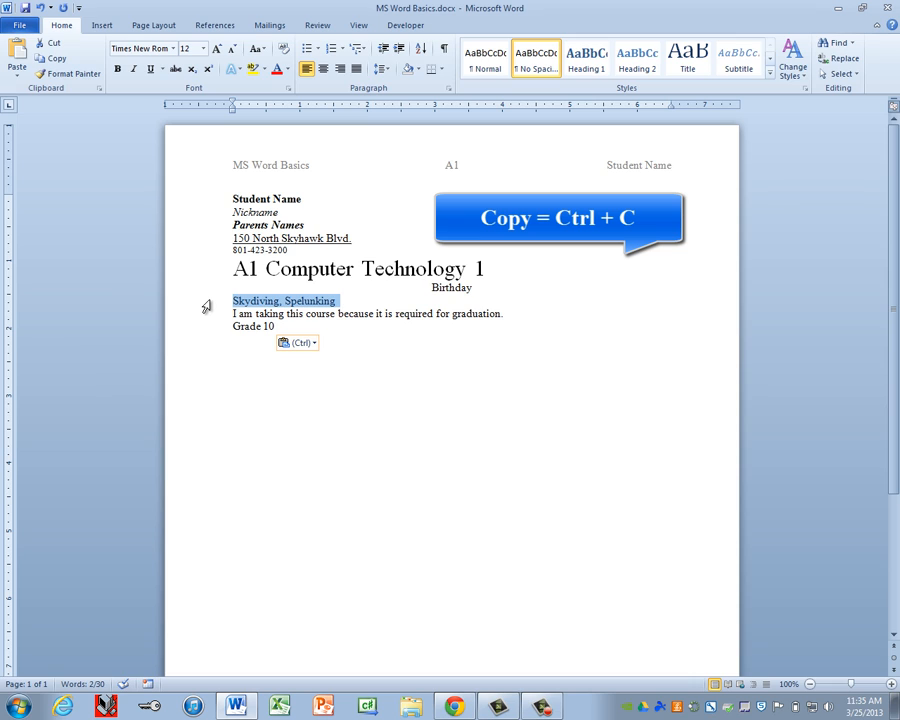
{"action": "key", "text": "ctrl+c"}
{"action": "left_click", "coordinate": [243, 338]}
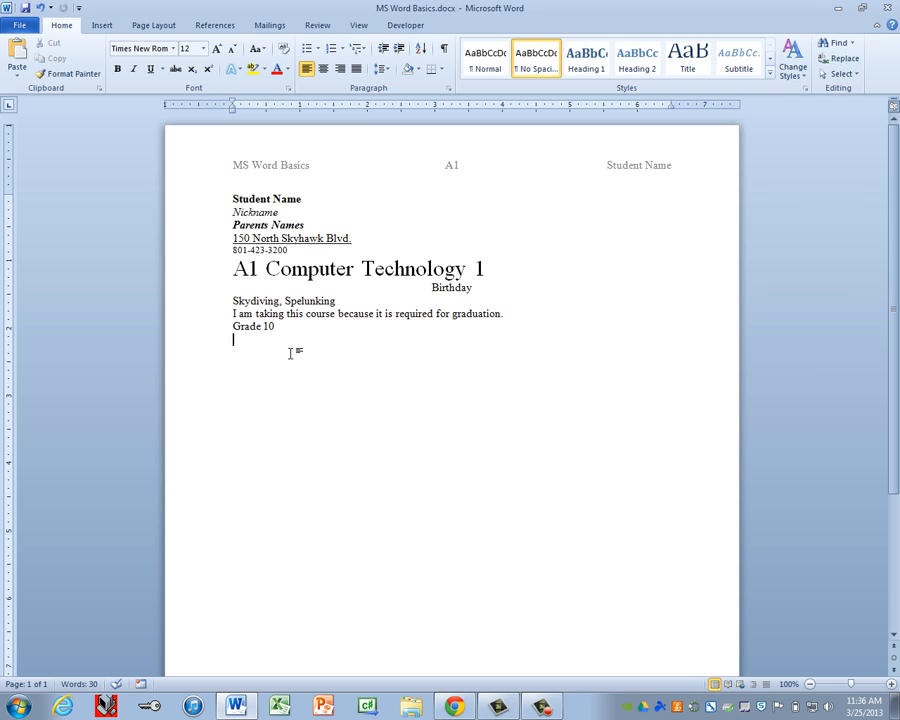
{"action": "key", "text": "ctrl+v"}
{"action": "key", "text": "ctrl+v"}
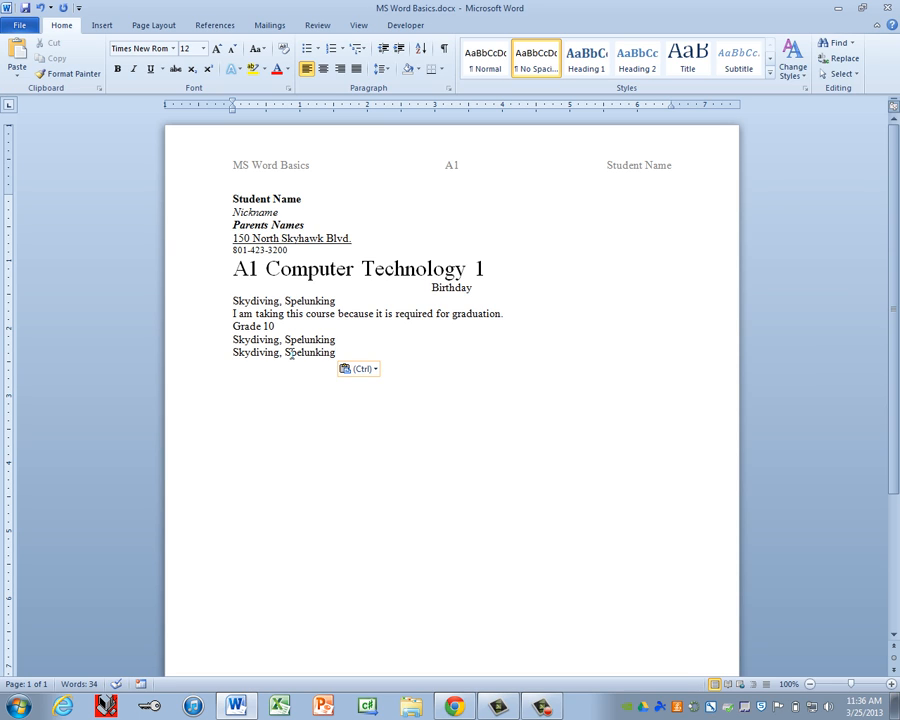
{"action": "left_click", "coordinate": [215, 318]}
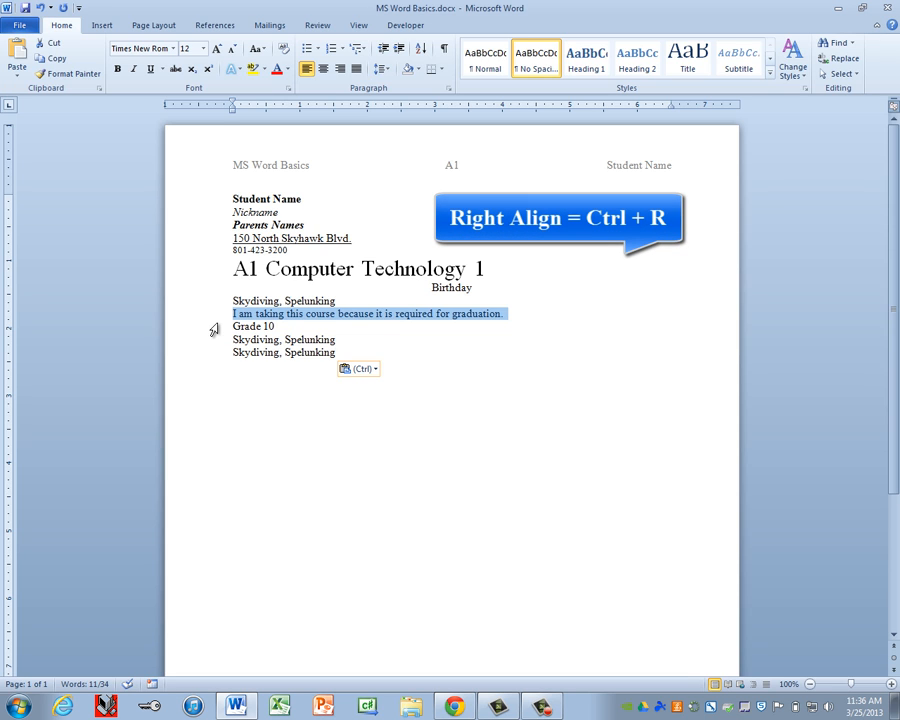
Step: Right-align the graduation sentence with Ctrl+R, then save MS Word Basics.docx
{"action": "key", "text": "ctrl+r"}
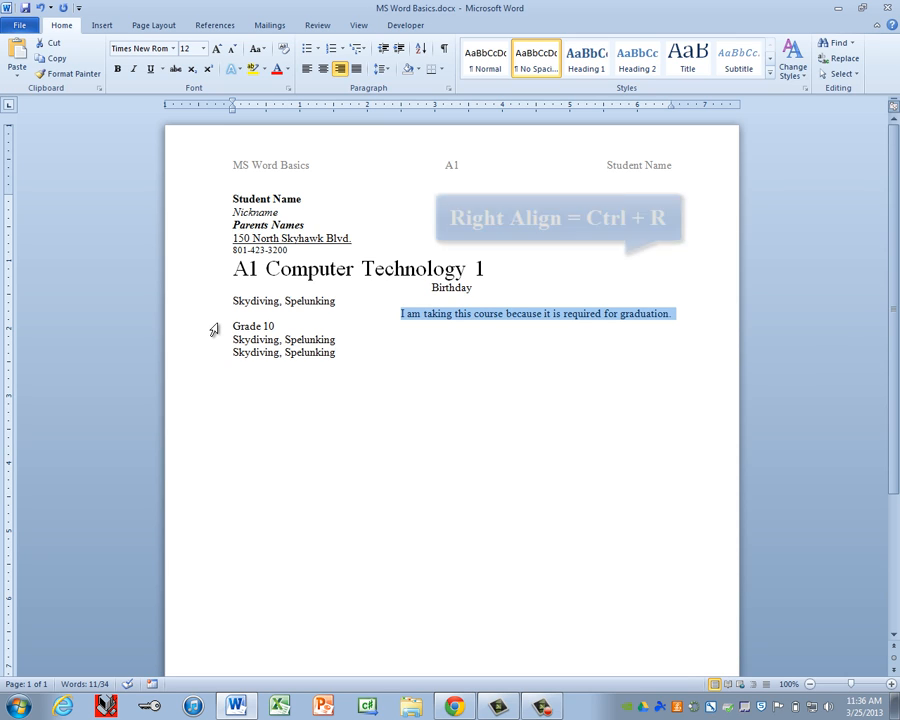
{"action": "left_click", "coordinate": [242, 372]}
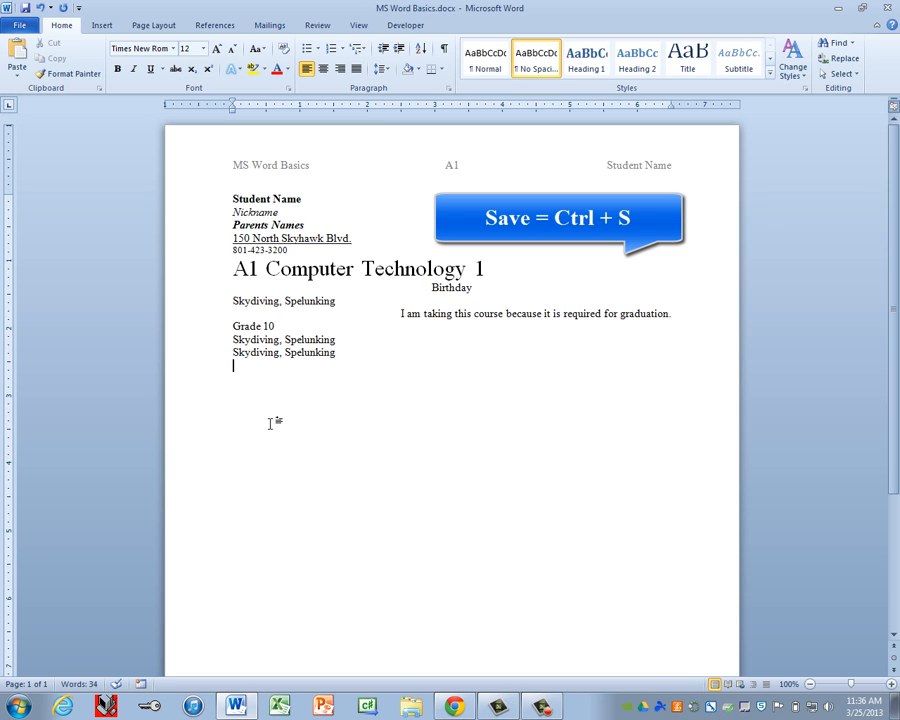
{"action": "key", "text": "ctrl+s"}
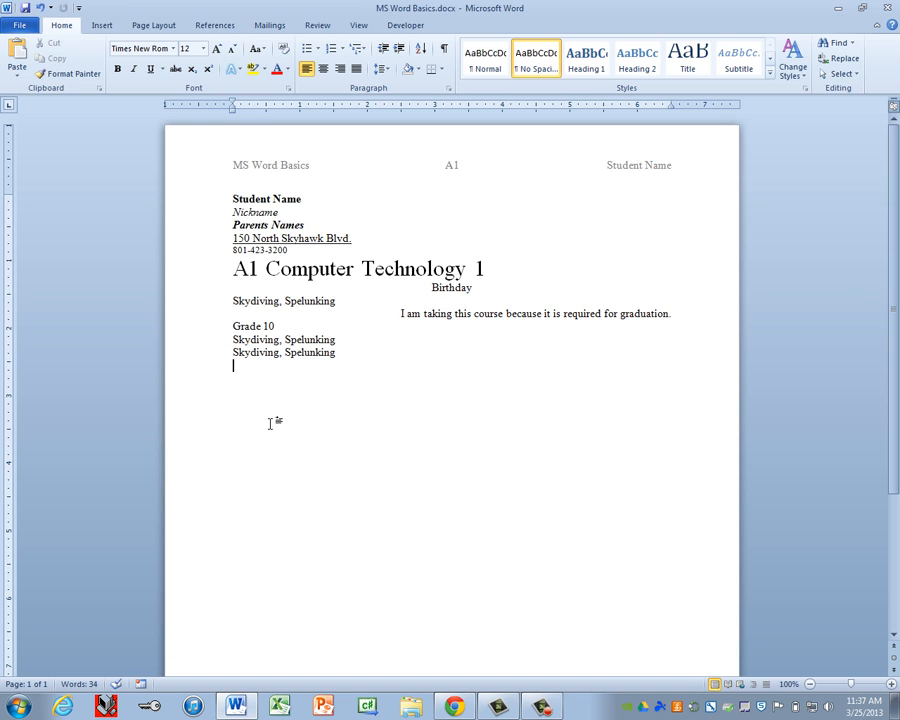
Step: Undo the most recent edit with Ctrl+Z
{"action": "key", "text": "ctrl+z"}
{"action": "left_click", "coordinate": [894, 107]}
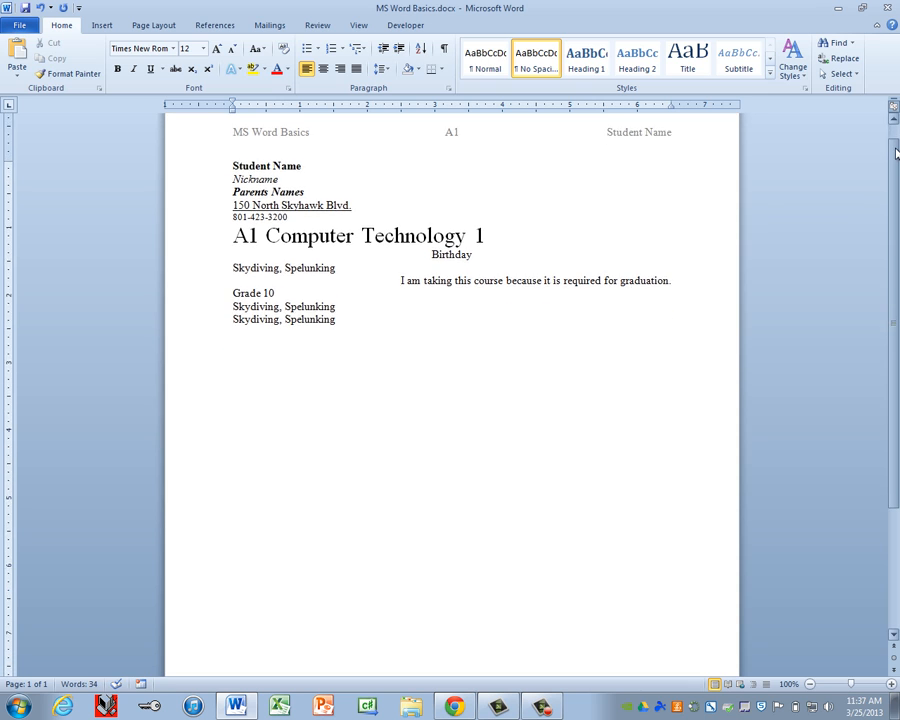
{"action": "left_click", "coordinate": [894, 107]}
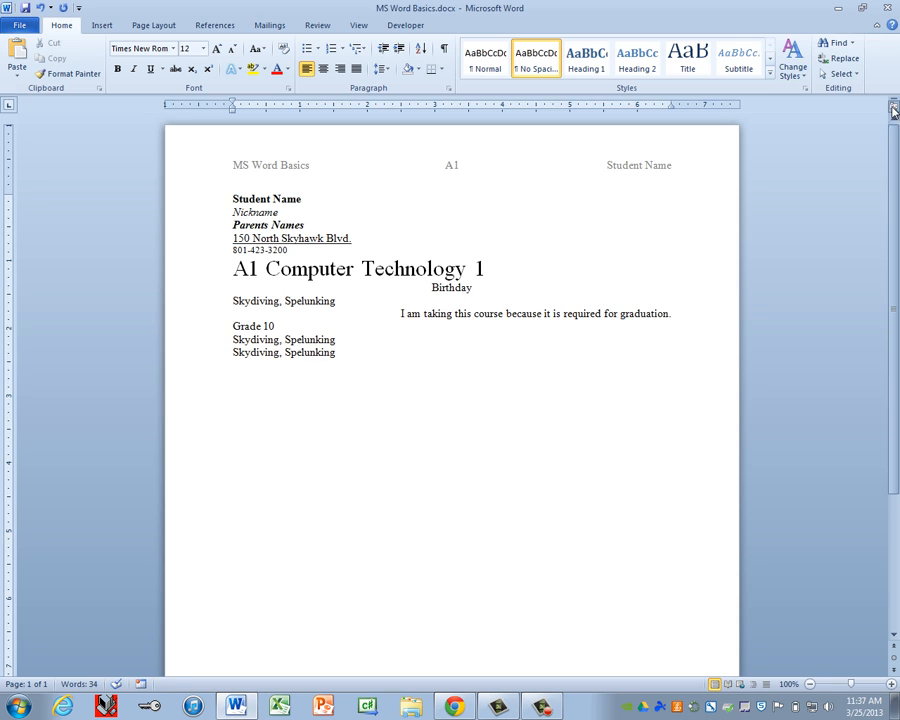
{"action": "left_click", "coordinate": [894, 108]}
{"action": "left_click", "coordinate": [894, 108]}
{"action": "left_click", "coordinate": [894, 108]}
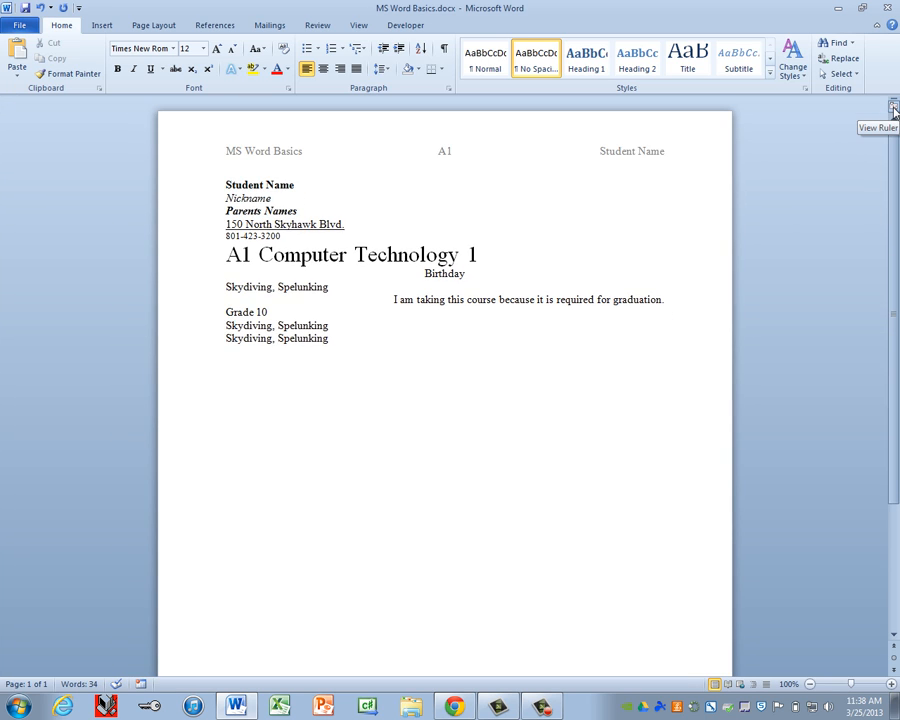
{"action": "left_click", "coordinate": [894, 108]}
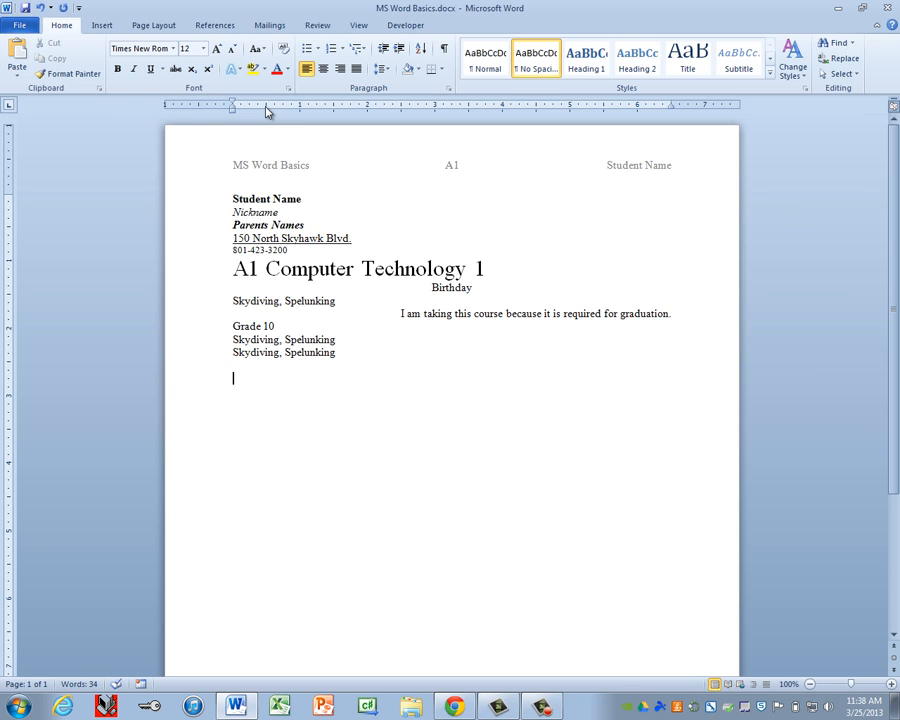
Step: Set a left tab stop at 0.5 inch on the ruler and switch the tab selector to Right Tab
{"action": "left_click_drag", "start_coordinate": [266, 111], "coordinate": [268, 110]}
{"action": "left_click", "coordinate": [8, 108]}
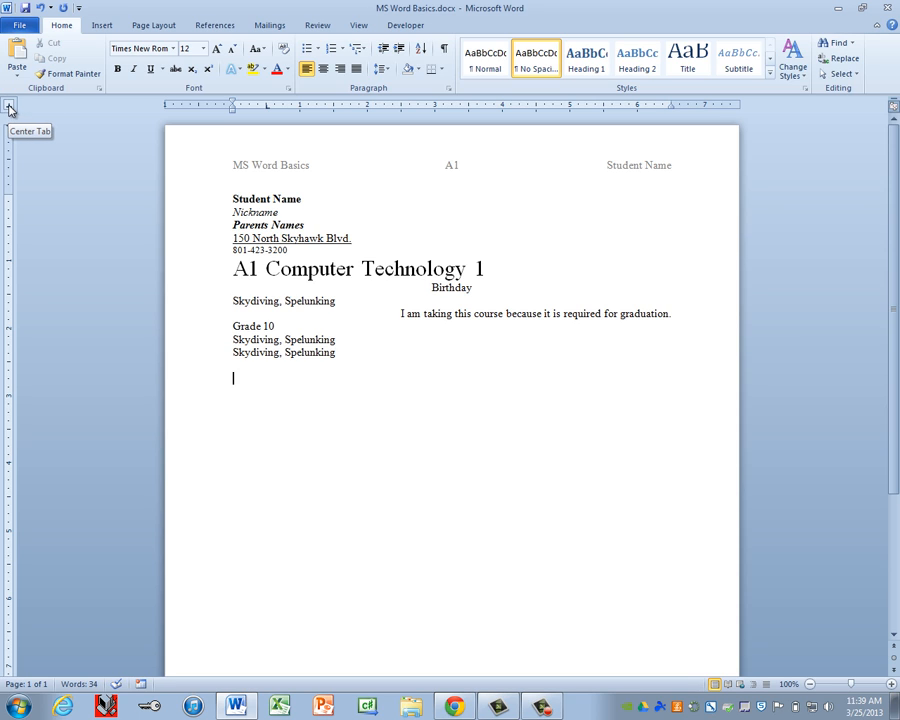
{"action": "left_click", "coordinate": [8, 108]}
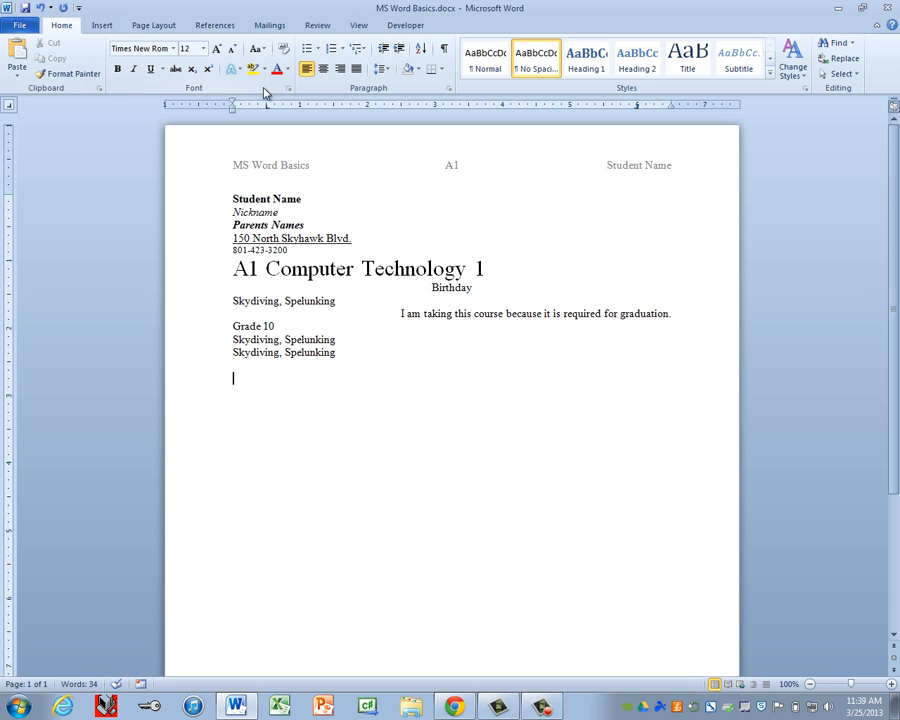
Step: In the Tabs dialog, give the 6" right tab stop the dotted leader (style 2) and confirm
{"action": "left_click", "coordinate": [450, 92]}
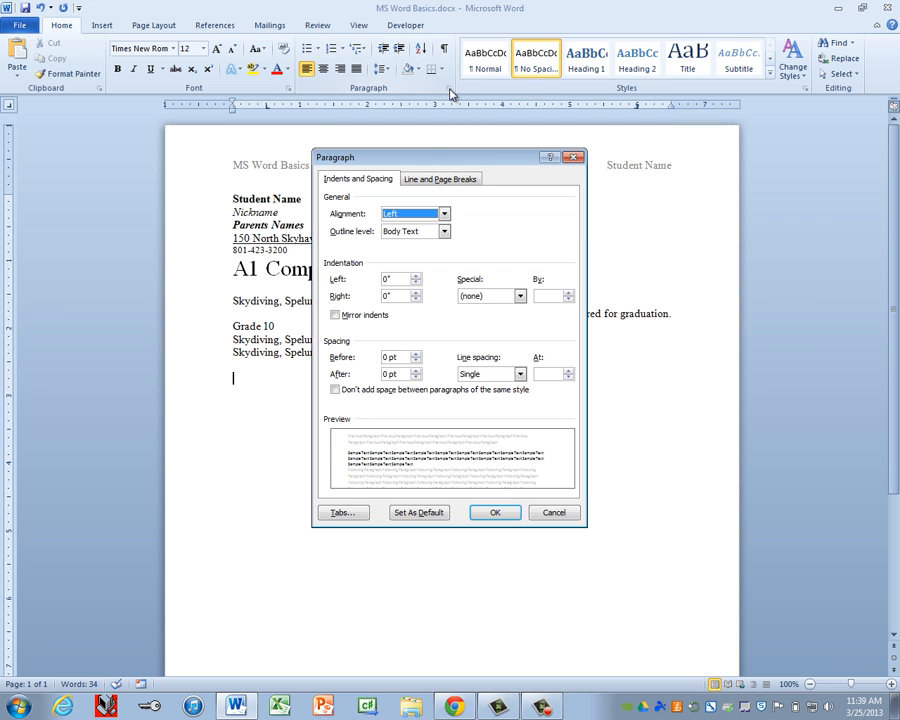
{"action": "left_click_drag", "start_coordinate": [456, 153], "coordinate": [482, 56]}
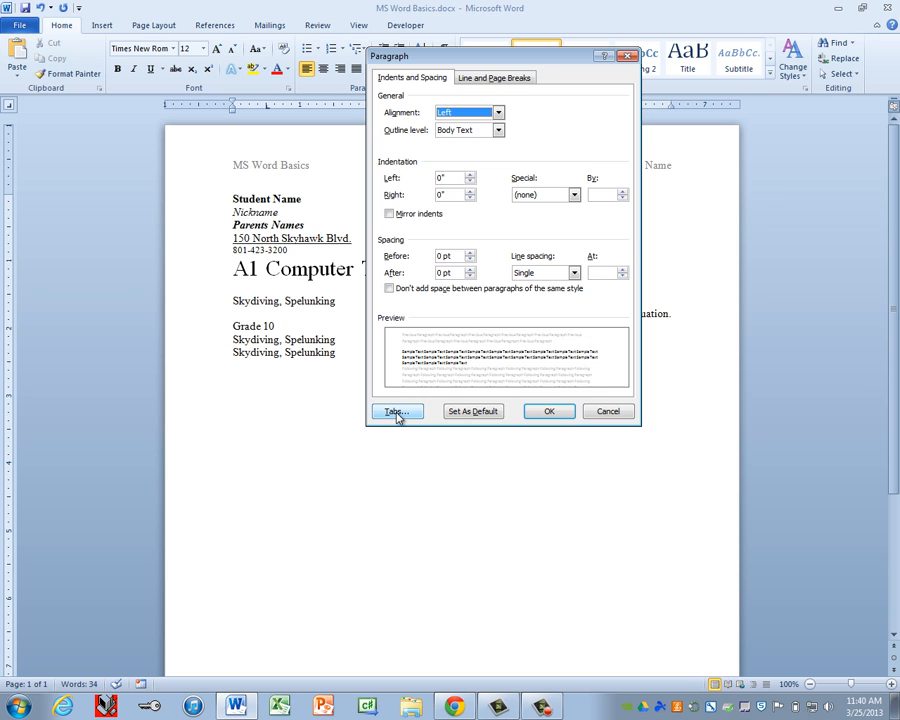
{"action": "left_click", "coordinate": [397, 413]}
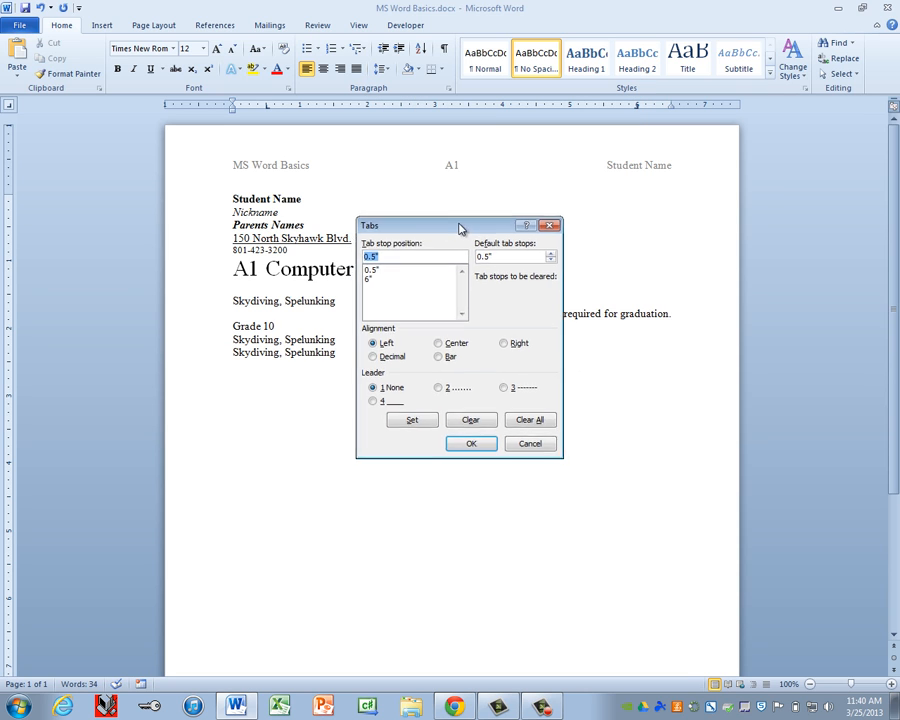
{"action": "left_click_drag", "start_coordinate": [460, 229], "coordinate": [512, 201]}
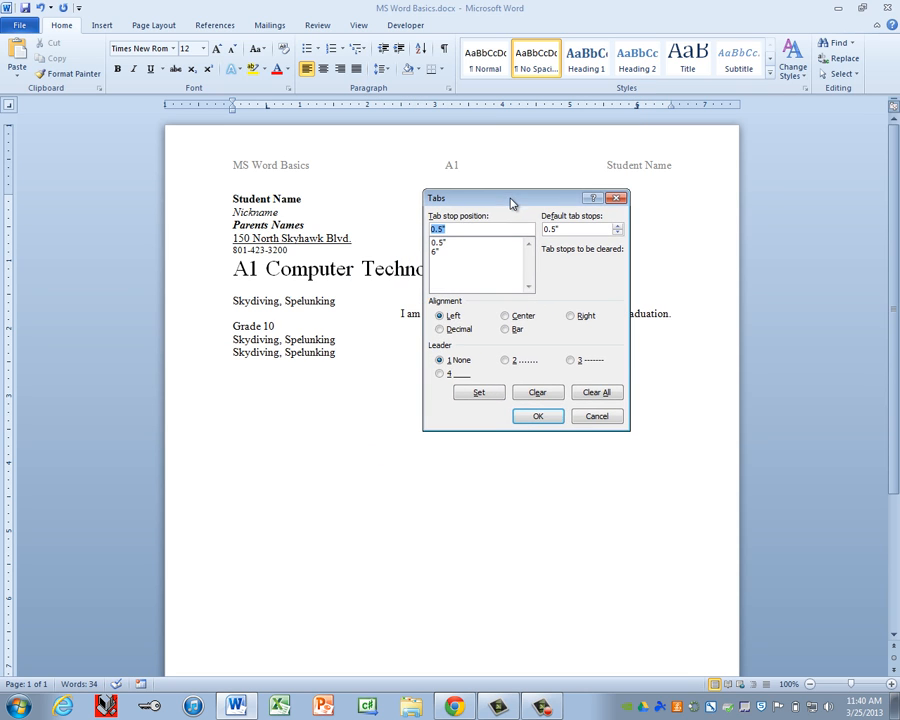
{"action": "left_click", "coordinate": [440, 243]}
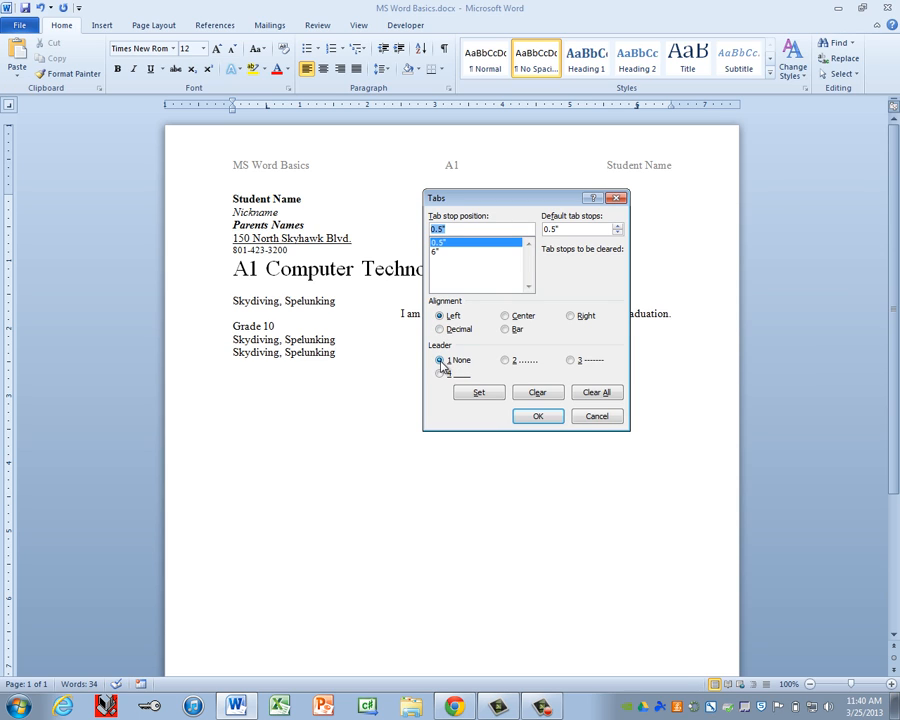
{"action": "left_click", "coordinate": [437, 252]}
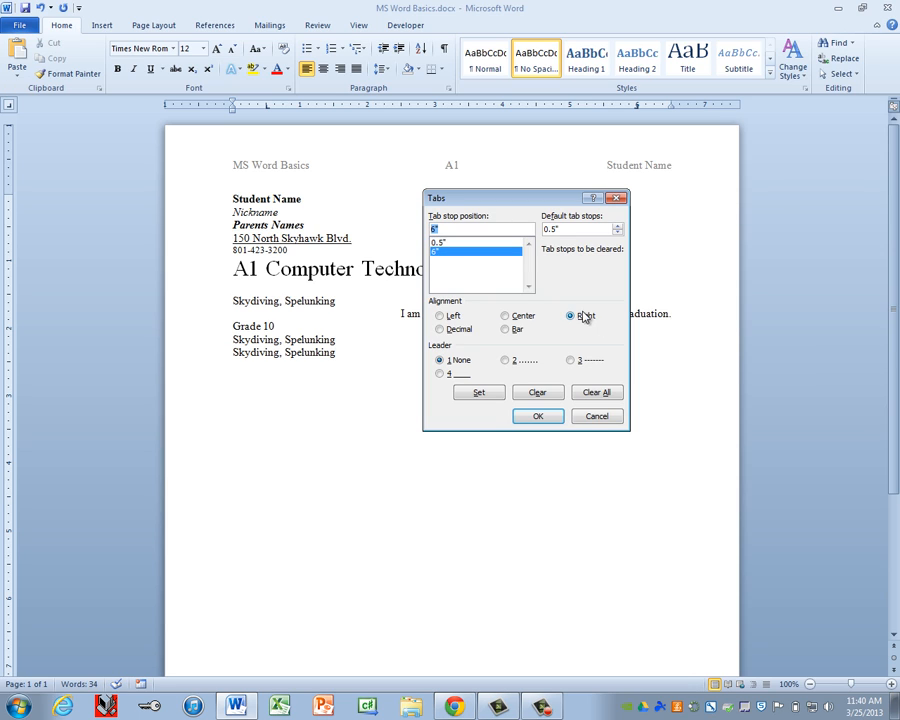
{"action": "left_click", "coordinate": [523, 366]}
{"action": "left_click", "coordinate": [476, 396]}
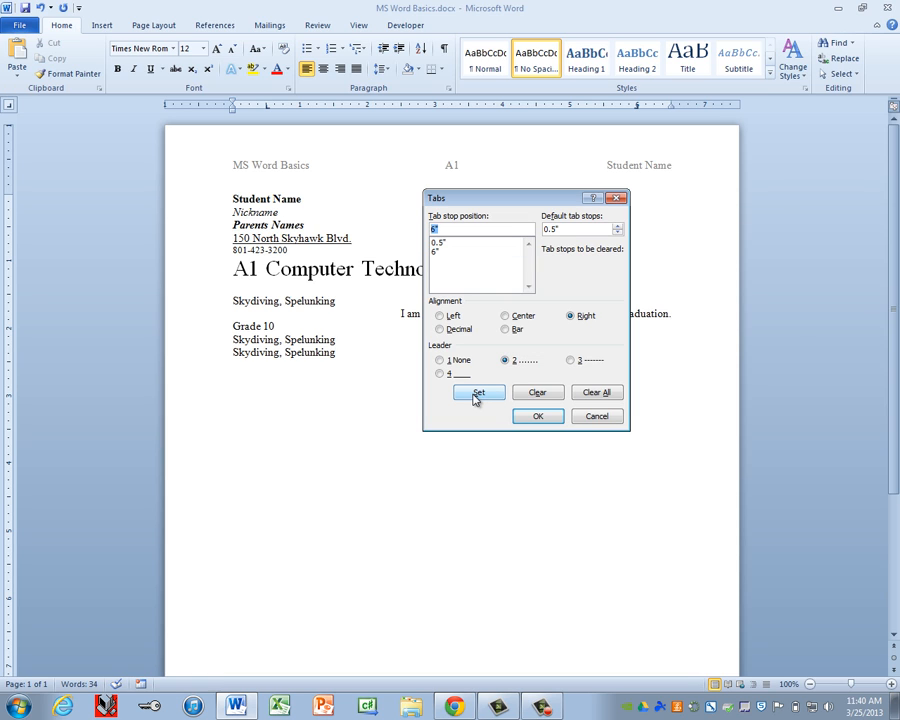
{"action": "left_click", "coordinate": [538, 417]}
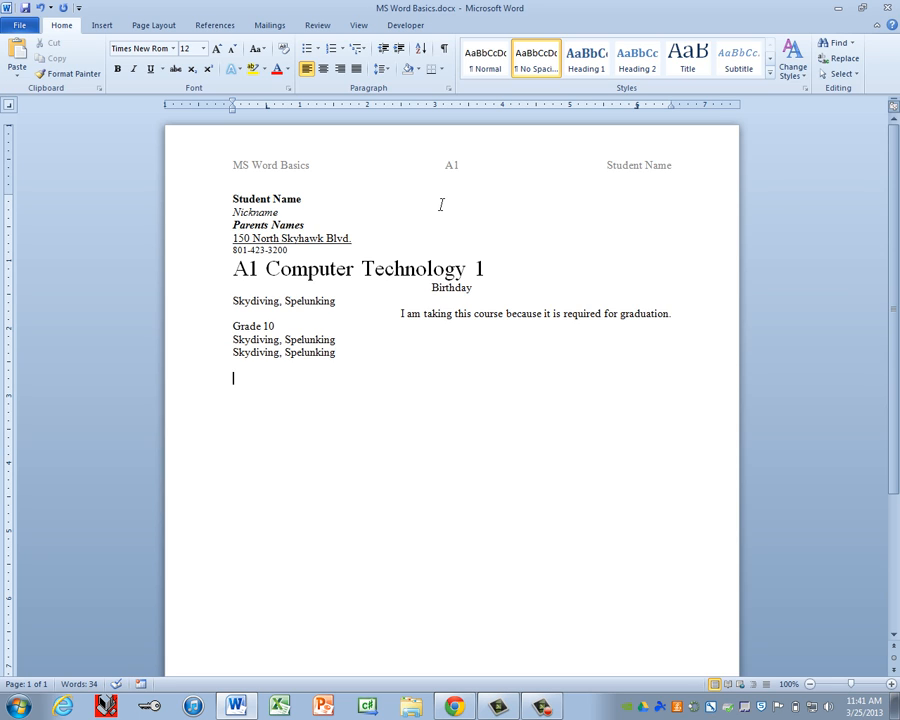
Step: Centre the empty line, type the heading CLASS SCHEDULE, and start a new line below it
{"action": "key", "text": "ctrl+e"}
{"action": "type", "text": "CLASS"}
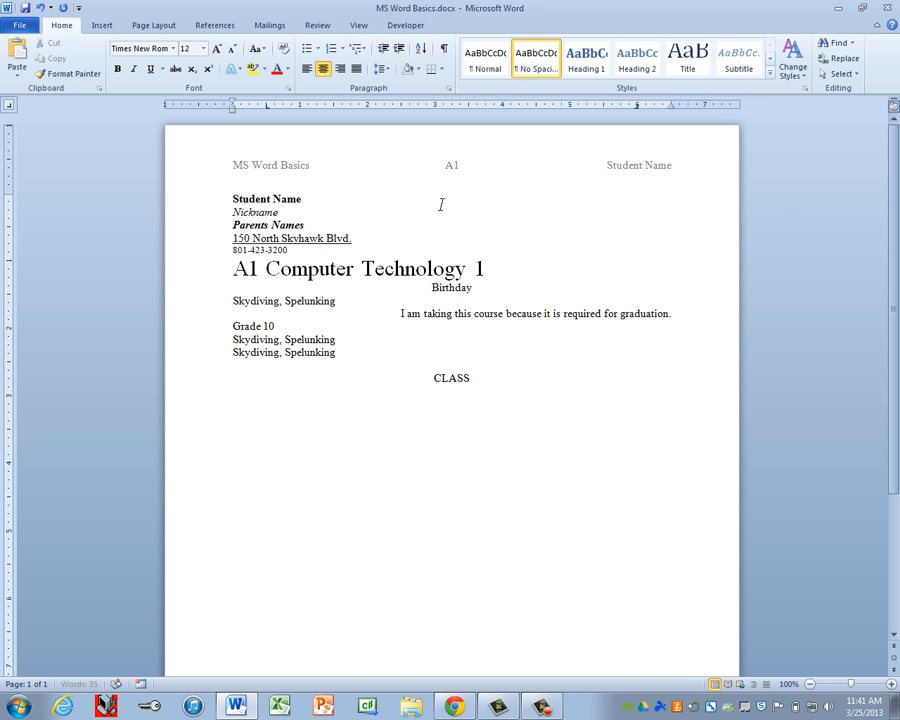
{"action": "type", "text": " SCHEDULE"}
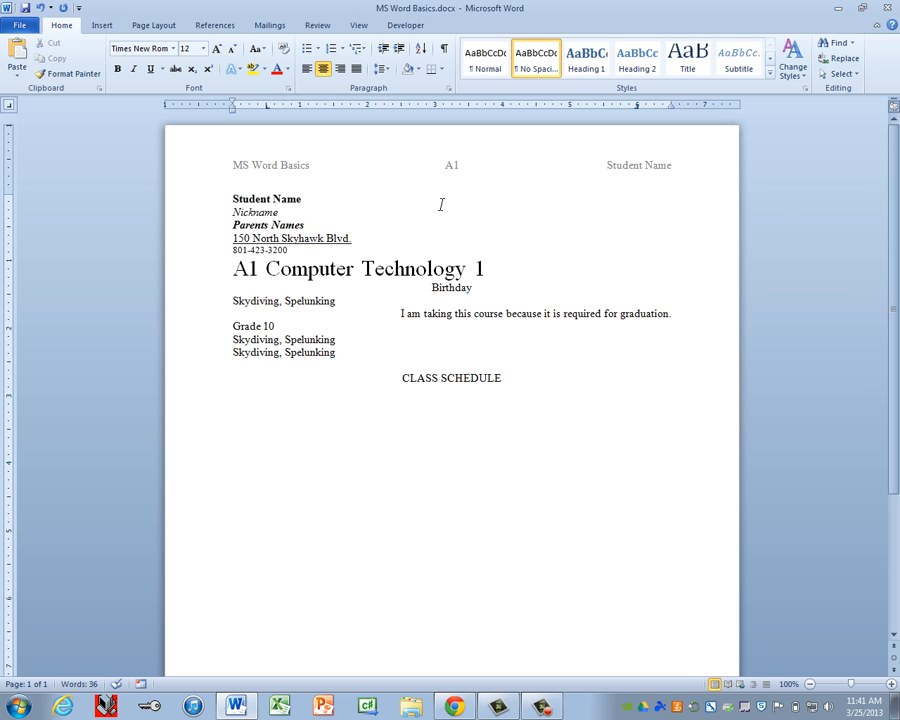
{"action": "key", "text": "Return"}
Step: Left-align the line and enter 'A1 - Computer Technology 1' dot-led to C104
{"action": "key", "text": "ctrl+l"}
{"action": "type", "text": "A1 C"}
{"action": "key", "text": "BackSpace"}
{"action": "type", "text": "- Computer Te"}
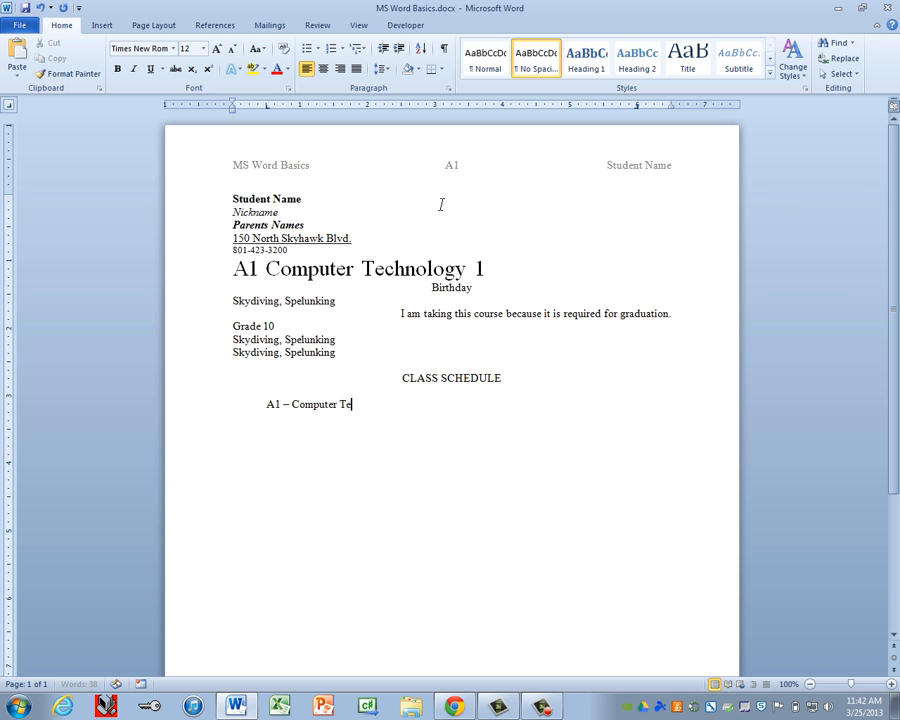
{"action": "type", "text": "chnology 1"}
{"action": "key", "text": "Tab"}
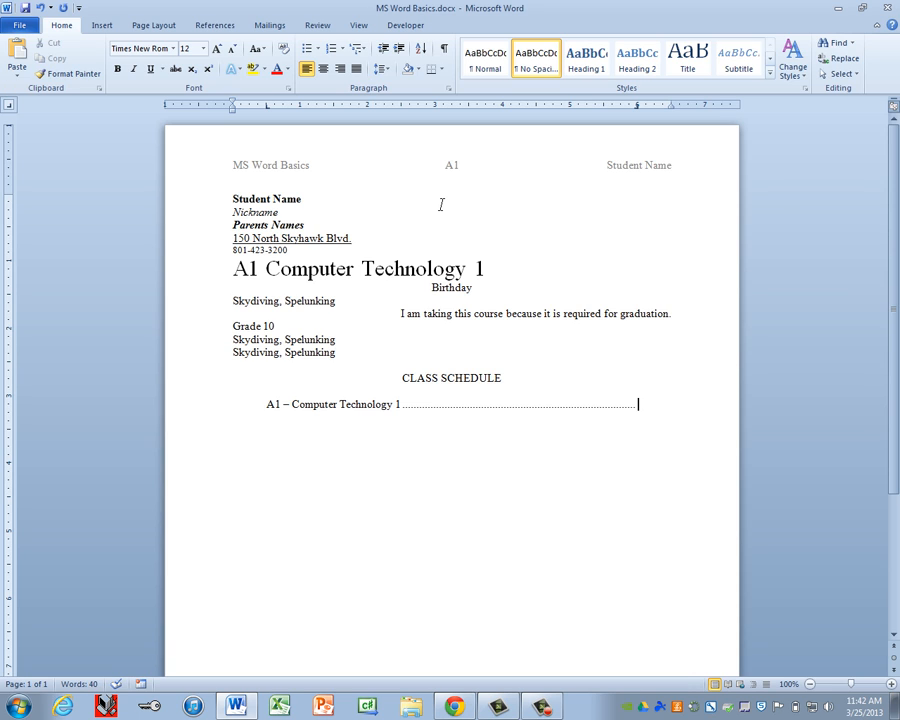
{"action": "type", "text": "C104"}
Step: Begin the next tabbed line with 'A2 - Computer Technology 1'
{"action": "key", "text": "Return"}
{"action": "key", "text": "Tab"}
{"action": "type", "text": "A2 -"}
{"action": "type", "text": " Computer"}
{"action": "type", "text": " Technology"}
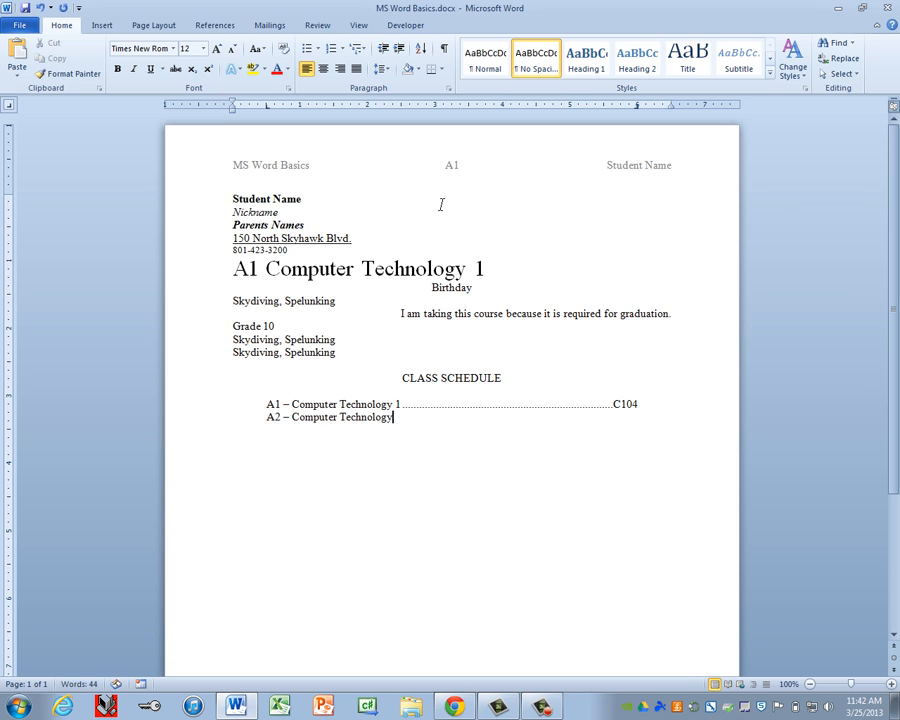
{"action": "type", "text": " 1"}
Step: Finish the A2 line with a dotted leader to C104 and add an A3 Prep line to C104
{"action": "key", "text": "Tab"}
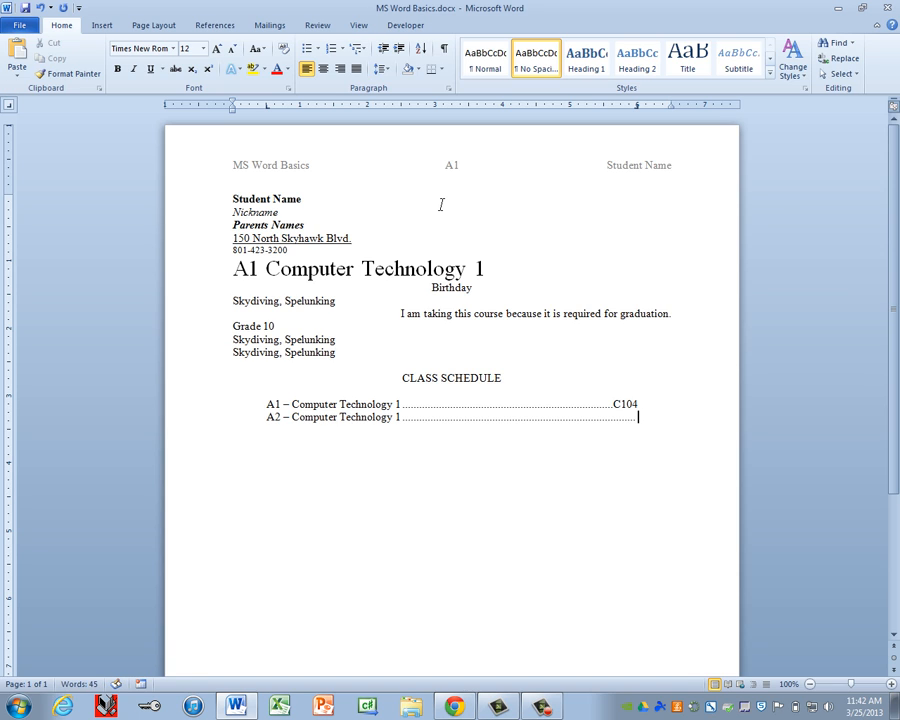
{"action": "type", "text": "C104"}
{"action": "key", "text": "Return"}
{"action": "key", "text": "Tab"}
{"action": "type", "text": "A3"}
{"action": "type", "text": "Prep"}
{"action": "key", "text": "Tab"}
{"action": "type", "text": "C"}
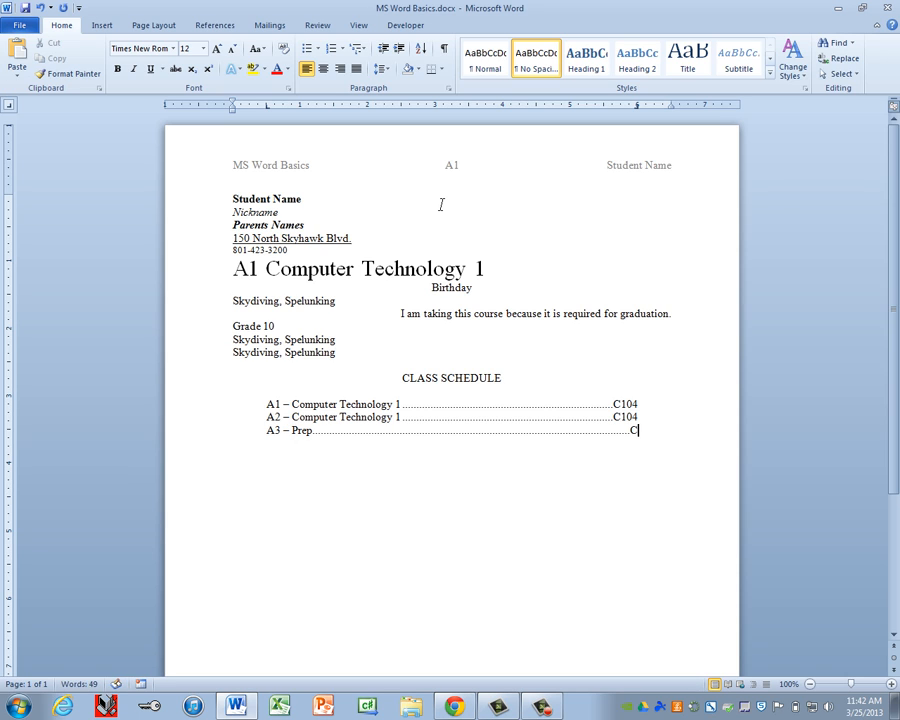
{"action": "type", "text": "104"}
{"action": "key", "text": "Return"}
Step: Add the line 'A4 - Accounting 1 & 3' dot-led to C104
{"action": "type", "text": "A"}
{"action": "key", "text": "BackSpace"}
{"action": "type", "text": "A4"}
{"action": "type", "text": " -"}
{"action": "type", "text": " Accounting"}
{"action": "type", "text": " 1 & 3"}
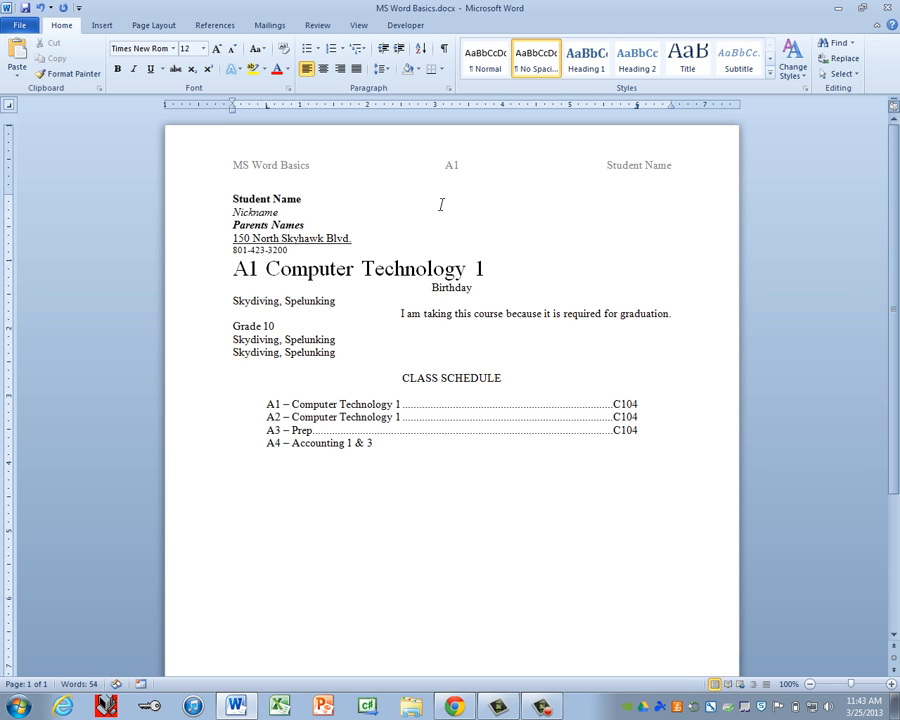
{"action": "key", "text": "Tab"}
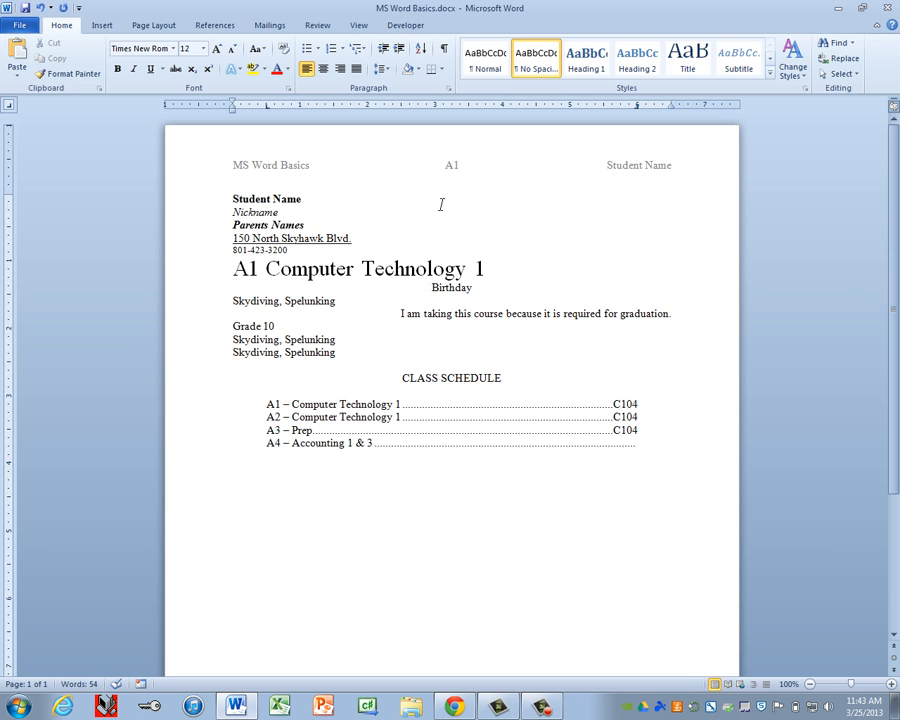
{"action": "type", "text": "C104"}
{"action": "key", "text": "Return"}
Step: Add the line 'B1 - Computer Programming' dot-led to C104
{"action": "type", "text": "B1"}
{"action": "key", "text": "Tab"}
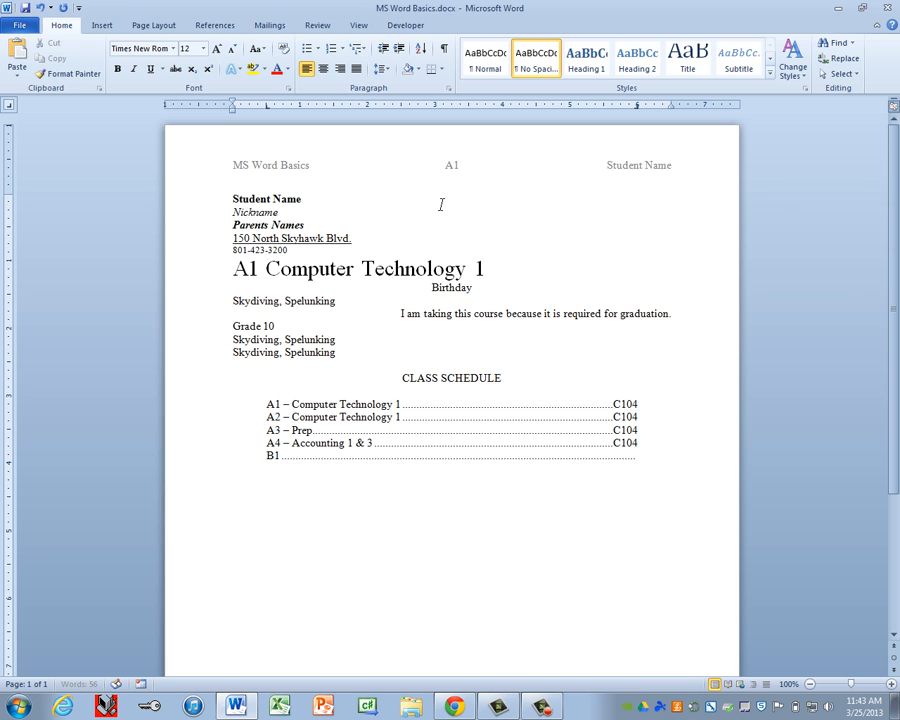
{"action": "key", "text": "BackSpace"}
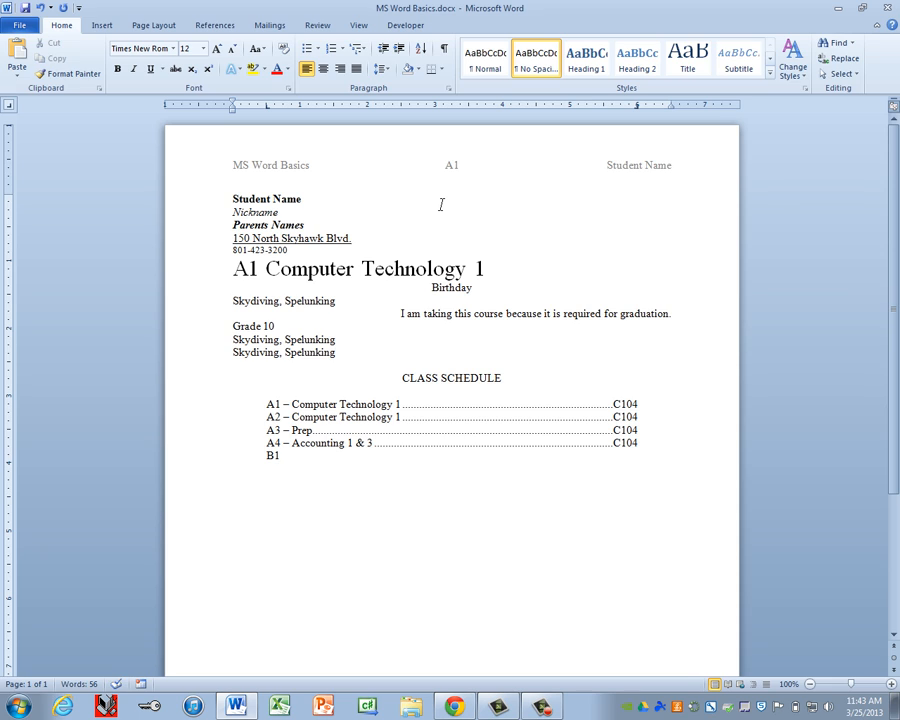
{"action": "type", "text": "-"}
{"action": "type", "text": " Computer "}
{"action": "type", "text": "Programming"}
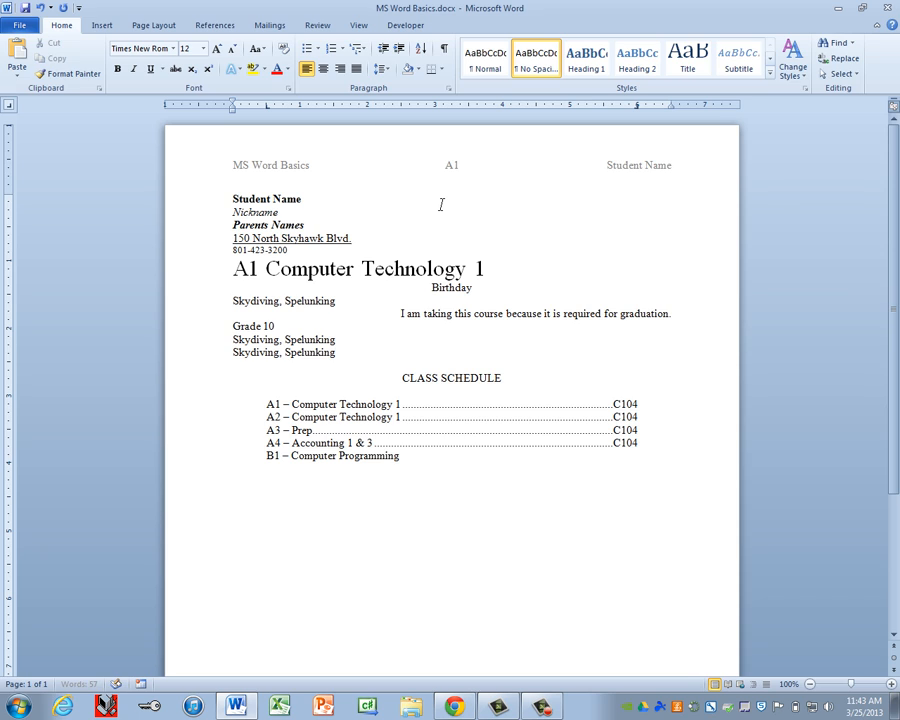
{"action": "key", "text": "Tab"}
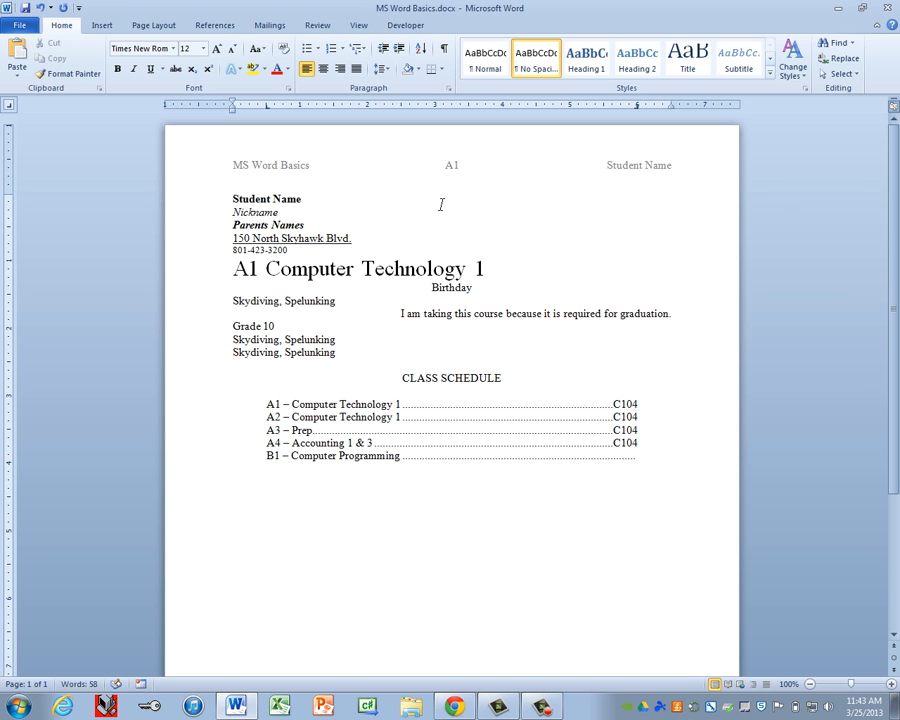
{"action": "type", "text": "C104"}
Step: Add 'B2 - Computer Technology 2' dot-led to C104, correcting the mistyped room number
{"action": "key", "text": "Tab"}
{"action": "type", "text": "B2 -"}
{"action": "type", "text": " Computer Tech"}
{"action": "type", "text": "nol"}
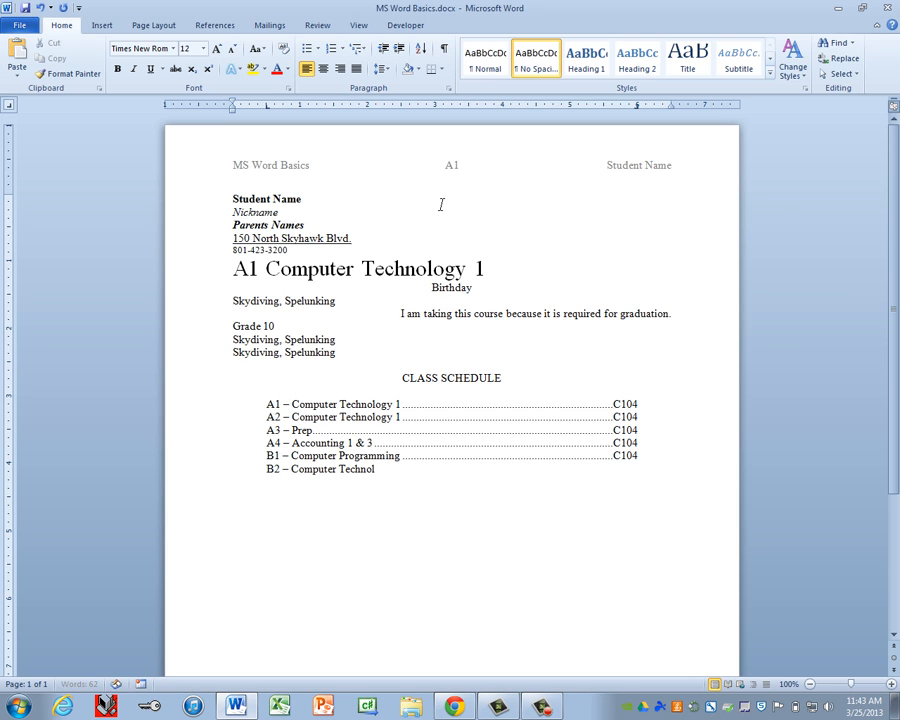
{"action": "type", "text": "ogy 2"}
{"action": "key", "text": "Tab"}
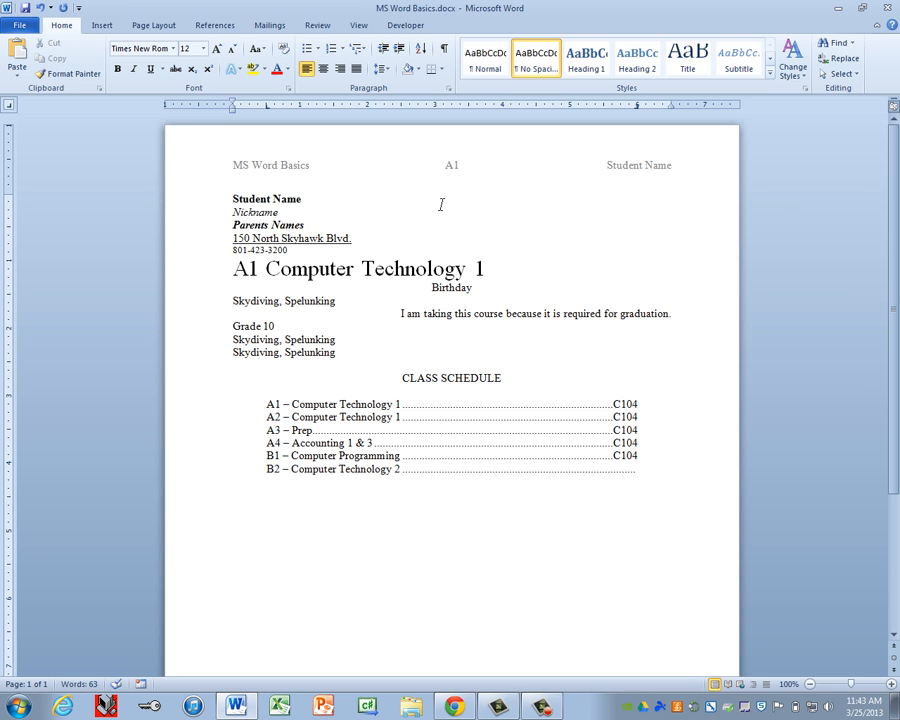
{"action": "type", "text": "C-104"}
{"action": "key", "text": "Tab"}
{"action": "key", "text": "BackSpace"}
{"action": "key", "text": "BackSpace"}
{"action": "key", "text": "BackSpace"}
{"action": "key", "text": "BackSpace"}
{"action": "key", "text": "BackSpace"}
{"action": "type", "text": "104"}
{"action": "key", "text": "Return"}
Step: Add the line 'B3 - Prep' dot-led to C104
{"action": "type", "text": "B3 -"}
{"action": "type", "text": " Prep"}
{"action": "key", "text": "Tab"}
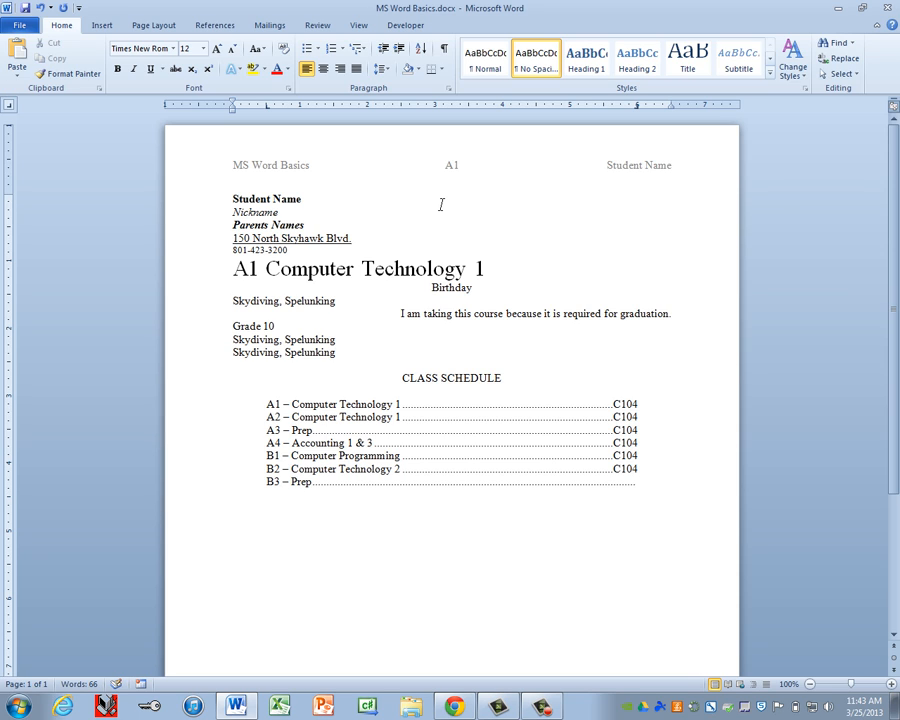
{"action": "type", "text": "C104"}
{"action": "key", "text": "Return"}
Step: Type 'B4 - Computer Technology 1' with a dotted leader to C104, fixing typos
{"action": "type", "text": "B4 - Compute"}
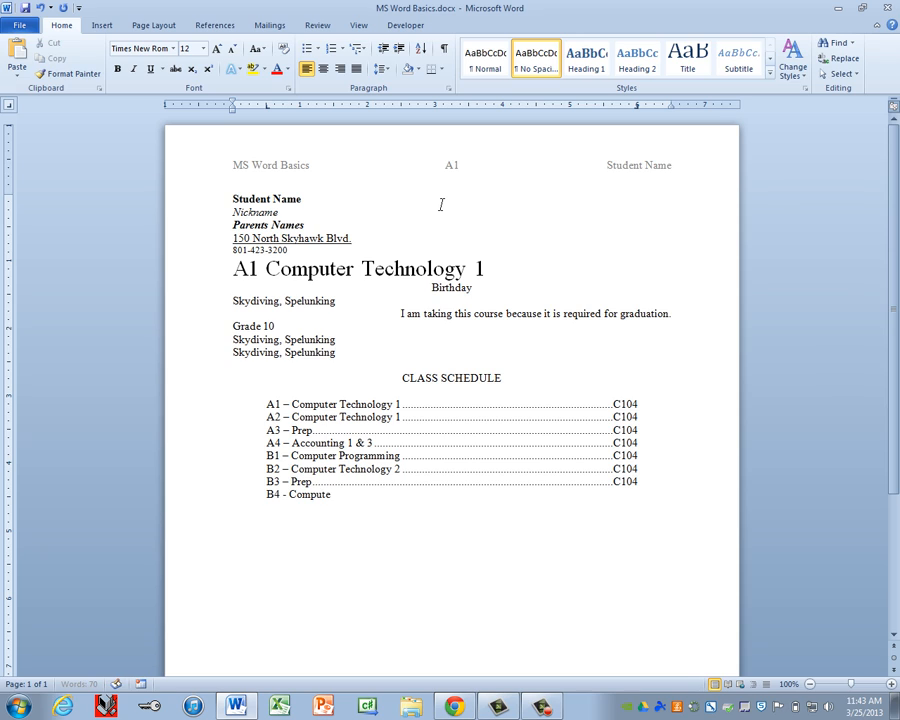
{"action": "type", "text": "r Techno"}
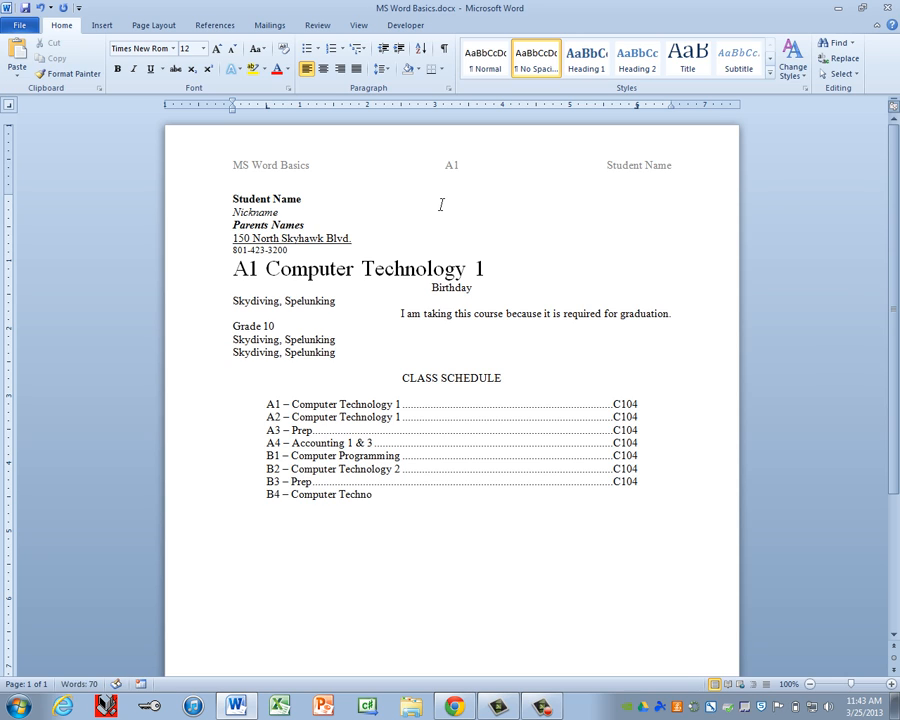
{"action": "type", "text": "logy 1"}
{"action": "key", "text": "Tab"}
{"action": "type", "text": "C1-4"}
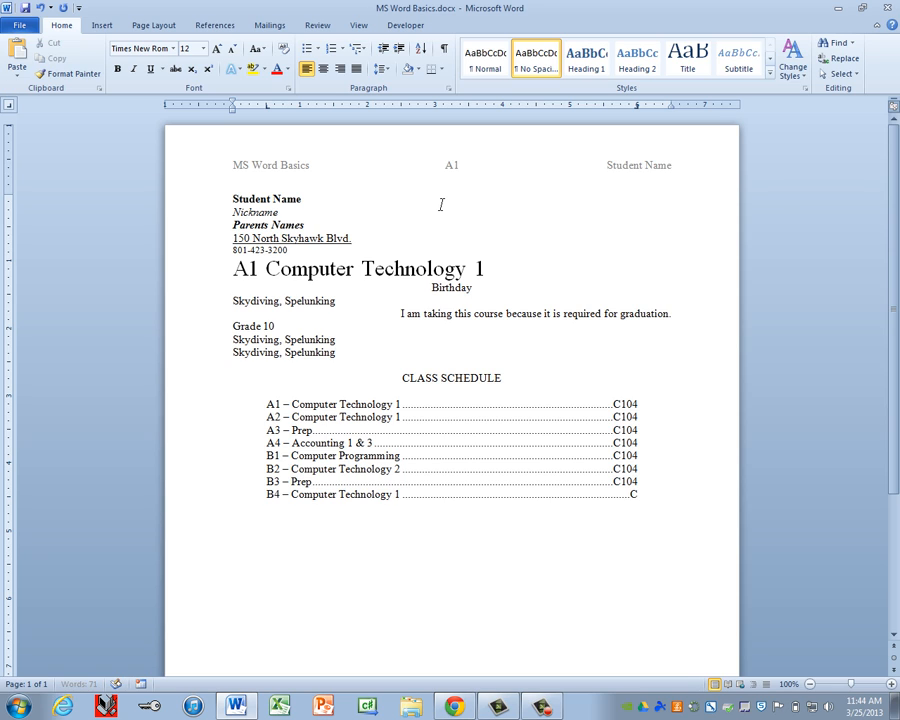
{"action": "key", "text": "BackSpace"}
{"action": "key", "text": "BackSpace"}
{"action": "type", "text": "04"}
Step: Enlarge the CLASS SCHEDULE heading to 20 pt and the eight schedule lines to 14 pt
{"action": "left_click", "coordinate": [194, 384]}
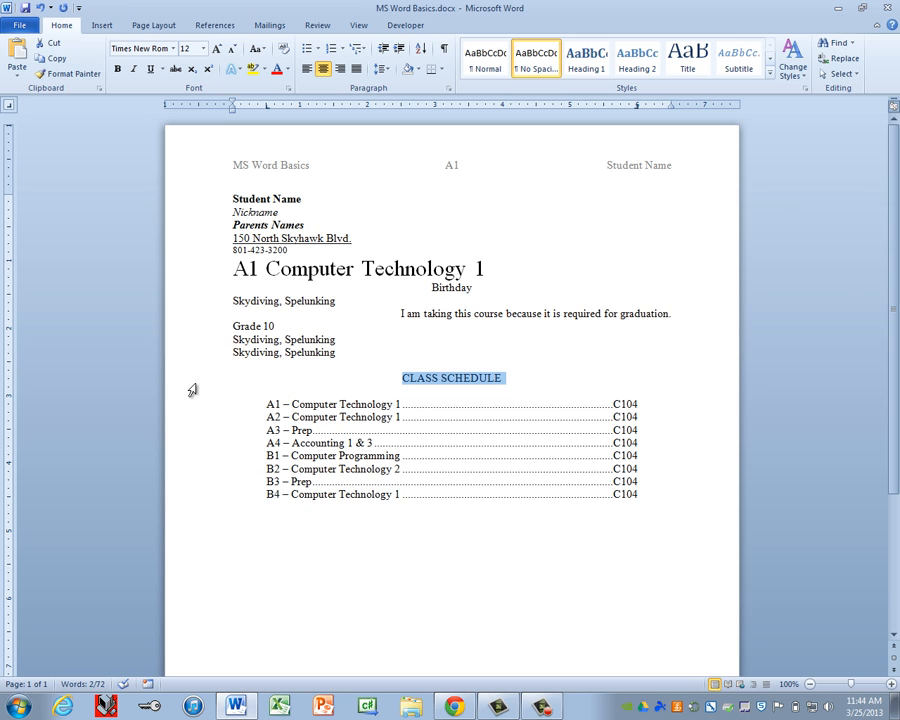
{"action": "key", "text": "ctrl+shift+period"}
{"action": "key", "text": "ctrl+shift+period"}
{"action": "key", "text": "ctrl+shift+period"}
{"action": "key", "text": "ctrl+shift+period"}
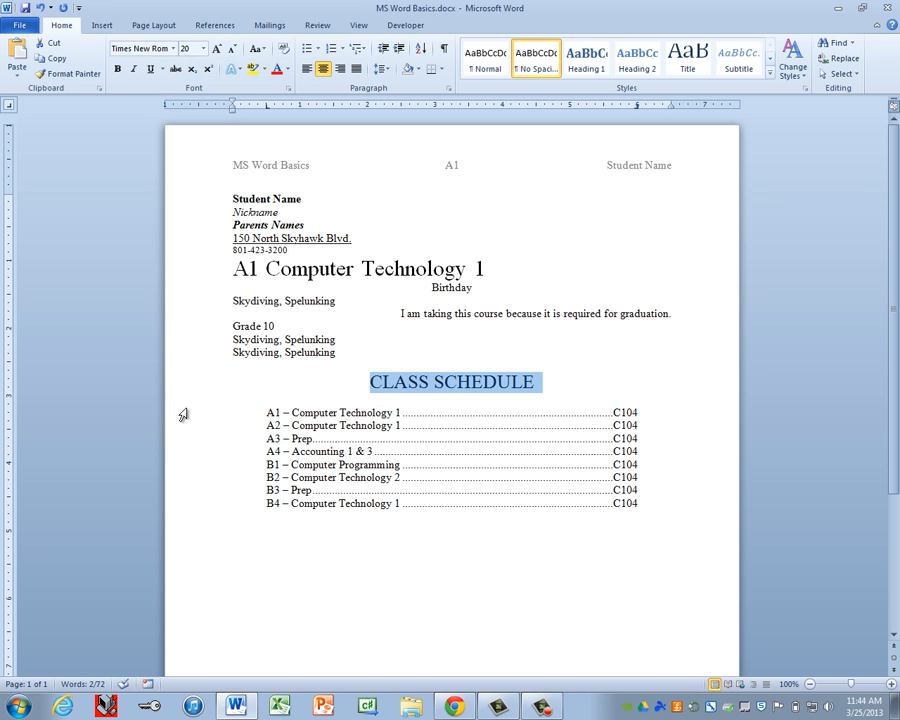
{"action": "left_click_drag", "start_coordinate": [190, 414], "coordinate": [195, 506]}
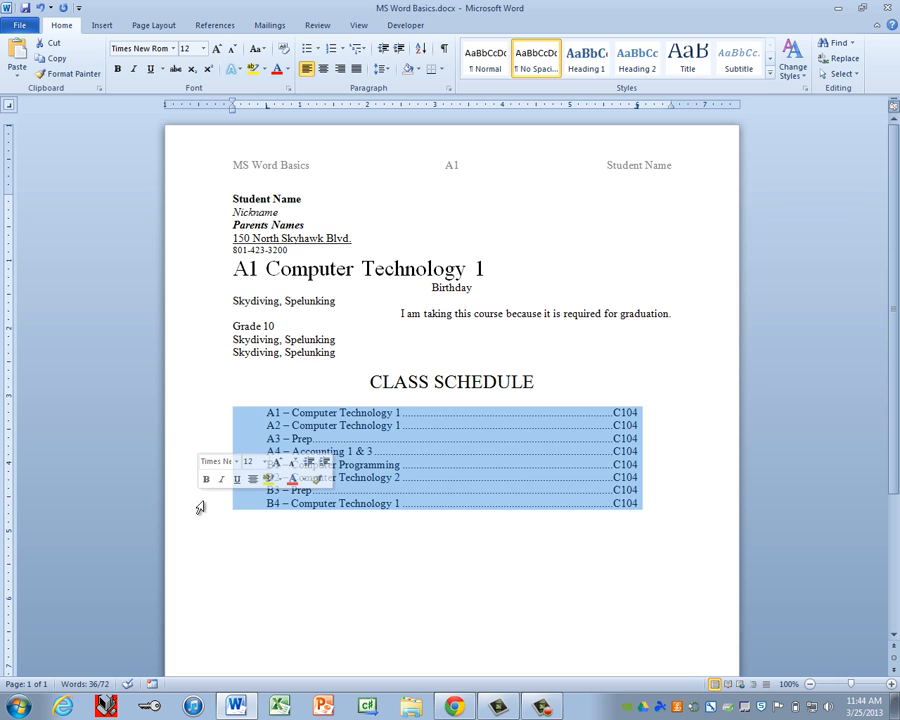
{"action": "left_click", "coordinate": [203, 48]}
{"action": "left_click", "coordinate": [186, 123]}
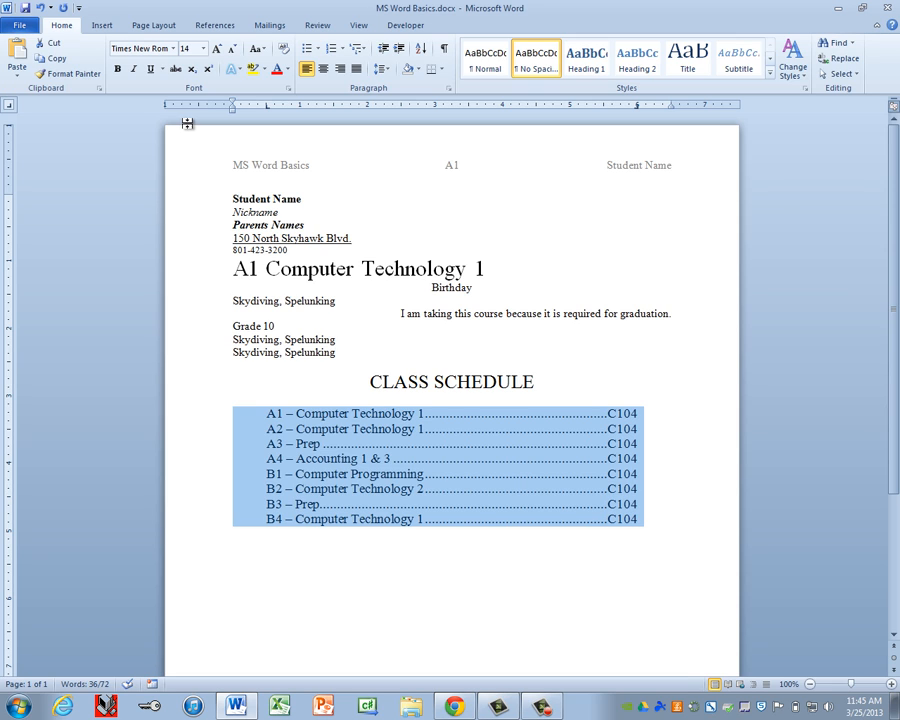
Step: Place the cursor at the end of the B4 line and save the document
{"action": "left_click", "coordinate": [243, 534]}
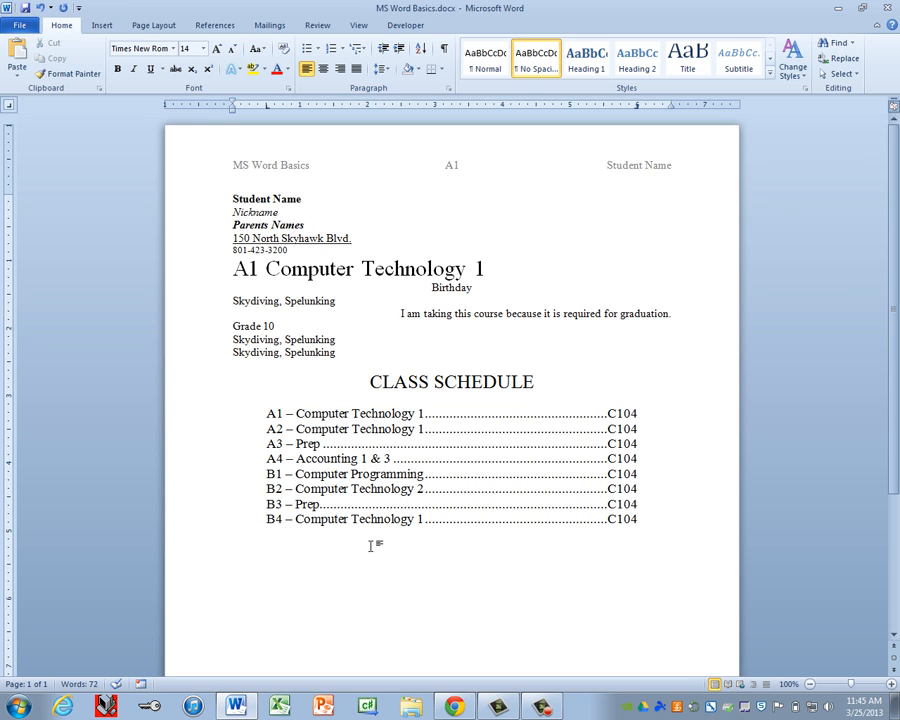
{"action": "key", "text": "End"}
{"action": "key", "text": "ctrl+s"}
Step: Type 'Computers are a lot of fun.' in 12 pt below the schedule and turn on formatting marks
{"action": "left_click", "coordinate": [204, 49]}
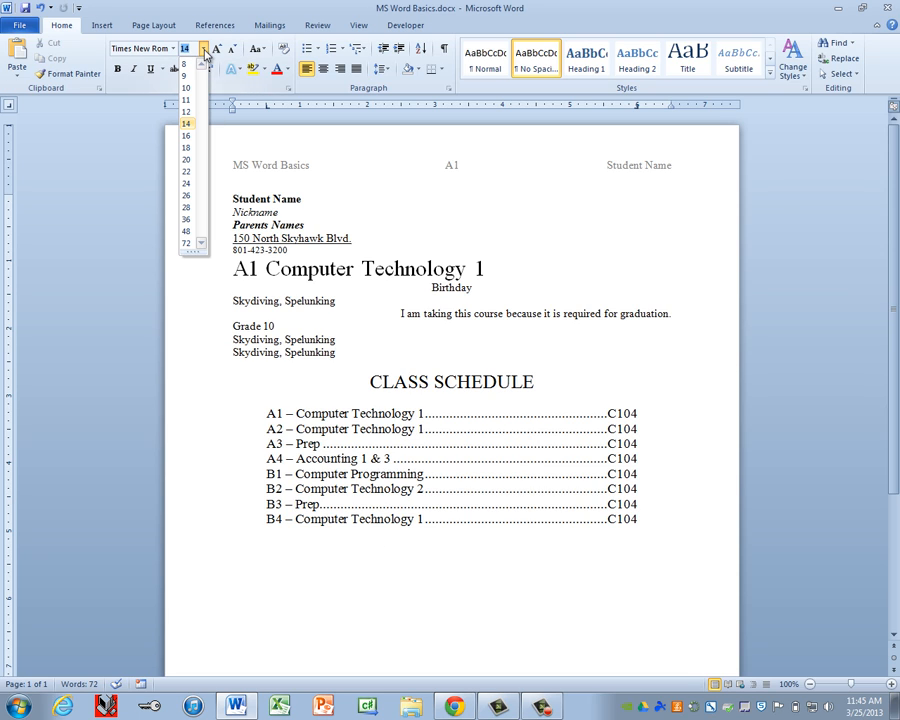
{"action": "left_click", "coordinate": [190, 113]}
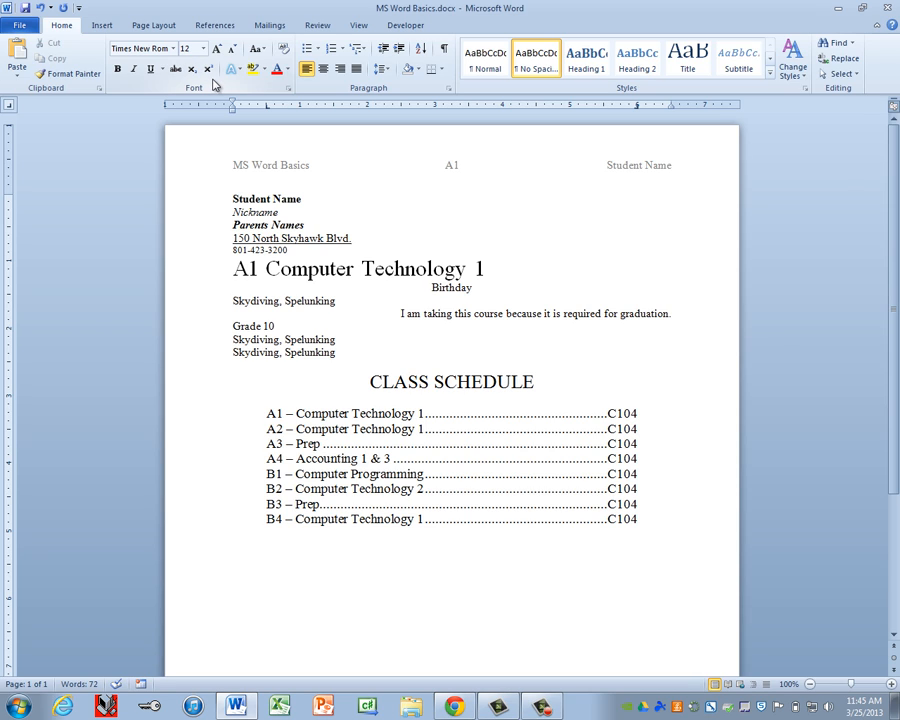
{"action": "type", "text": "Computers are a lot of fun."}
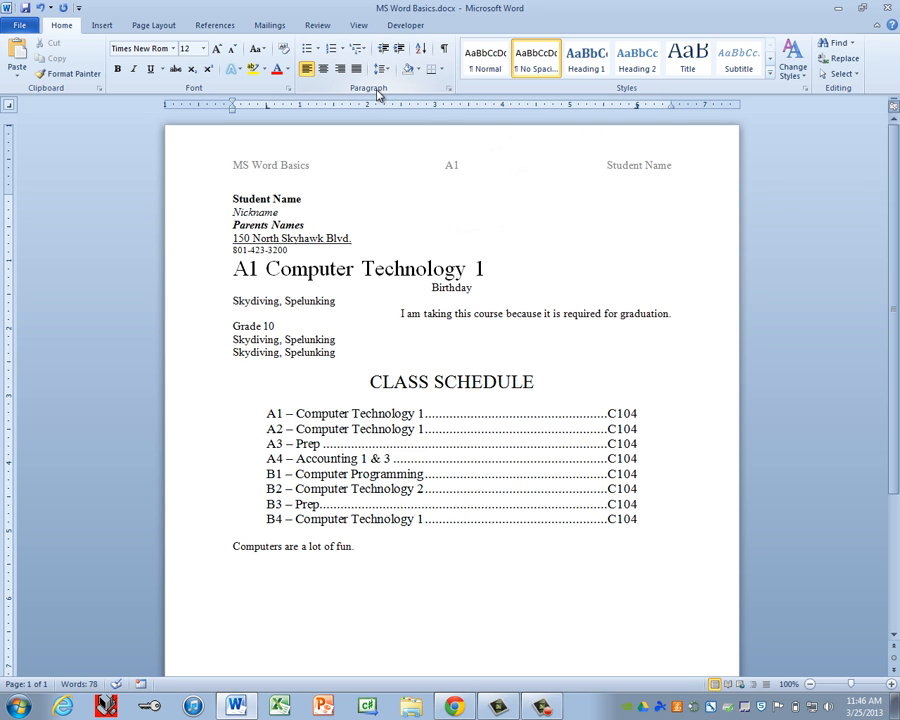
{"action": "left_click", "coordinate": [446, 53]}
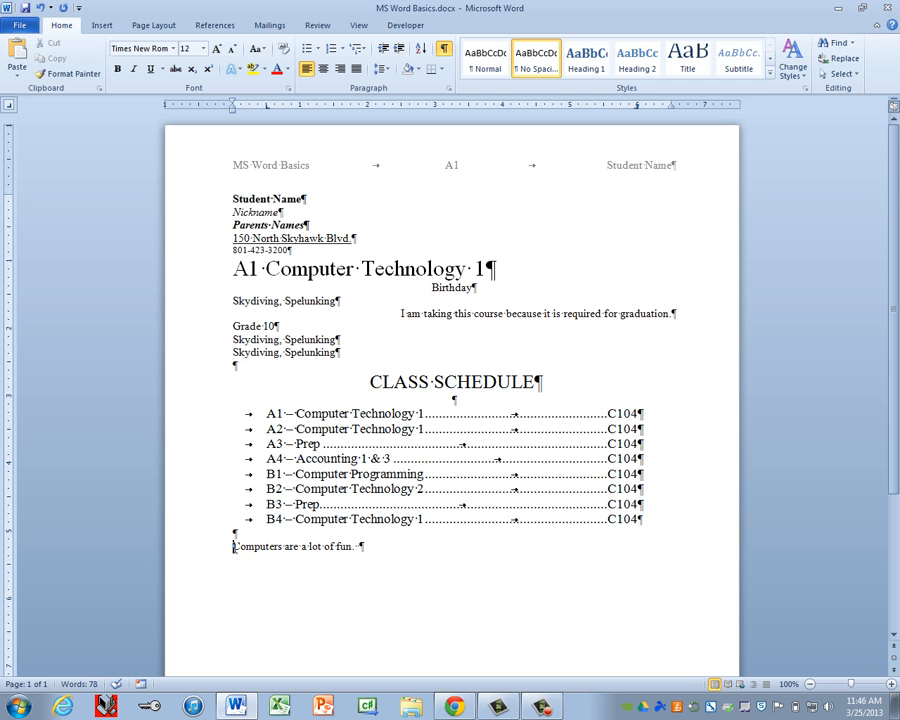
Step: Select 'Computers are a lot of fun.' and paste copies after it three times to build the paragraph
{"action": "left_click", "coordinate": [304, 566]}
{"action": "scroll", "coordinate": [365, 572], "scroll_direction": "up", "scroll_amount": 4, "text": "ctrl"}
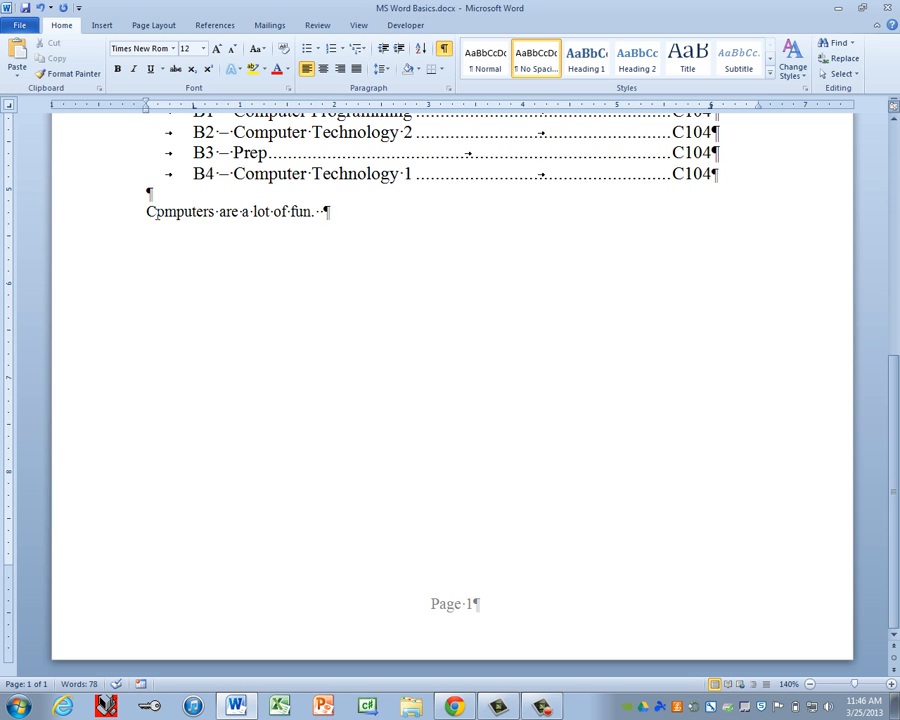
{"action": "left_click_drag", "start_coordinate": [146, 212], "coordinate": [325, 213]}
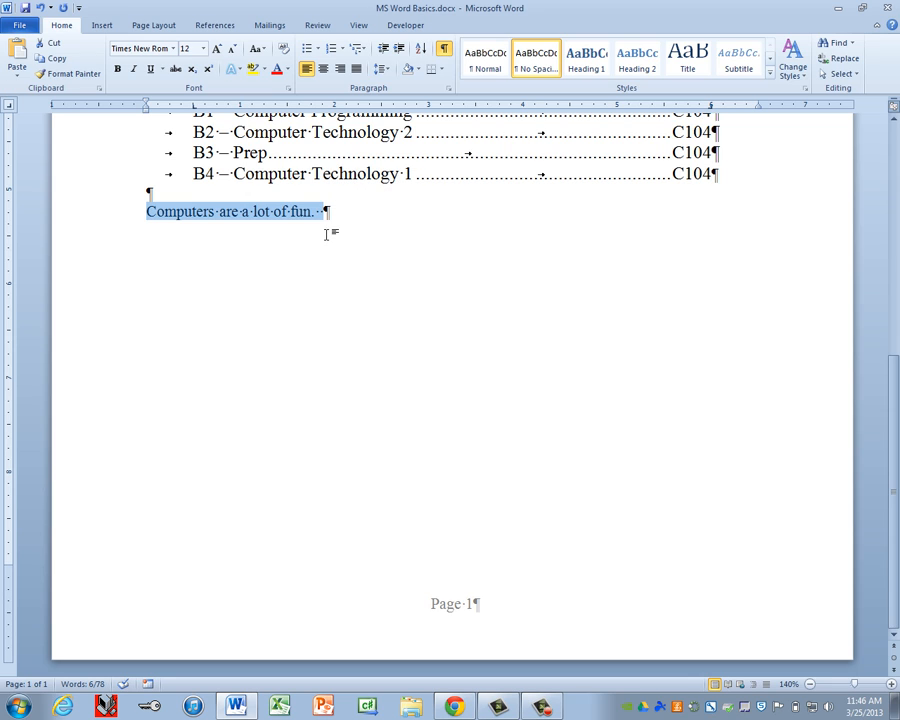
{"action": "left_click", "coordinate": [326, 212]}
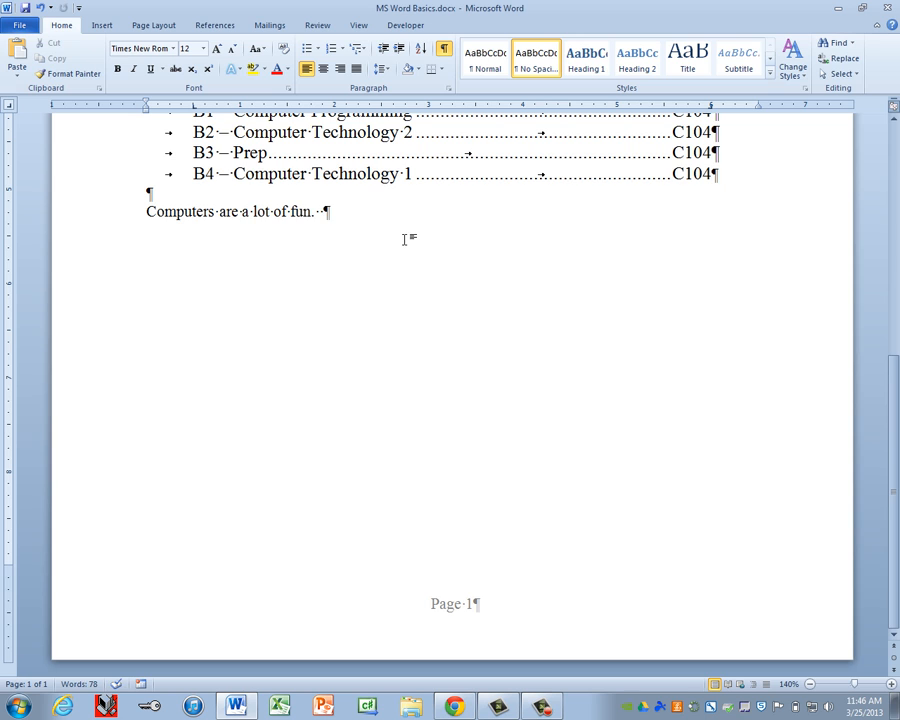
{"action": "key", "text": "ctrl+v"}
{"action": "key", "text": "ctrl+v"}
{"action": "key", "text": "ctrl+v"}
{"action": "key", "text": "ctrl+v"}
{"action": "key", "text": "ctrl+v"}
{"action": "key", "text": "ctrl+v"}
{"action": "key", "text": "ctrl+v"}
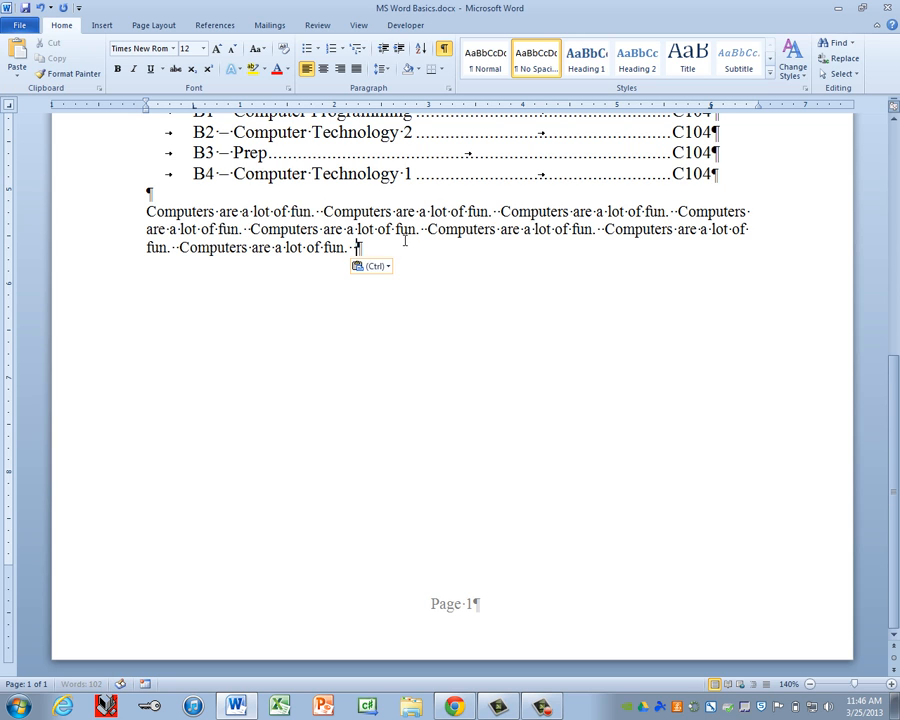
{"action": "key", "text": "ctrl+v"}
{"action": "key", "text": "ctrl+v"}
{"action": "key", "text": "ctrl+v"}
{"action": "key", "text": "ctrl+v"}
{"action": "key", "text": "ctrl+v"}
{"action": "key", "text": "ctrl+v"}
{"action": "key", "text": "ctrl+v"}
{"action": "key", "text": "ctrl+v"}
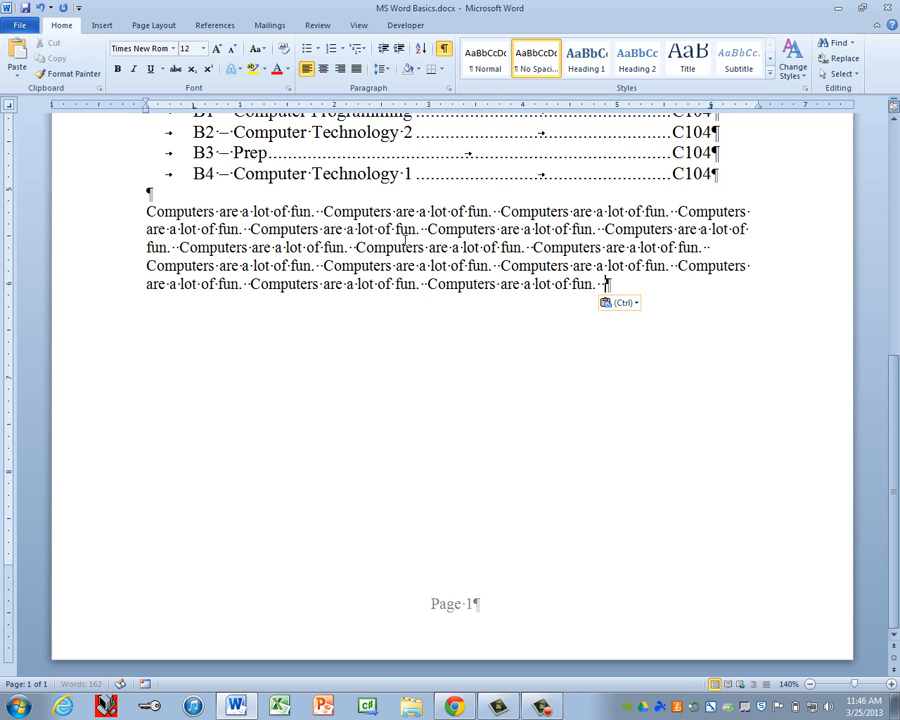
{"action": "key", "text": "ctrl+v"}
{"action": "key", "text": "ctrl+v"}
{"action": "key", "text": "ctrl+v"}
{"action": "key", "text": "ctrl+v"}
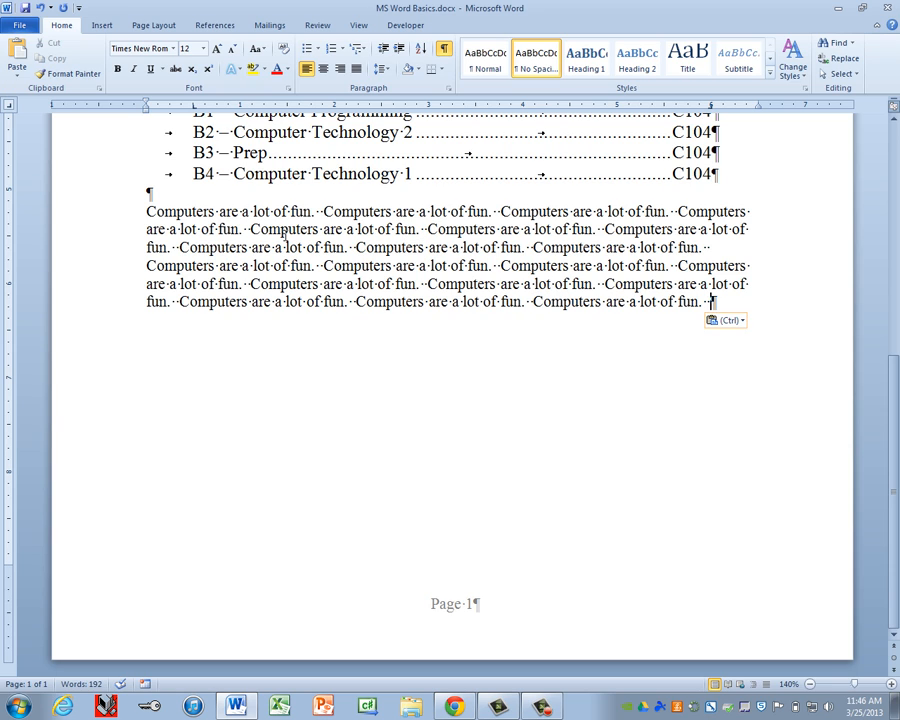
{"action": "scroll", "coordinate": [460, 455], "scroll_direction": "up", "scroll_amount": 1}
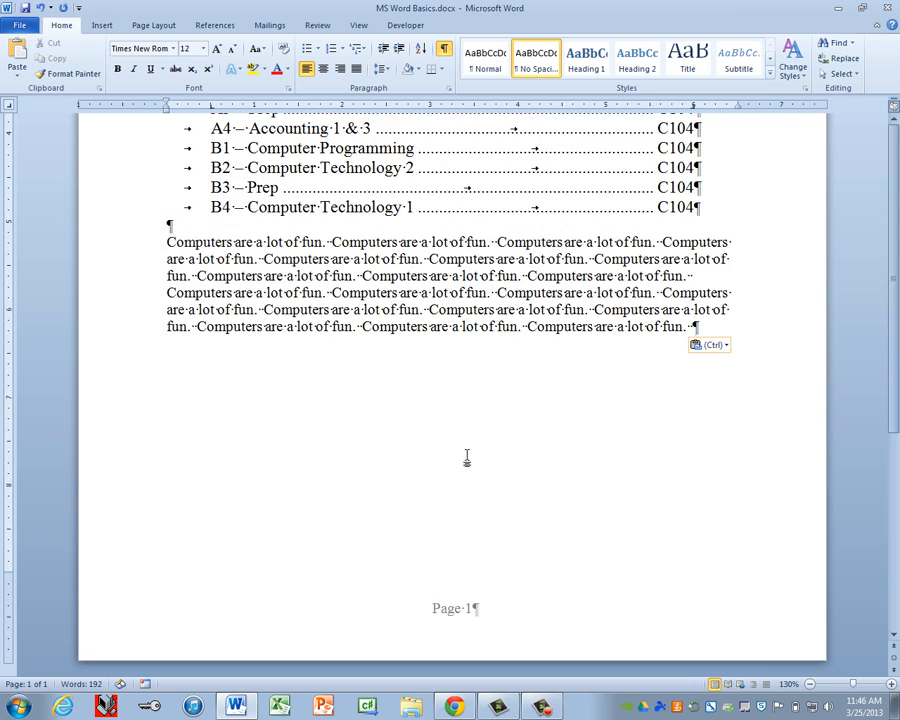
{"action": "scroll", "coordinate": [462, 455], "scroll_direction": "down", "scroll_amount": 3, "text": "ctrl"}
{"action": "scroll", "coordinate": [467, 455], "scroll_direction": "down", "scroll_amount": 1, "text": "ctrl"}
{"action": "scroll", "coordinate": [467, 452], "scroll_direction": "down", "scroll_amount": 2}
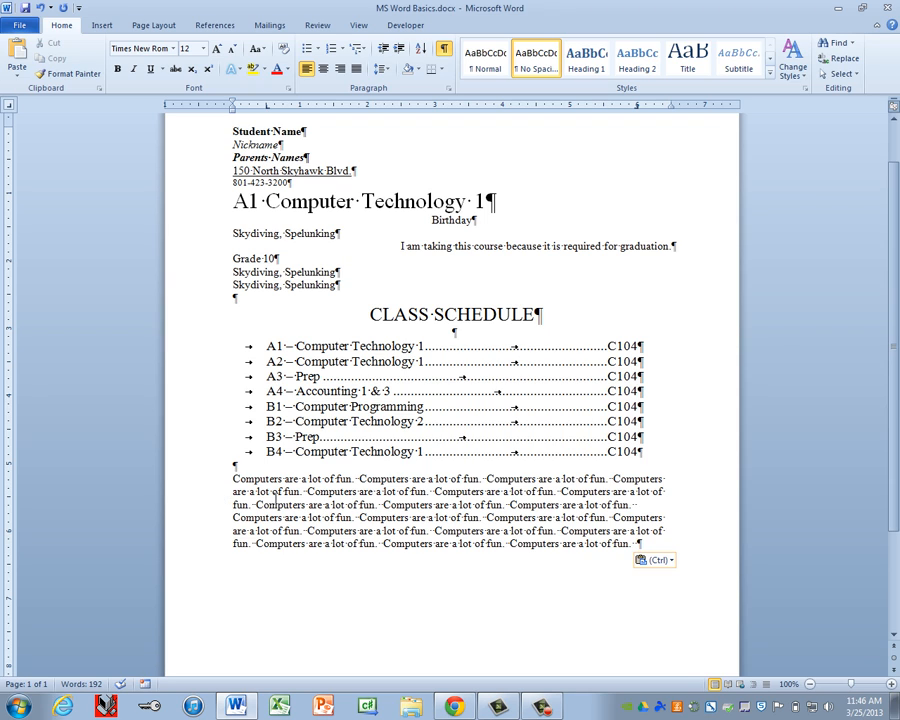
Step: Justify the six-line 'Computers are a lot of fun.' paragraph and hide the formatting marks
{"action": "left_click", "coordinate": [412, 517]}
{"action": "key", "text": "ctrl+j"}
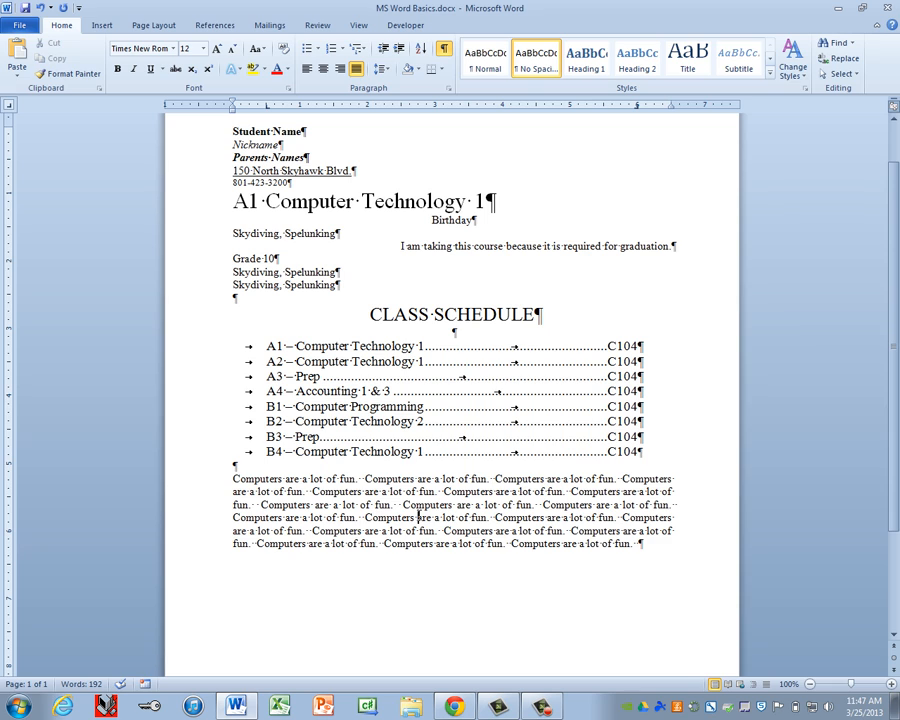
{"action": "key", "text": "ctrl+l"}
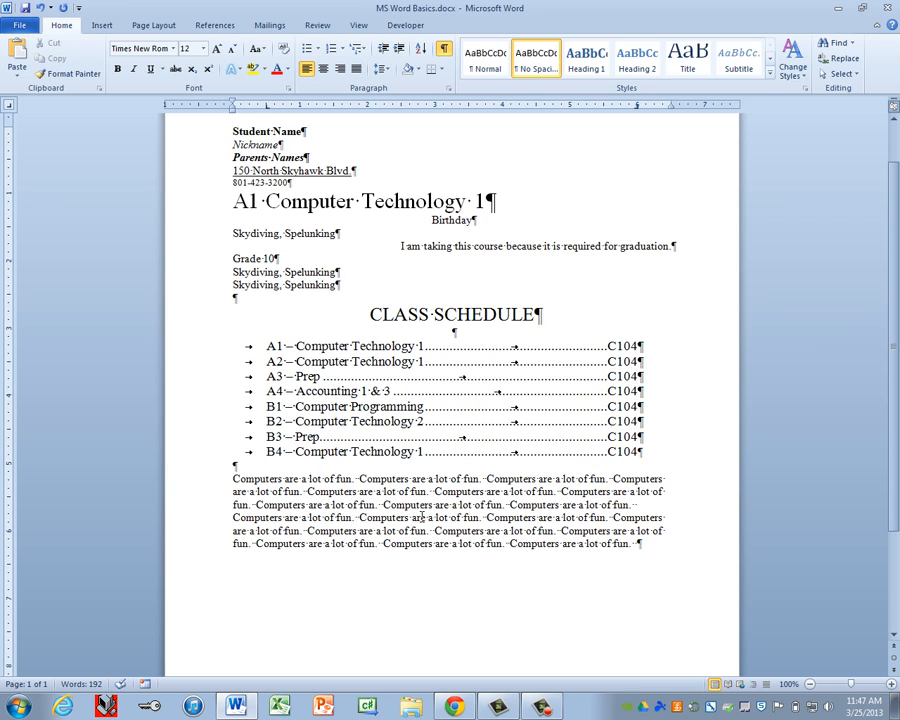
{"action": "key", "text": "ctrl+j"}
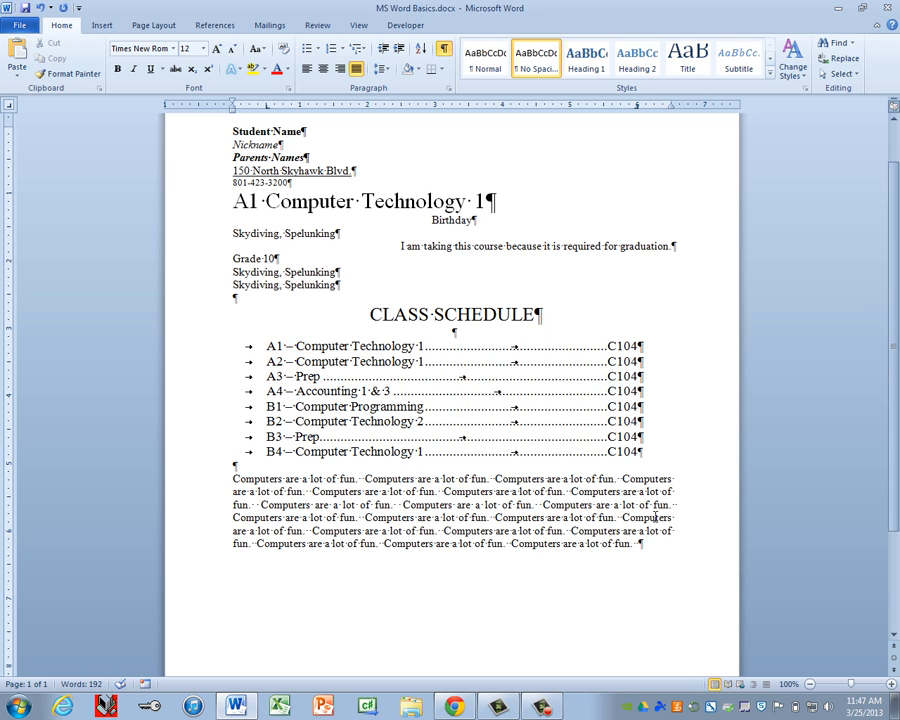
{"action": "left_click", "coordinate": [444, 52]}
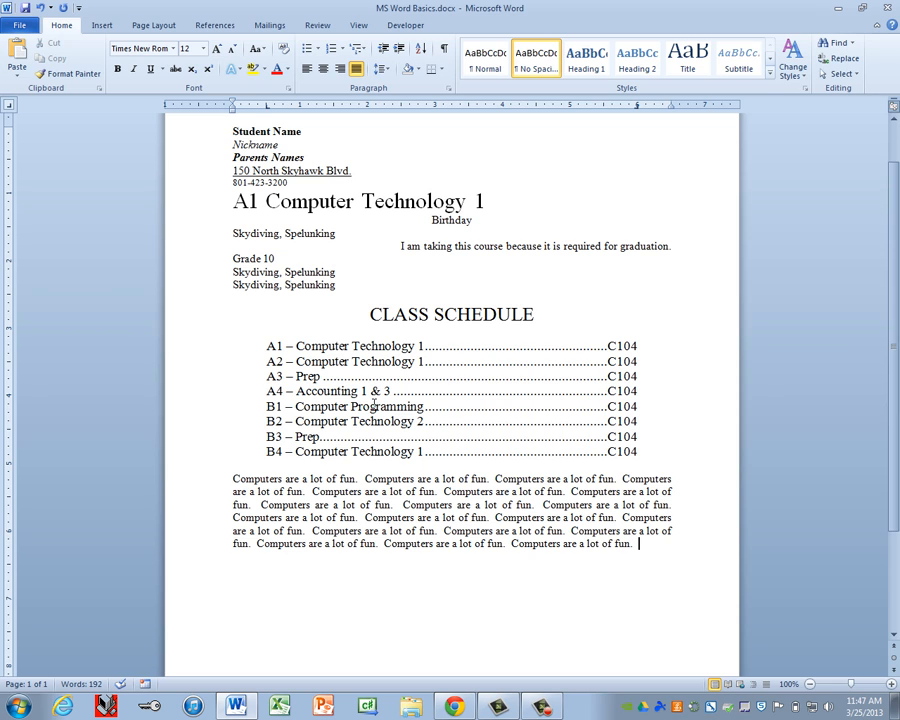
Step: Search Clip Art for 'com' and insert the computer picture below the paragraph, closing the panel
{"action": "left_click", "coordinate": [101, 25]}
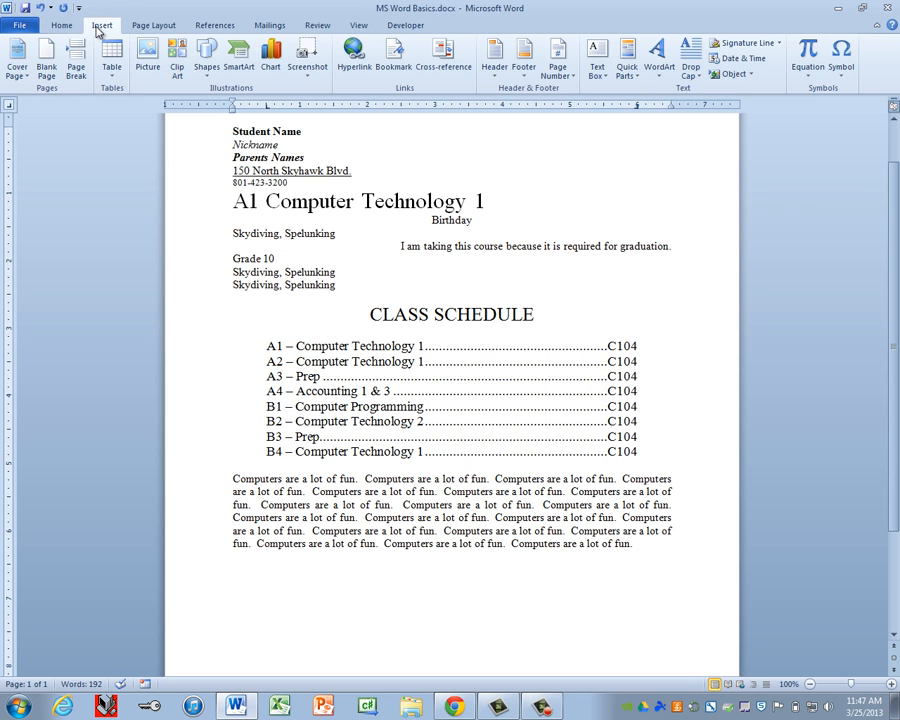
{"action": "left_click", "coordinate": [178, 68]}
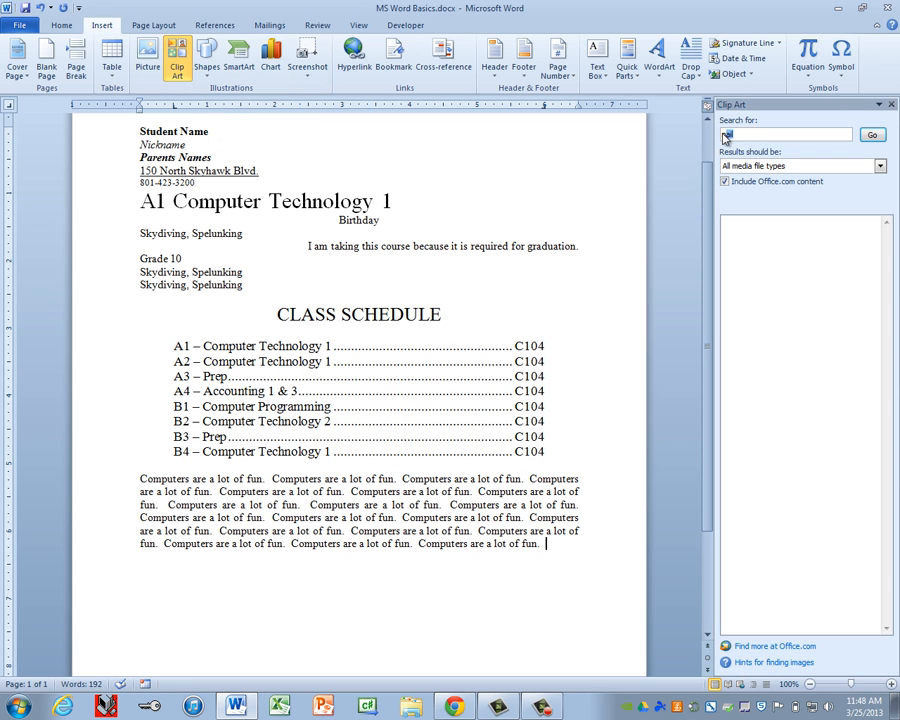
{"action": "type", "text": "computer"}
{"action": "key", "text": "Return"}
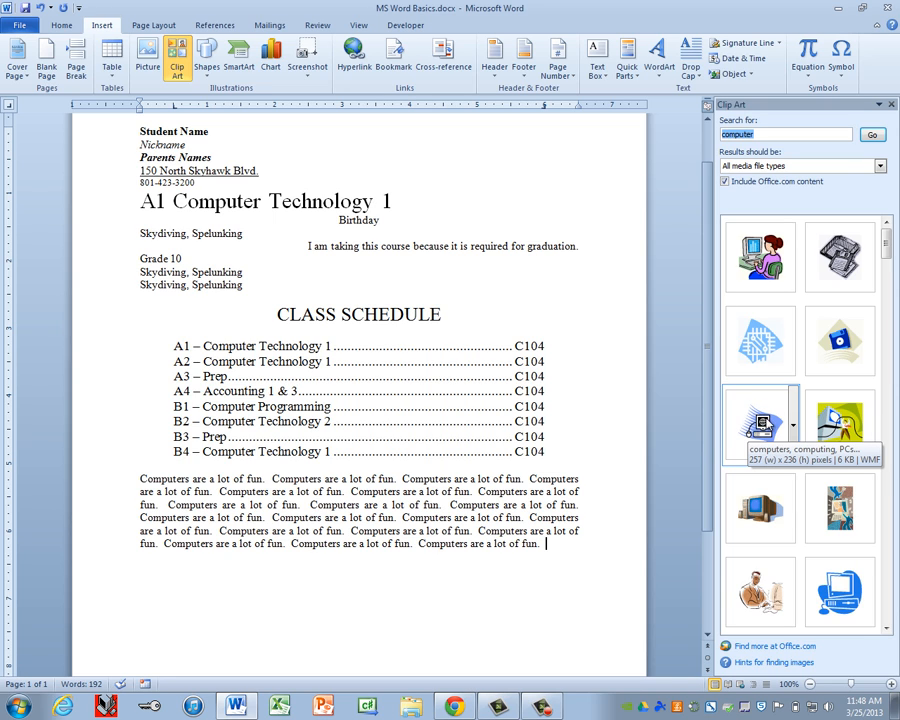
{"action": "left_click", "coordinate": [762, 425]}
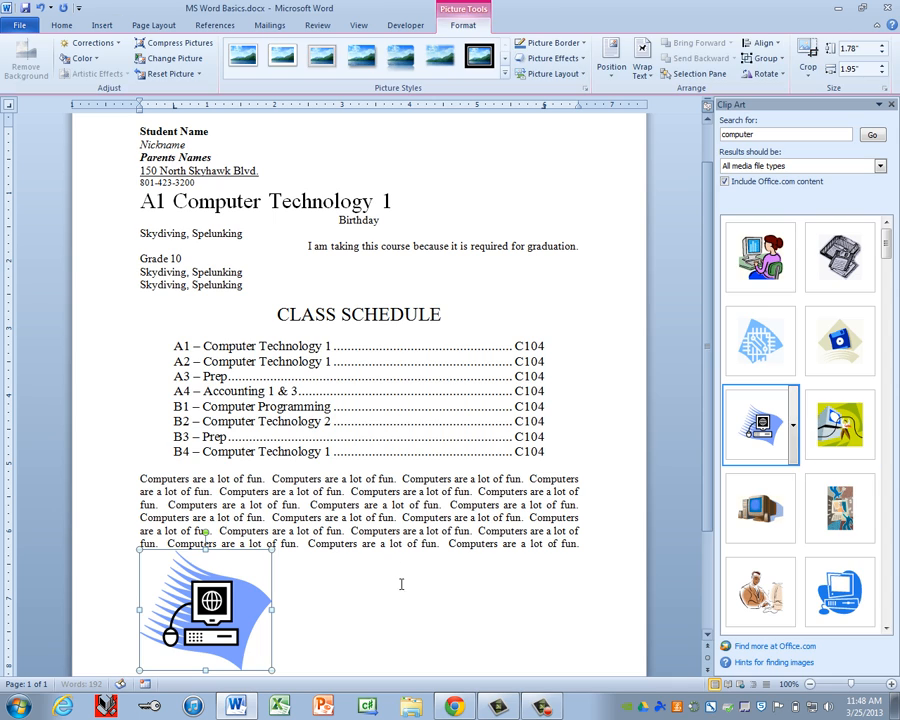
{"action": "scroll", "coordinate": [413, 590], "scroll_direction": "down", "scroll_amount": 3}
{"action": "scroll", "coordinate": [410, 590], "scroll_direction": "up", "scroll_amount": 3}
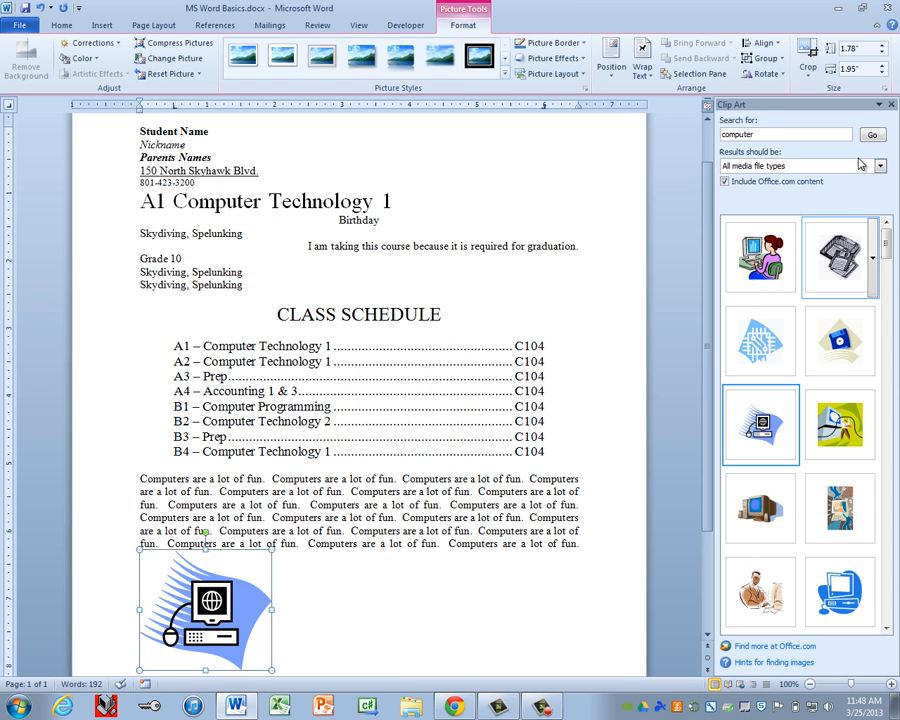
{"action": "left_click", "coordinate": [893, 105]}
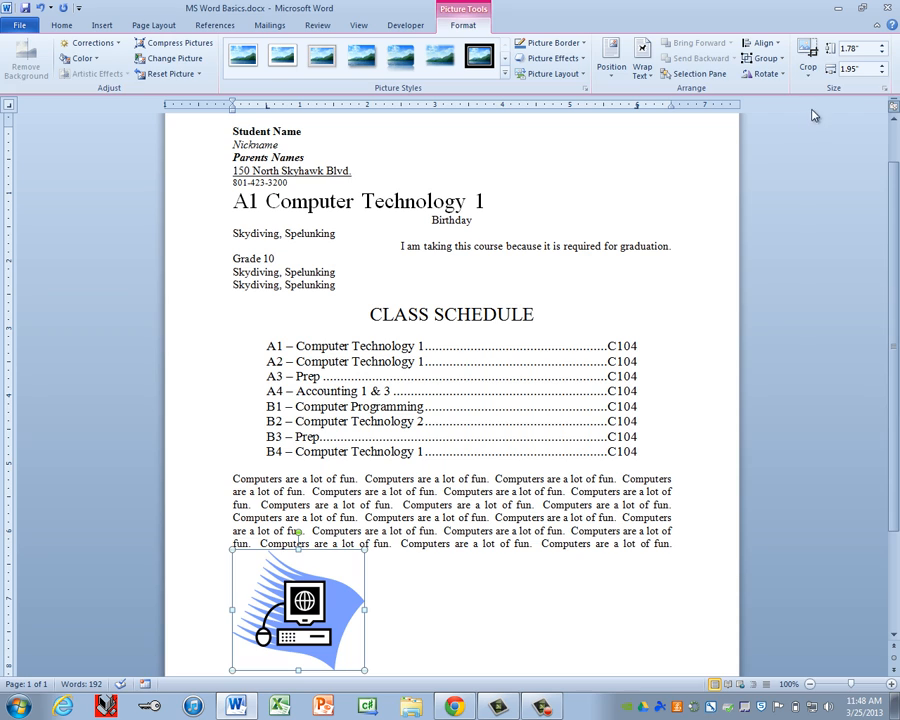
Step: Set the computer picture's height to 1 inch, making it about 1.09 inches wide
{"action": "left_click", "coordinate": [861, 48]}
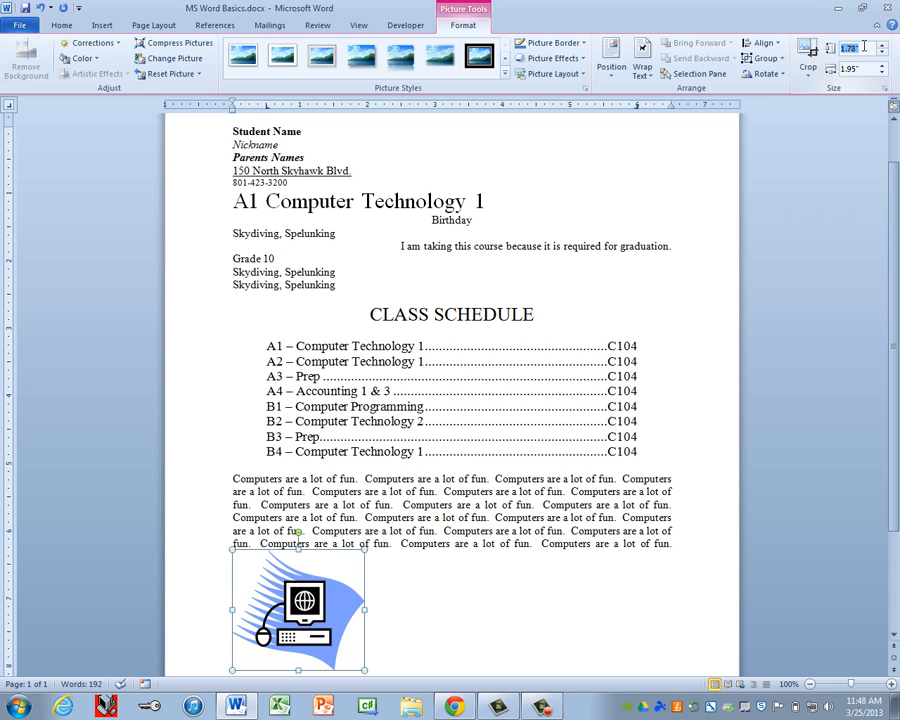
{"action": "type", "text": "1"}
{"action": "key", "text": "Return"}
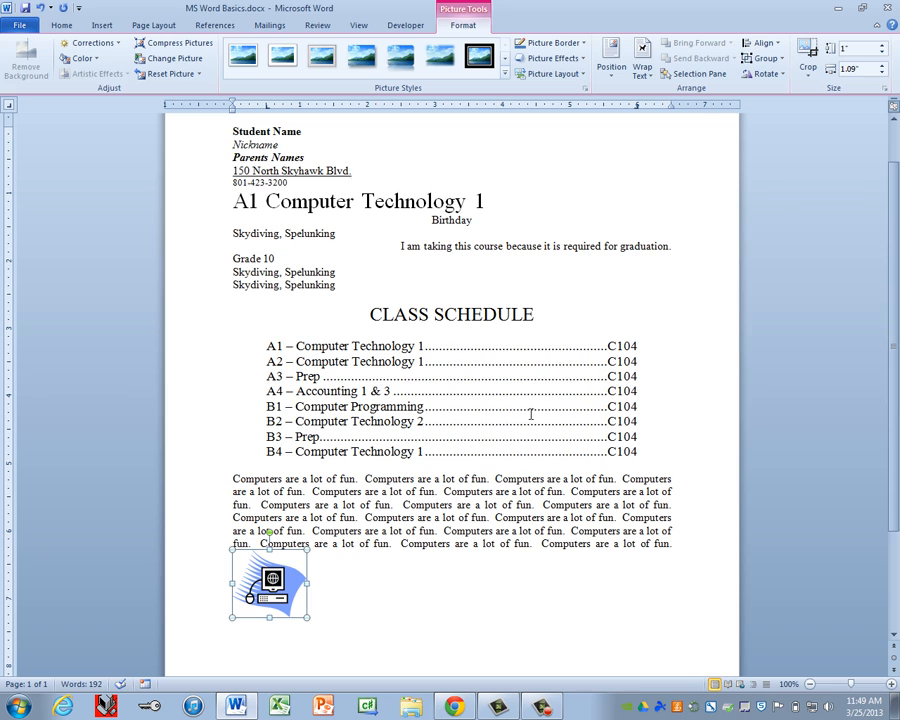
Step: Give the picture Tight text wrapping and drag it up into the fun paragraph, nudging it into place
{"action": "left_click", "coordinate": [644, 72]}
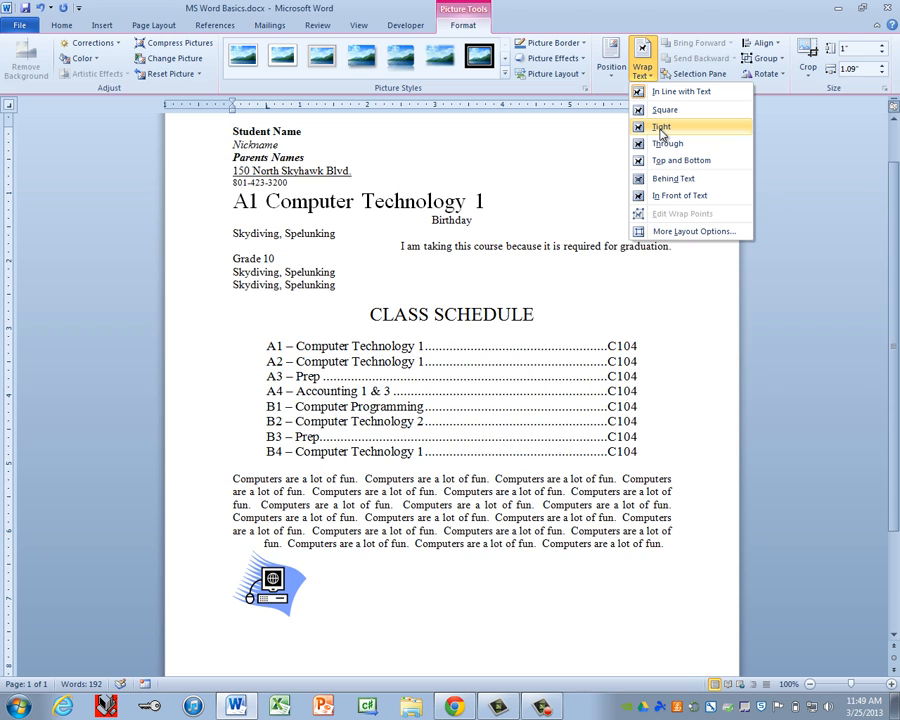
{"action": "left_click", "coordinate": [661, 129]}
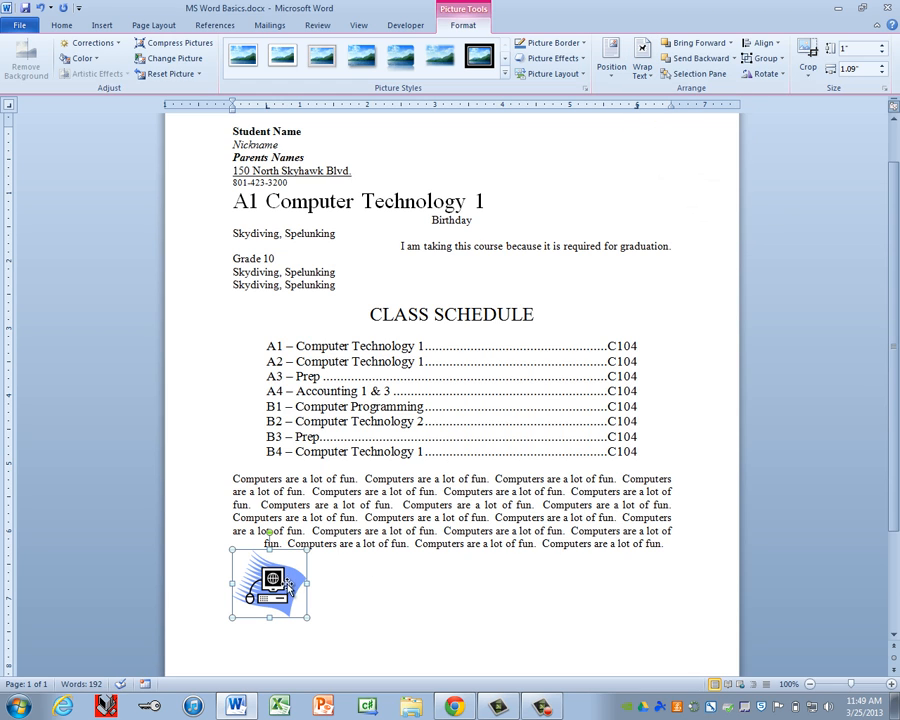
{"action": "left_click_drag", "start_coordinate": [281, 593], "coordinate": [470, 520]}
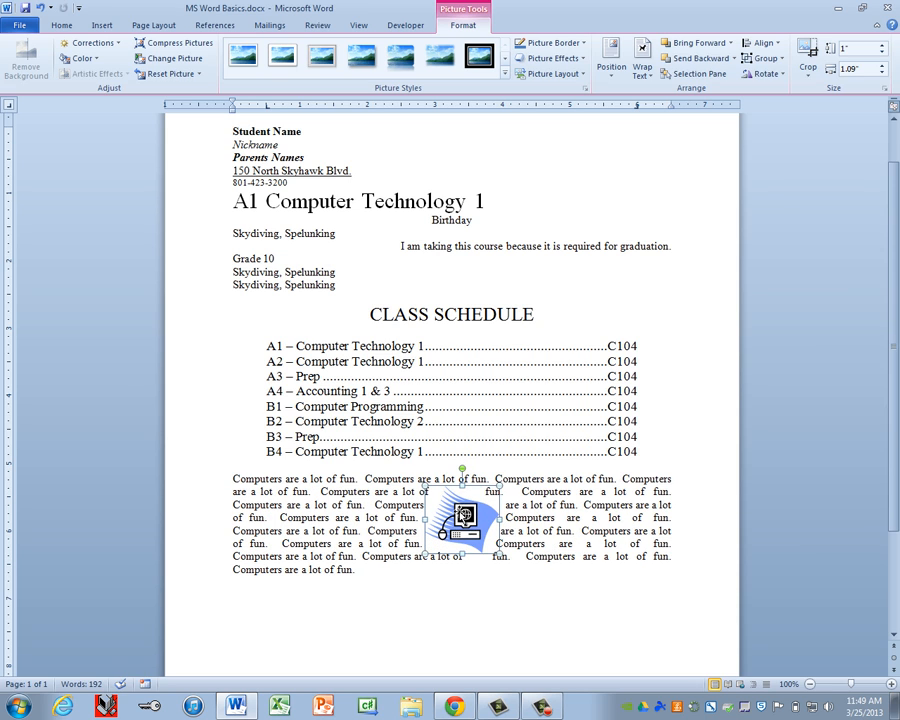
{"action": "key", "text": "Down"}
{"action": "key", "text": "Down"}
{"action": "key", "text": "Up"}
{"action": "key", "text": "Up"}
{"action": "key", "text": "Down"}
{"action": "key", "text": "Up"}
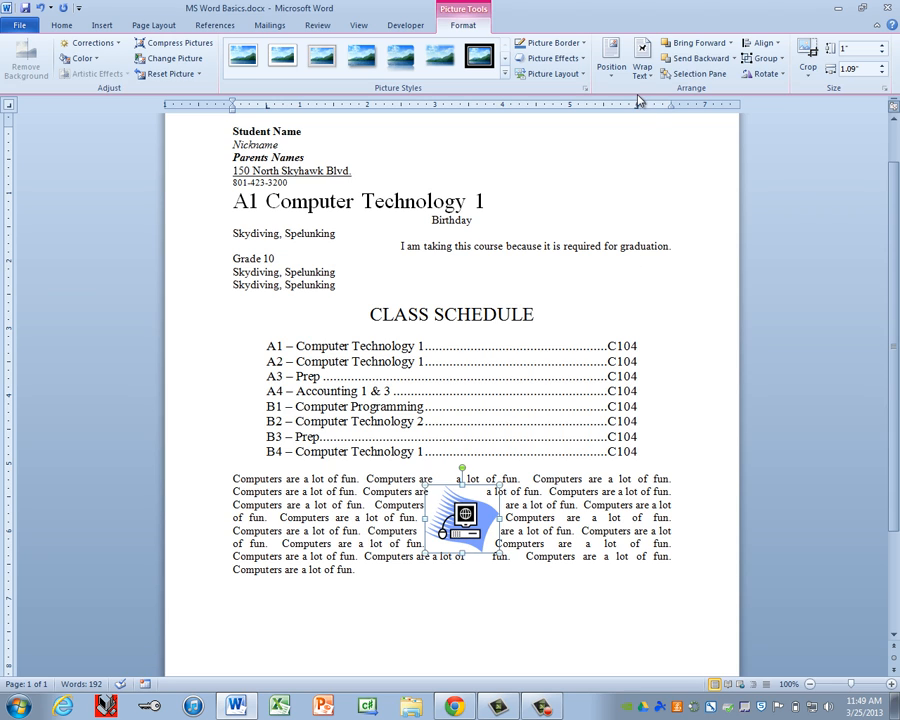
Step: Center the picture with Align Center, then add an empty line after the paragraph's last sentence
{"action": "left_click", "coordinate": [766, 45]}
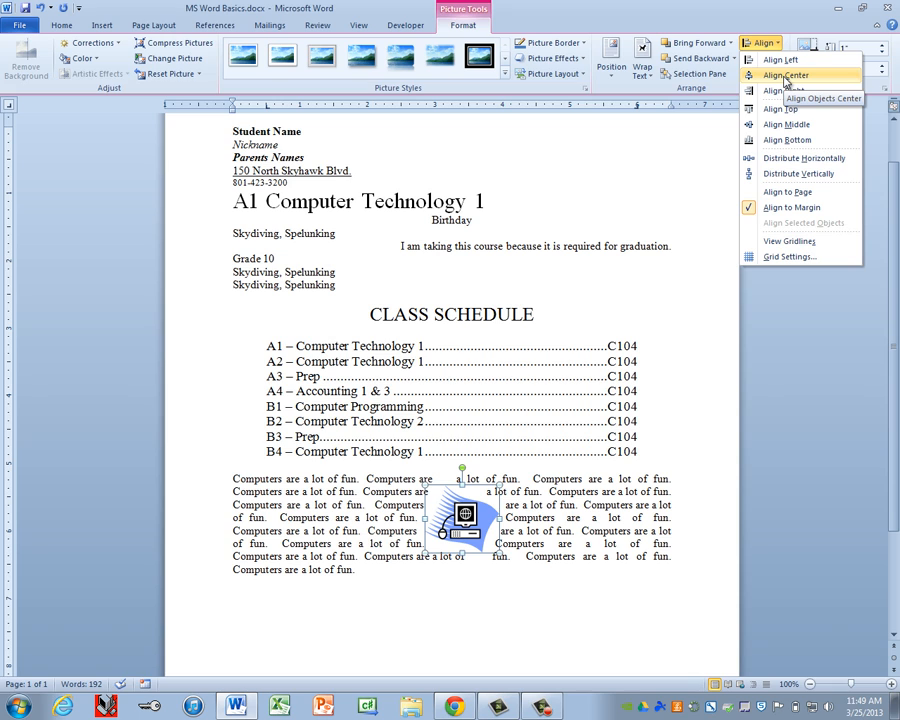
{"action": "left_click", "coordinate": [786, 77]}
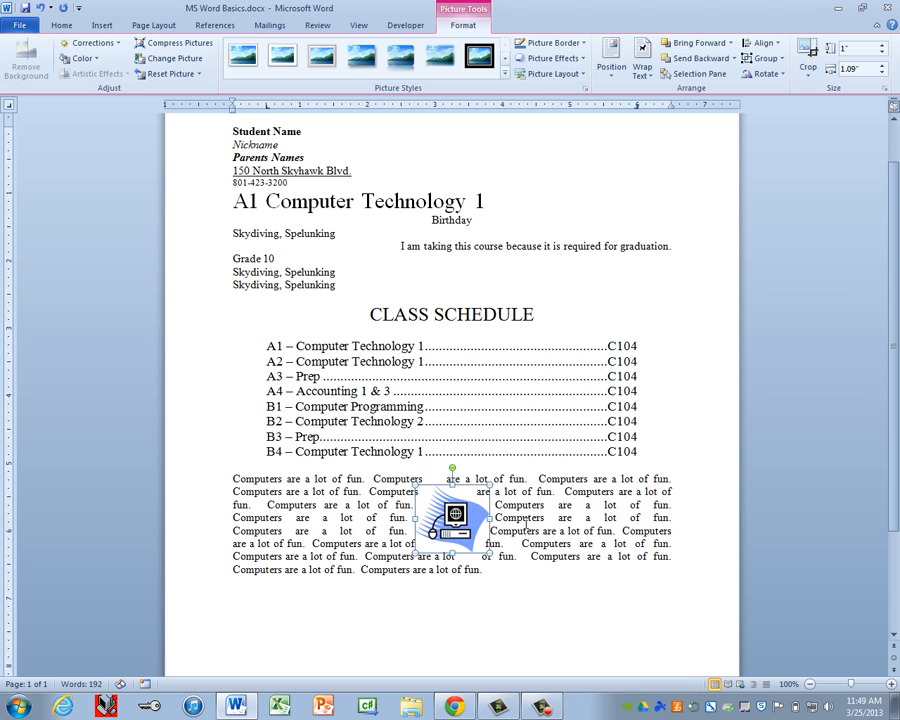
{"action": "left_click_drag", "start_coordinate": [440, 535], "coordinate": [440, 535]}
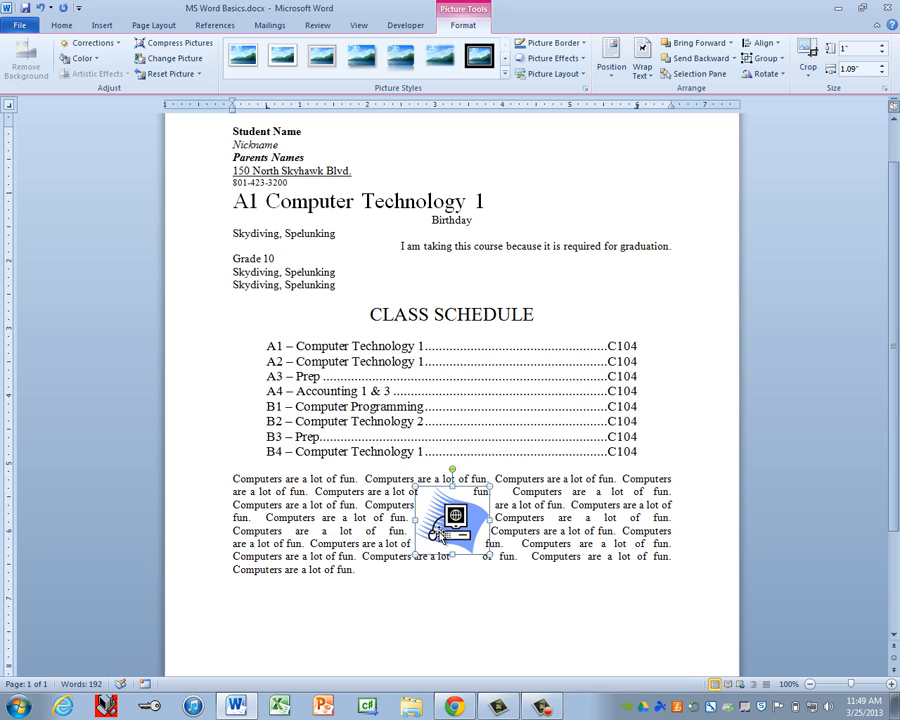
{"action": "left_click", "coordinate": [762, 43]}
{"action": "left_click", "coordinate": [786, 85]}
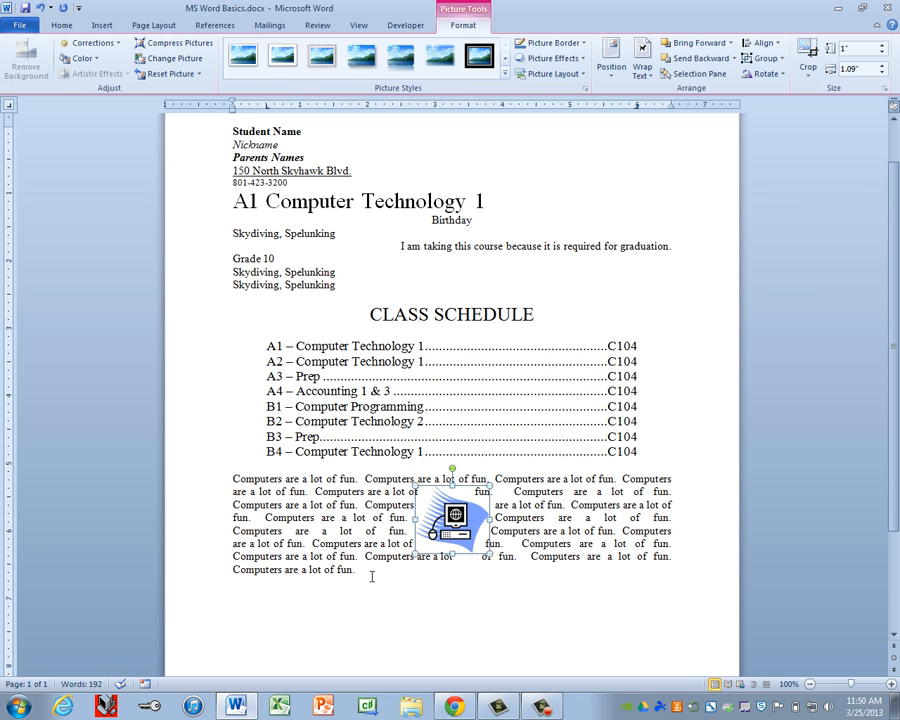
{"action": "left_click", "coordinate": [458, 588]}
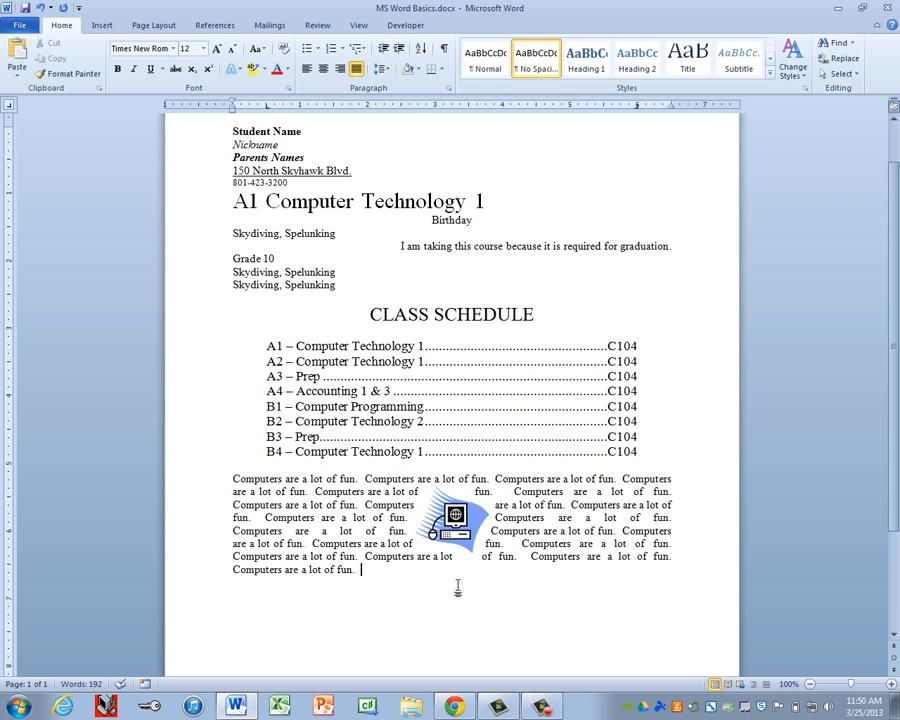
{"action": "key", "text": "Return"}
Step: Insert a one-row, two-column table headed School and City, adding a blank second row
{"action": "left_click", "coordinate": [106, 27]}
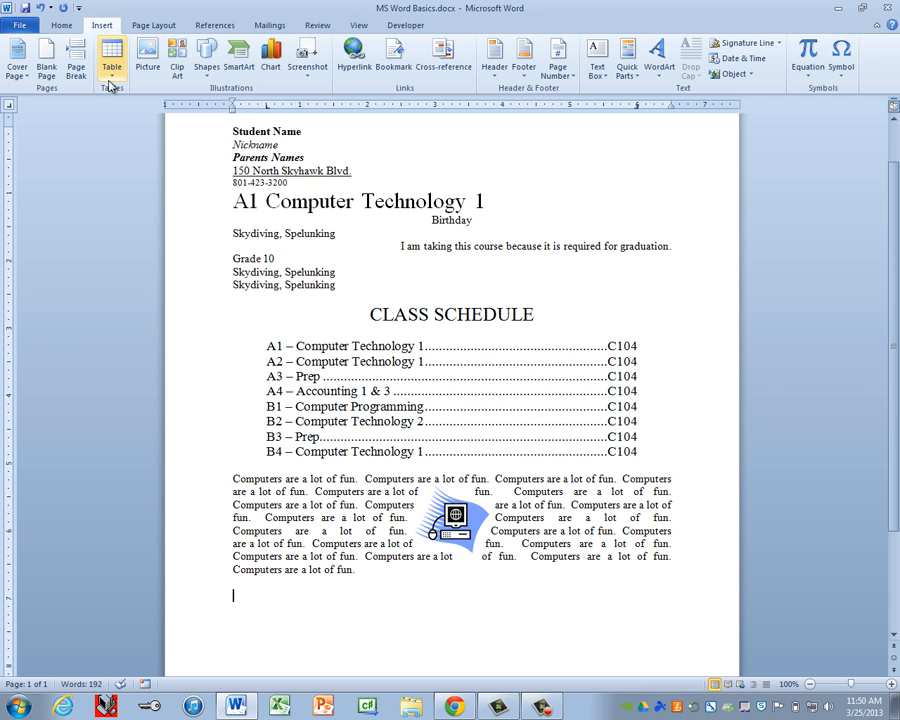
{"action": "left_click", "coordinate": [112, 74]}
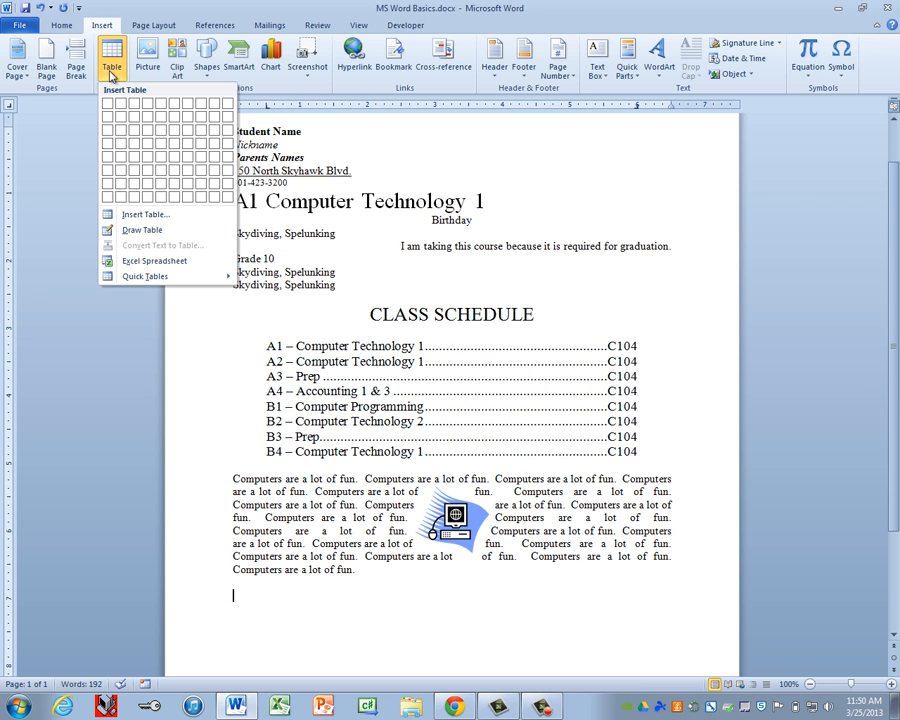
{"action": "left_click", "coordinate": [122, 103]}
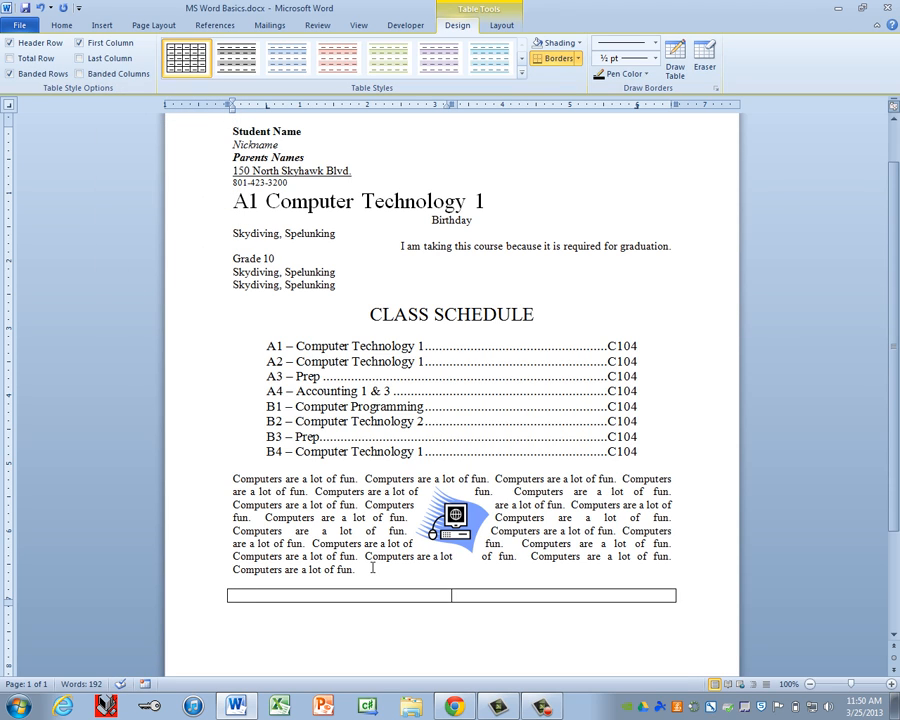
{"action": "type", "text": "School"}
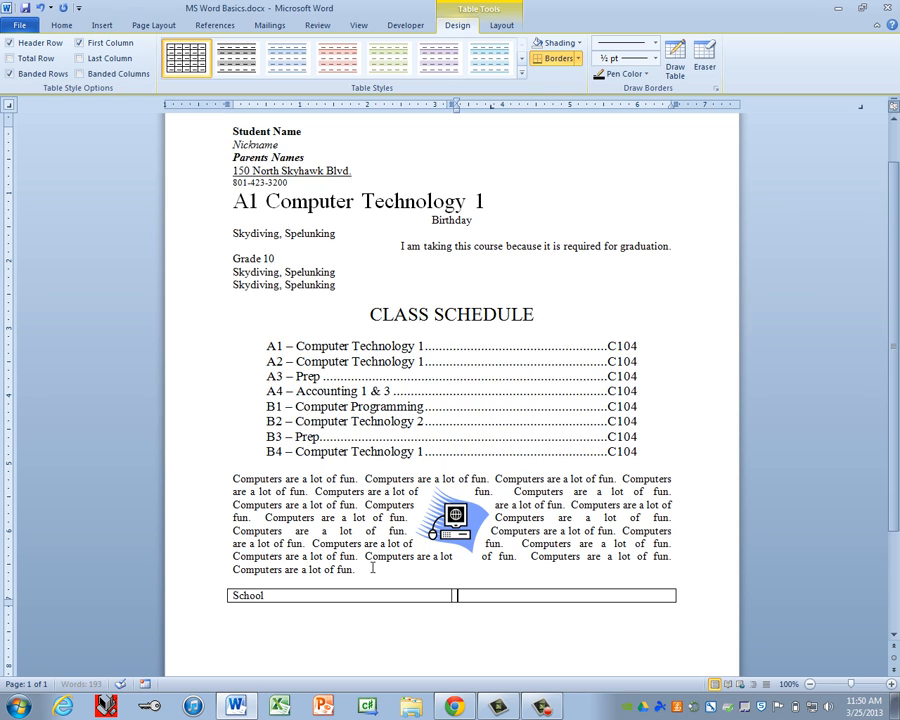
{"action": "key", "text": "Tab"}
{"action": "type", "text": "City"}
{"action": "key", "text": "Tab"}
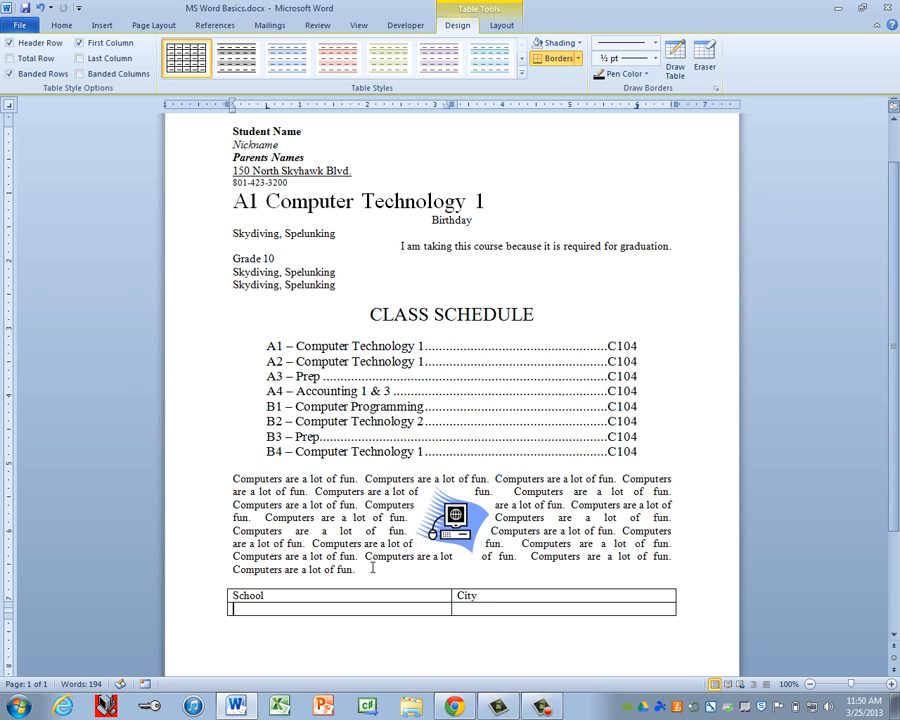
Step: Fill in Maple Mountain High and Payson High (Payson) rows, adding a fourth row
{"action": "scroll", "coordinate": [434, 596], "scroll_direction": "down", "scroll_amount": 3}
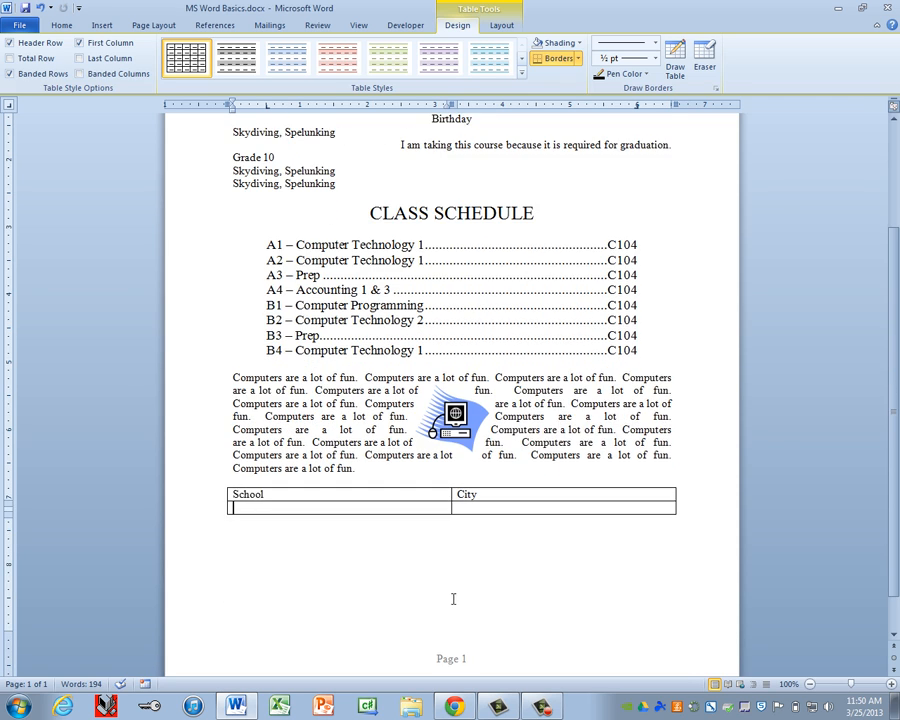
{"action": "scroll", "coordinate": [456, 598], "scroll_direction": "down", "scroll_amount": 1}
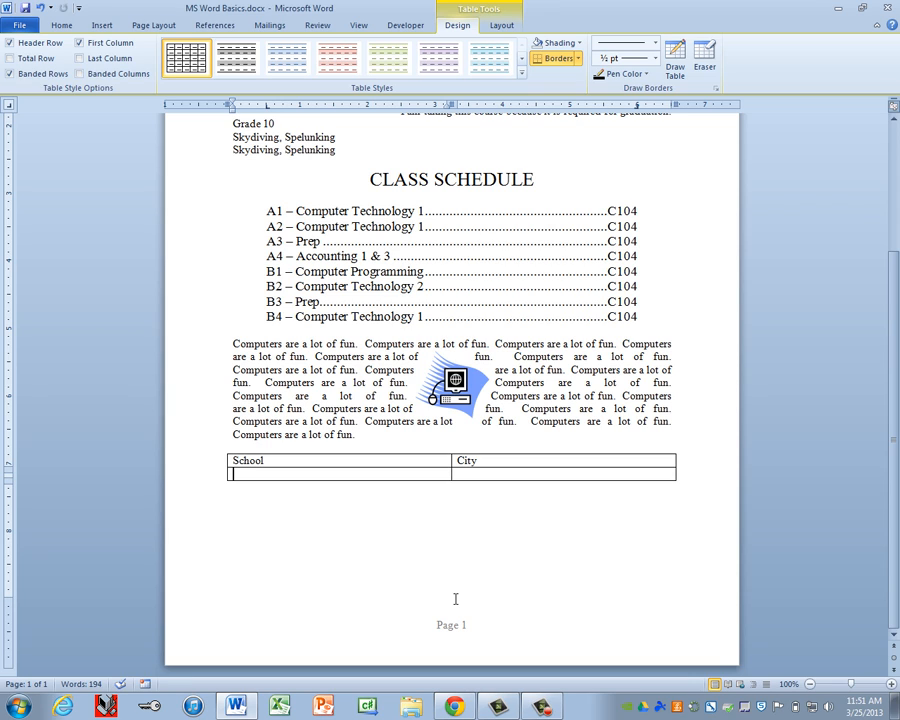
{"action": "type", "text": "Maple Mou"}
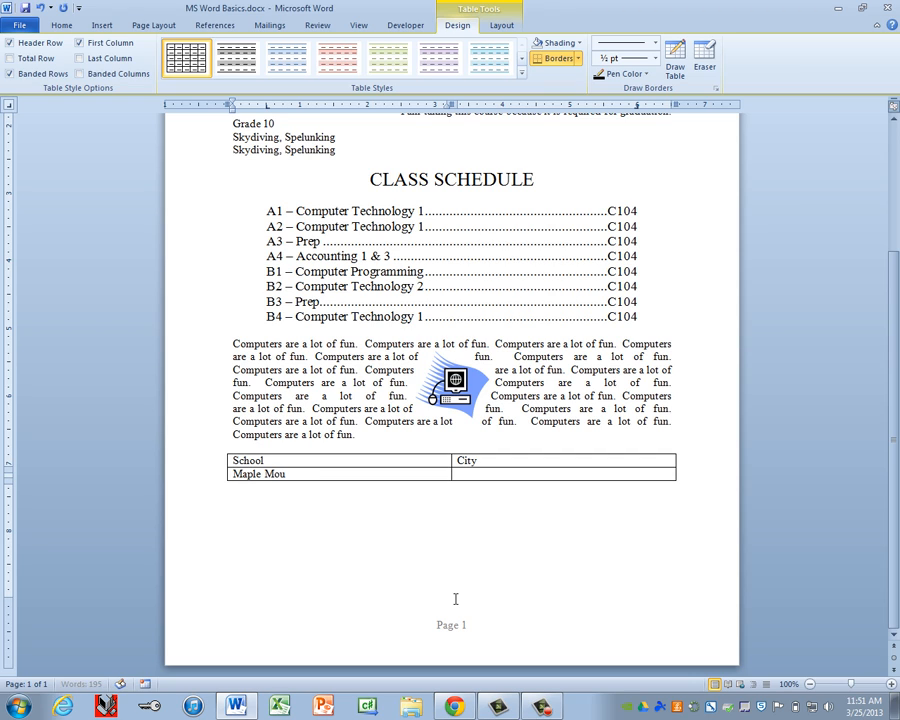
{"action": "type", "text": "ntain High"}
{"action": "key", "text": "Tab"}
{"action": "type", "text": "Spanish Fo"}
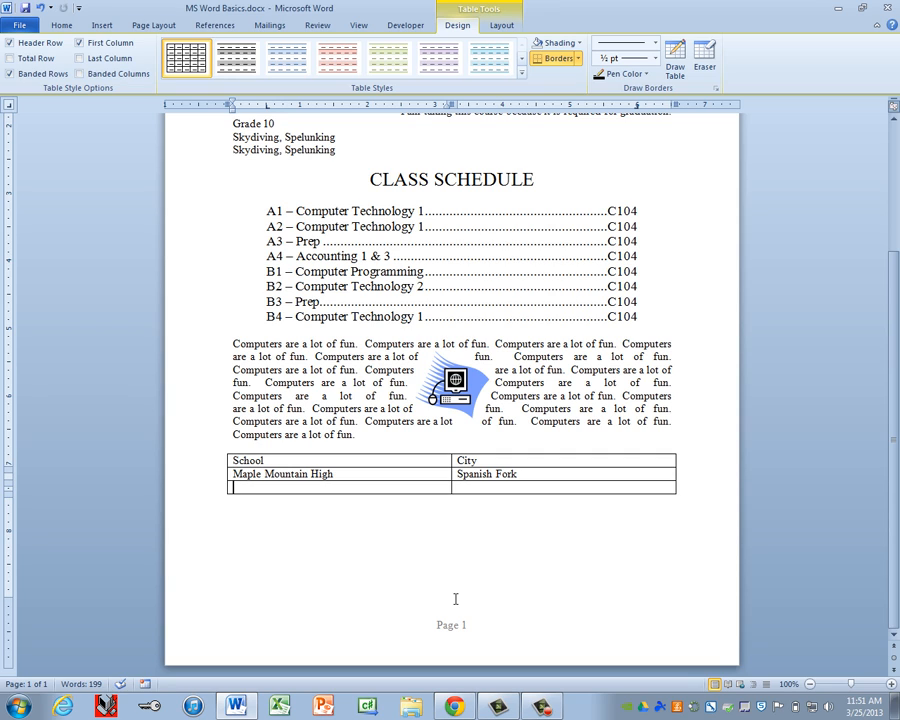
{"action": "type", "text": "Payson Hig"}
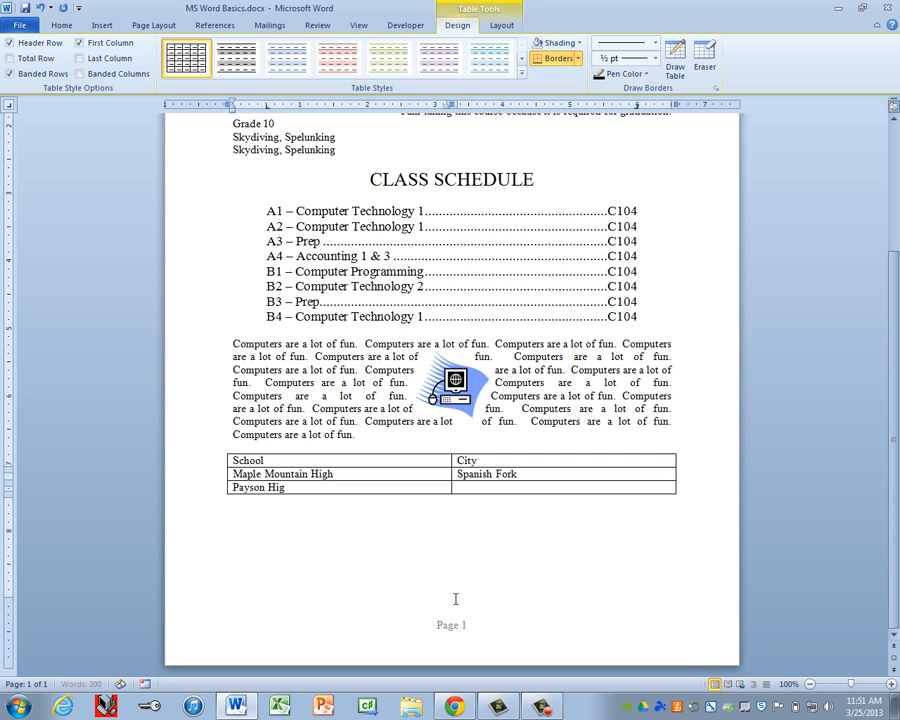
{"action": "type", "text": "h"}
{"action": "key", "text": "Tab"}
{"action": "type", "text": "Payson"}
{"action": "key", "text": "Return"}
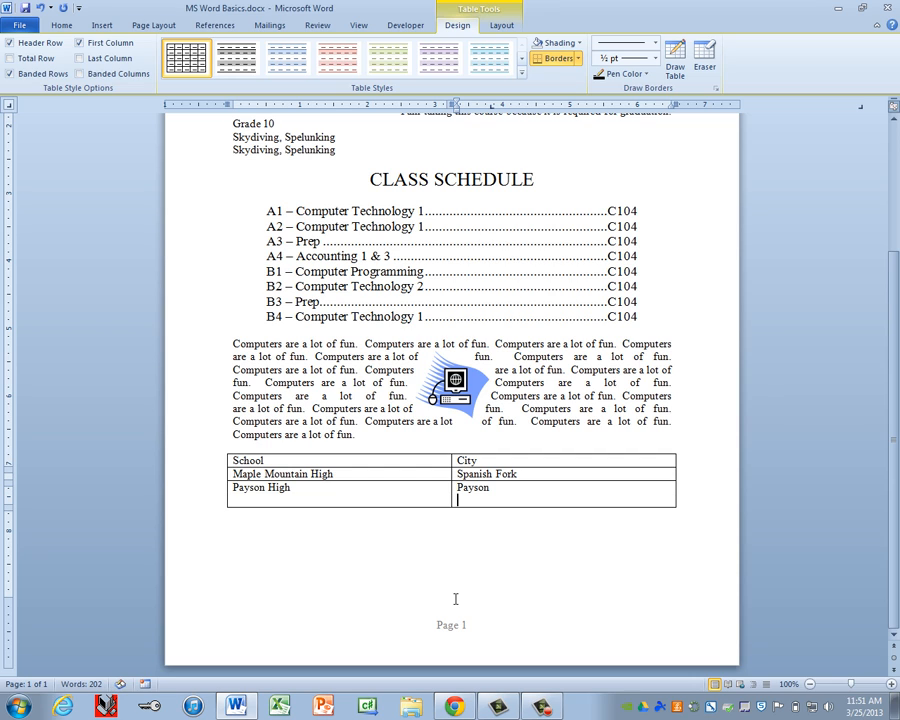
{"action": "key", "text": "BackSpace"}
{"action": "key", "text": "Tab"}
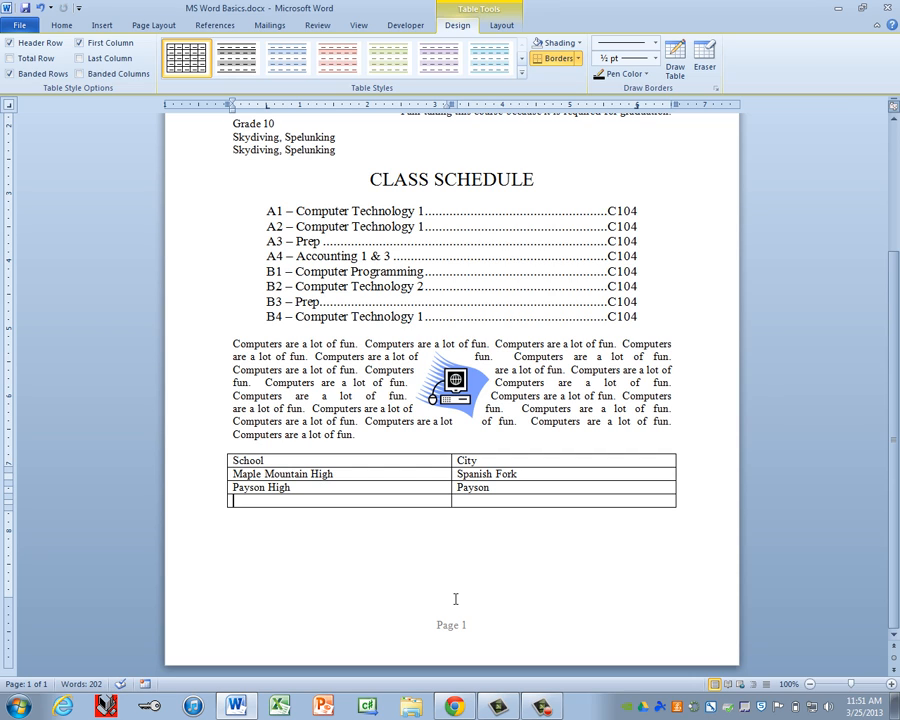
Step: Add rows for Salem Hills High (Salem), Spanish Fork High (Spanish Fork) and Springville High (Springville)
{"action": "type", "text": "Salem Hill"}
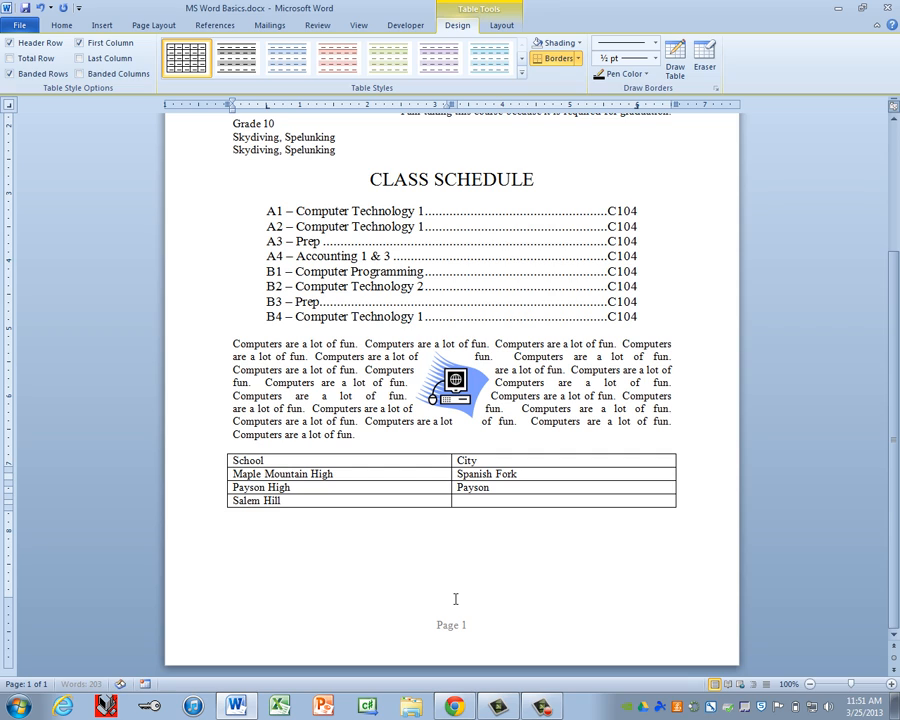
{"action": "type", "text": "s High"}
{"action": "key", "text": "Tab"}
{"action": "type", "text": "Salem"}
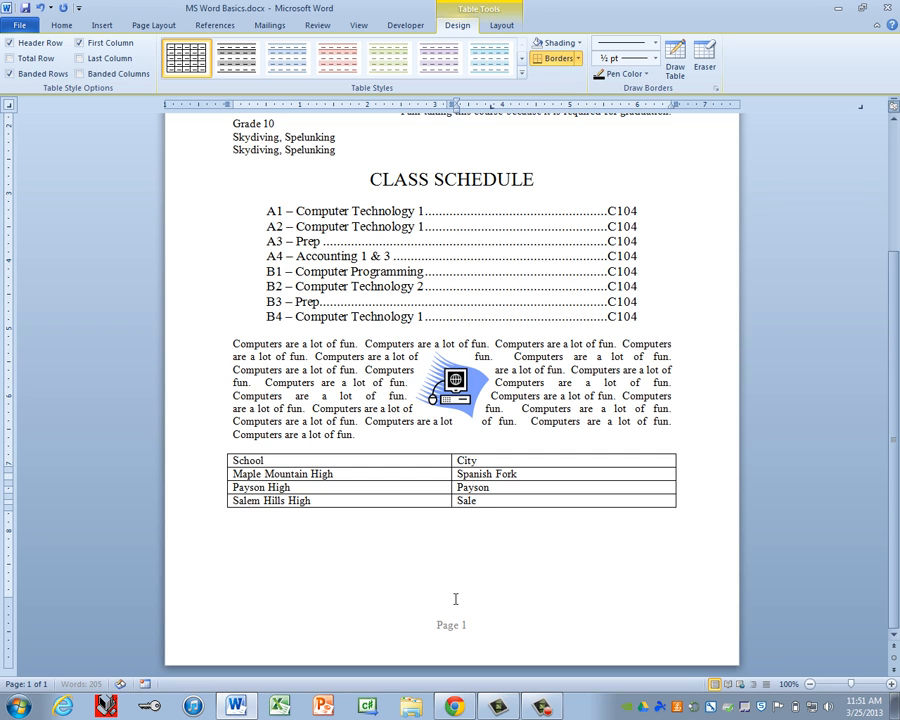
{"action": "key", "text": "Tab"}
{"action": "type", "text": "Span"}
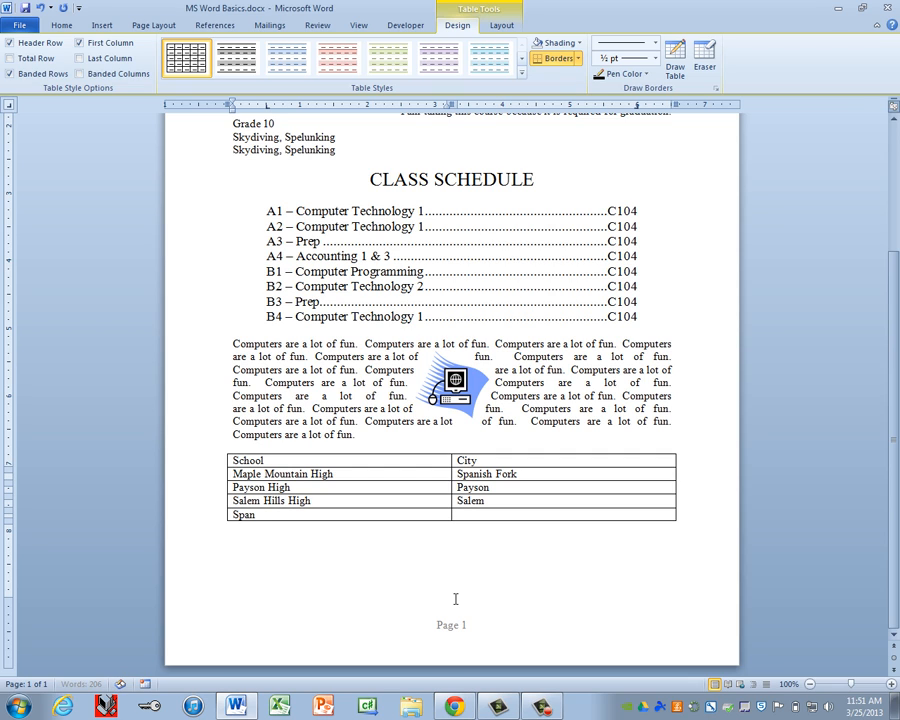
{"action": "type", "text": "ish Fork High"}
{"action": "key", "text": "Tab"}
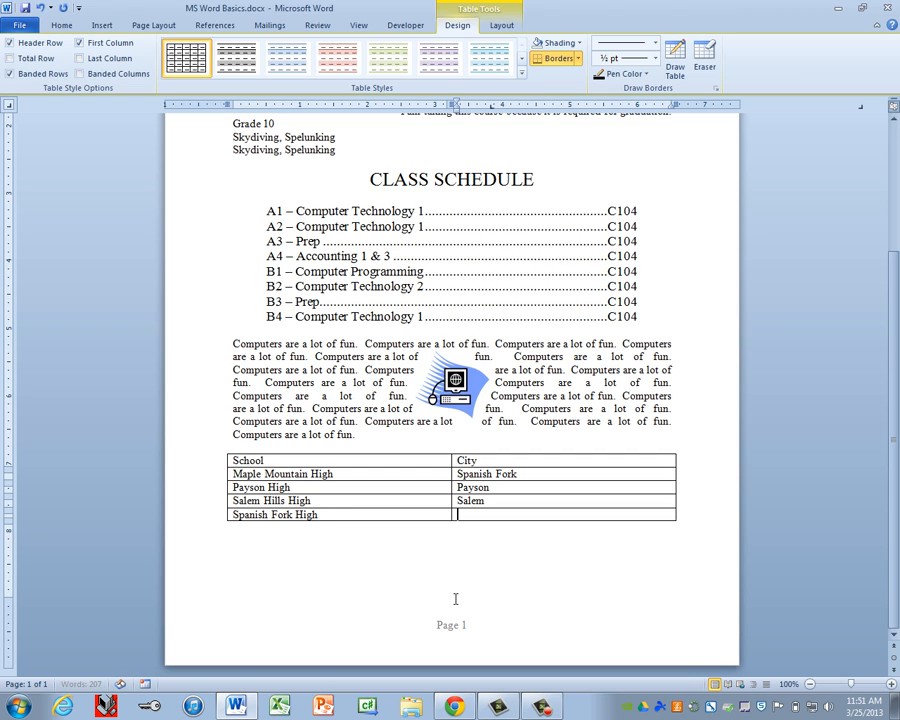
{"action": "type", "text": "Spanish Fork"}
{"action": "key", "text": "Tab"}
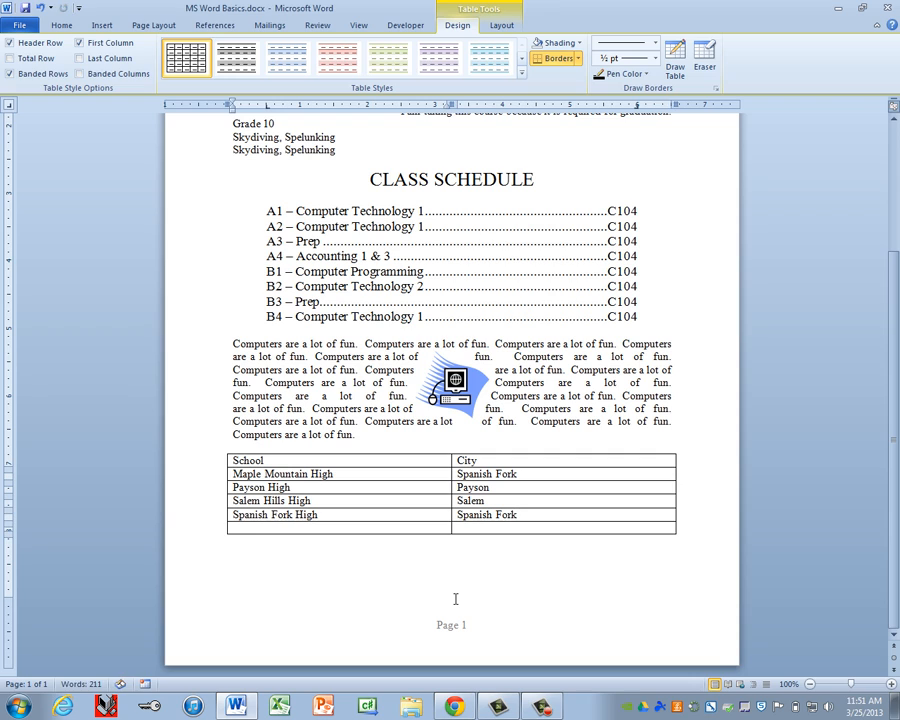
{"action": "type", "text": "Springville High"}
{"action": "key", "text": "Tab"}
{"action": "type", "text": "Spri"}
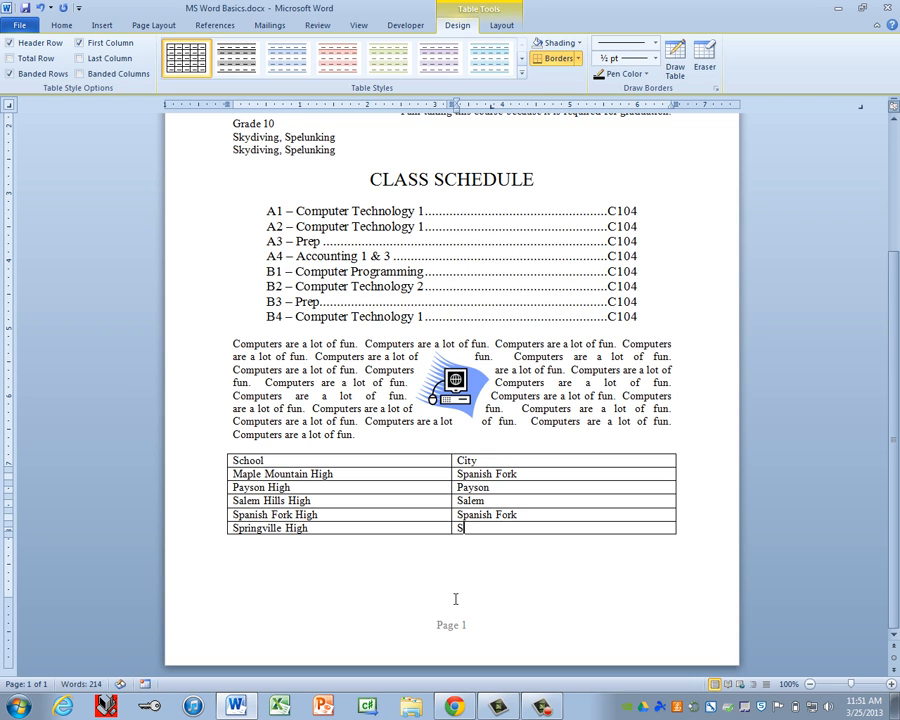
{"action": "type", "text": "ngville"}
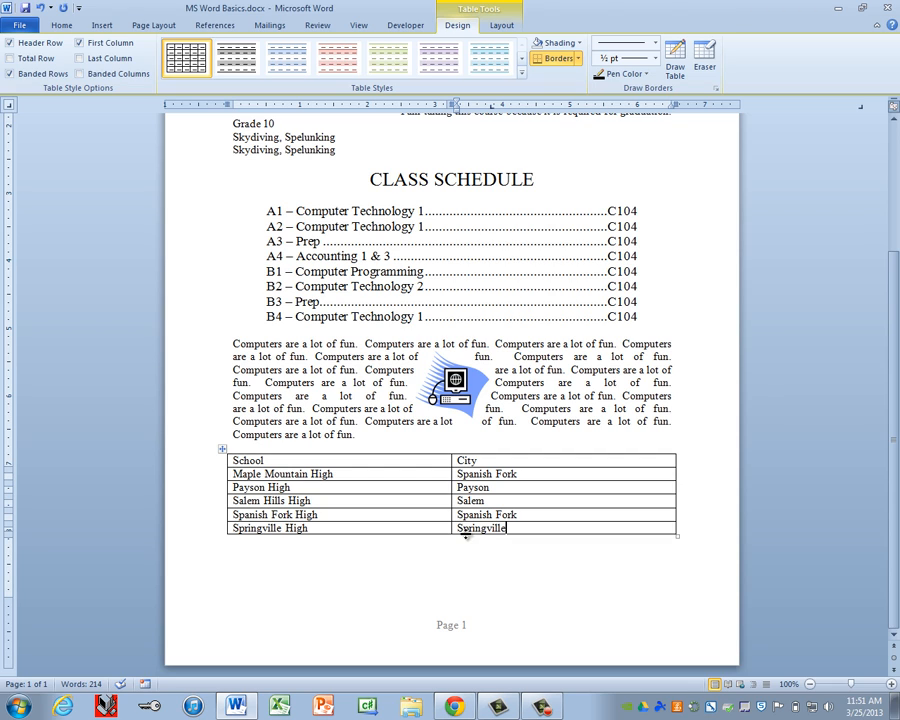
Step: Make the School and City header row bold and centred, then deselect it
{"action": "left_click", "coordinate": [200, 463]}
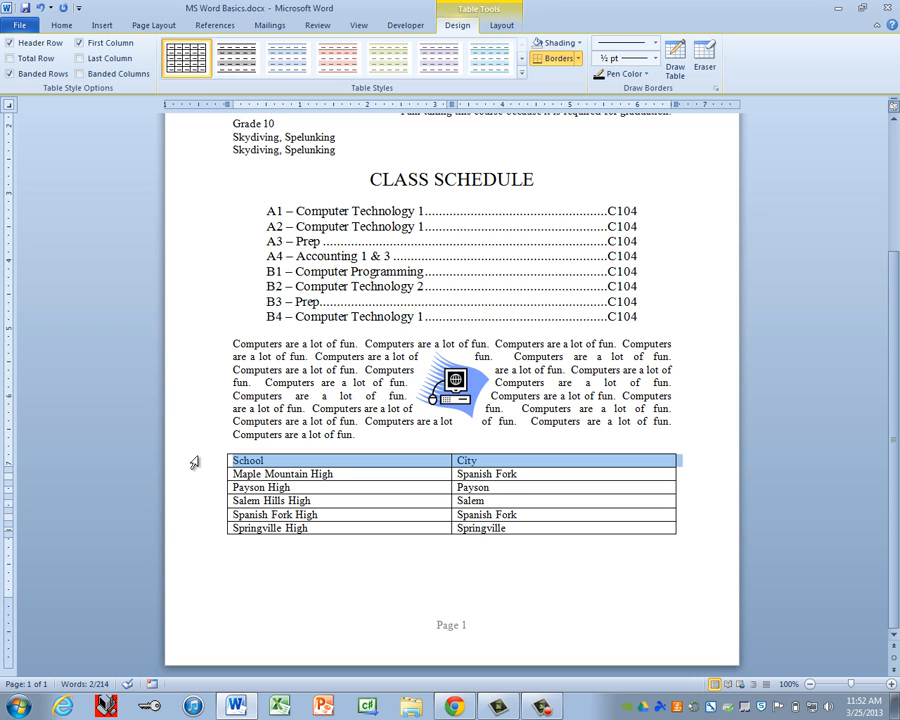
{"action": "key", "text": "ctrl+b"}
{"action": "key", "text": "ctrl+e"}
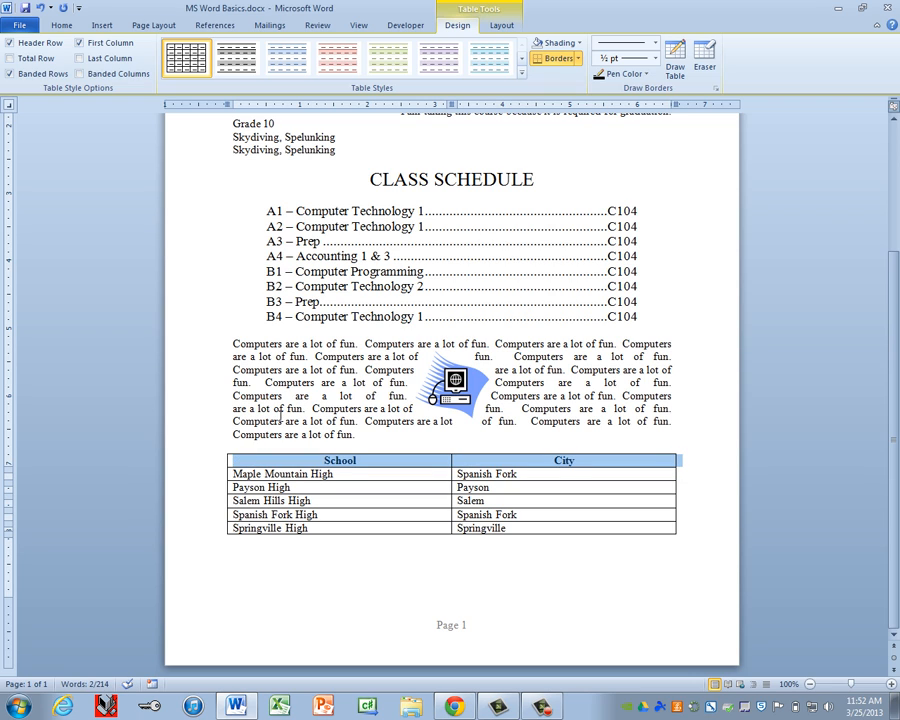
{"action": "left_click", "coordinate": [350, 486]}
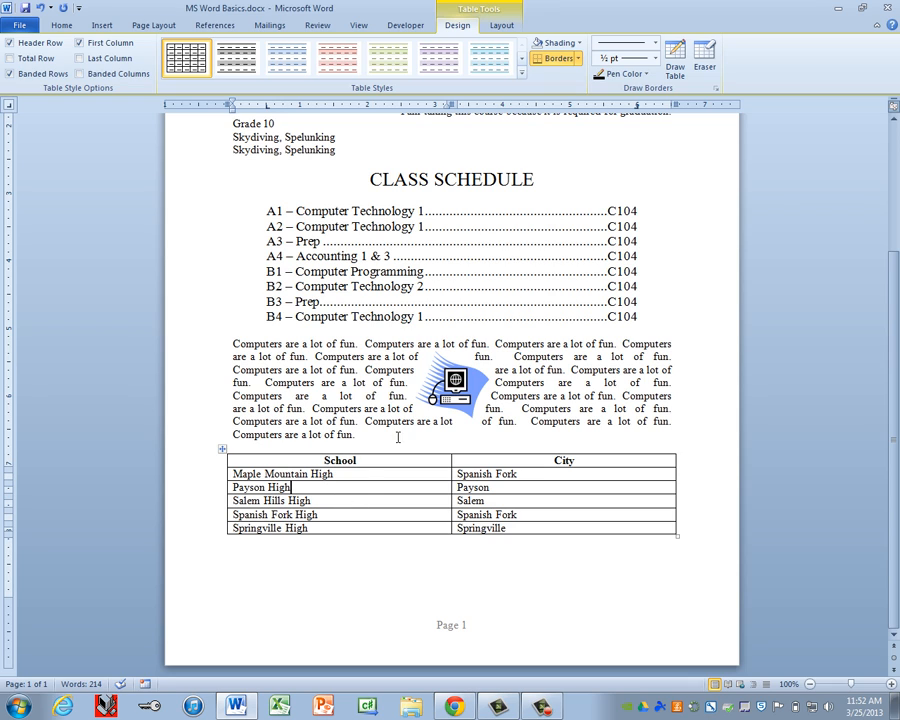
Step: Apply AutoFit Contents to the school table from the Table Tools Layout tab
{"action": "left_click", "coordinate": [499, 27]}
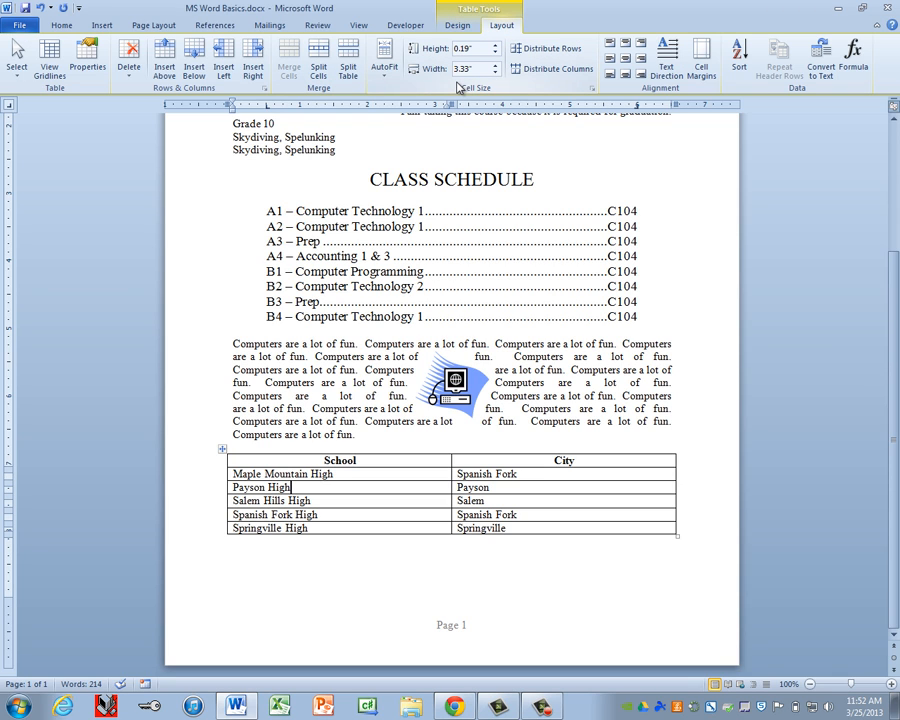
{"action": "left_click", "coordinate": [386, 74]}
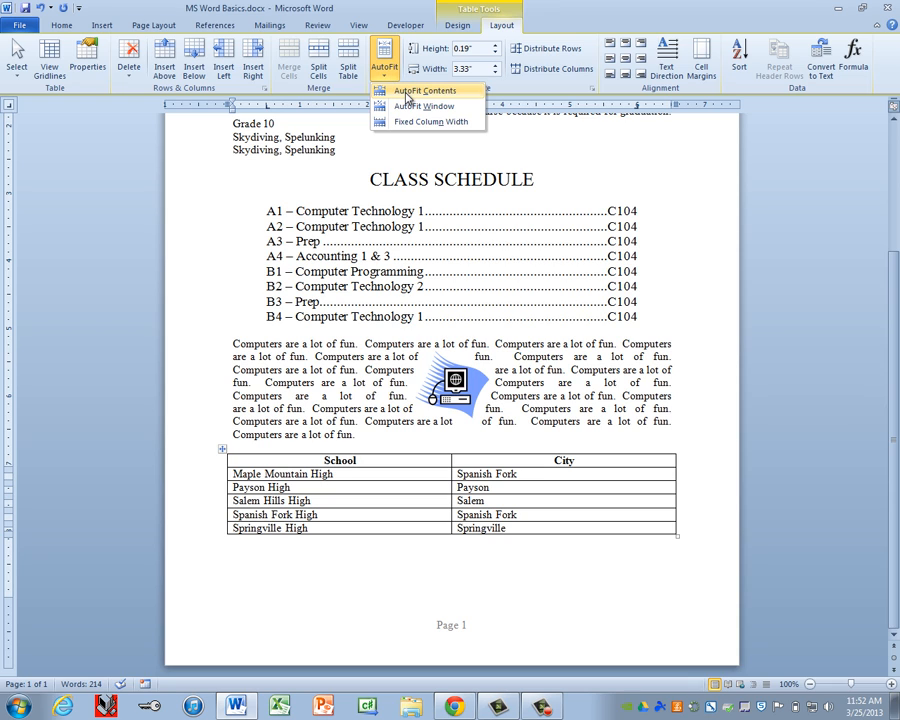
{"action": "left_click", "coordinate": [407, 95]}
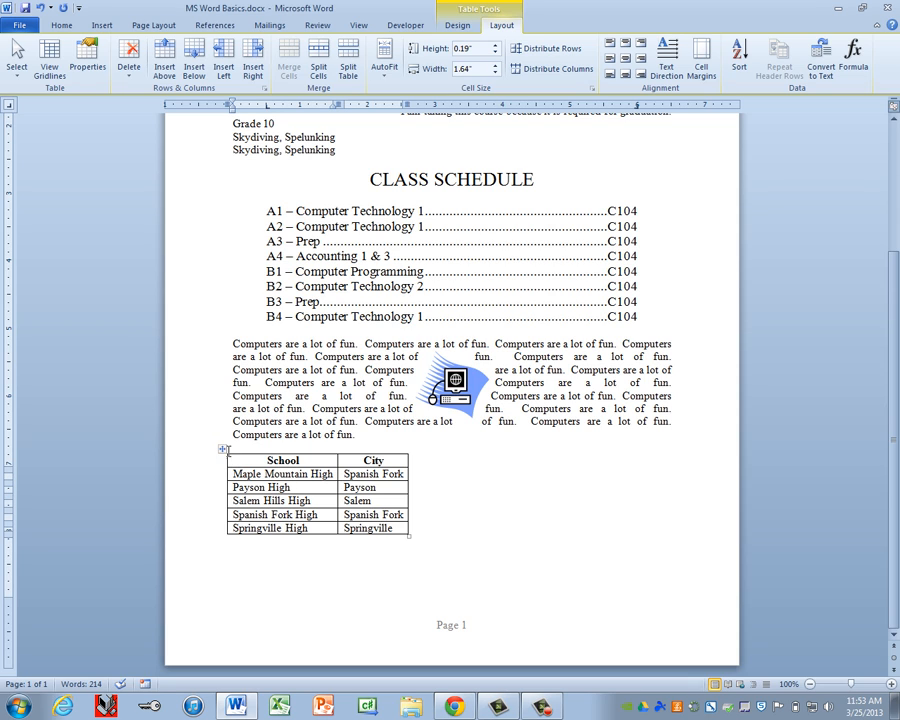
Step: Select the whole school table and centre it on the page with Ctrl+E
{"action": "left_click", "coordinate": [222, 451]}
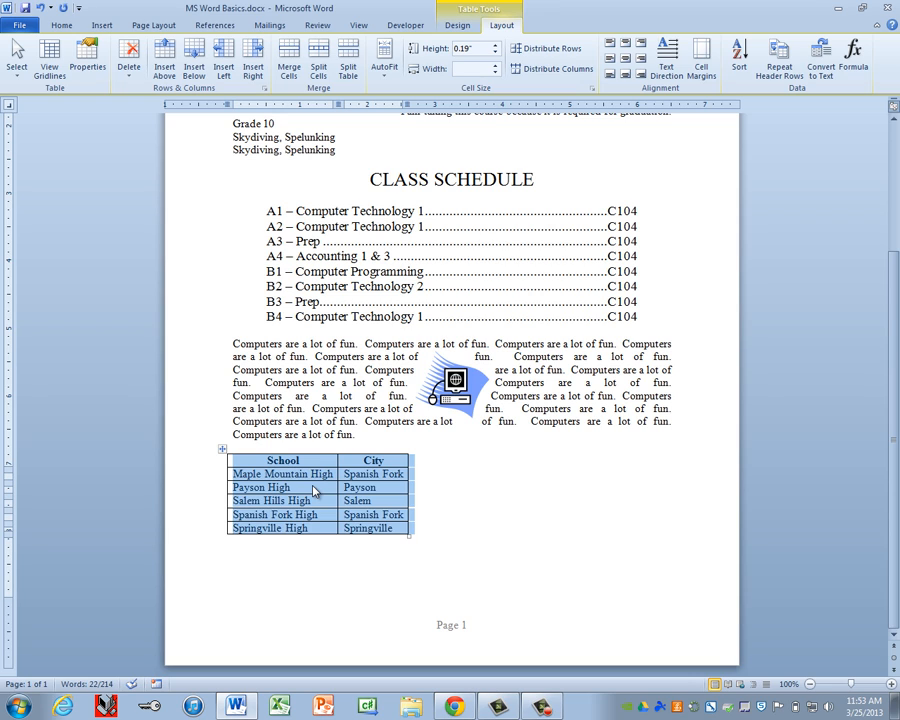
{"action": "key", "text": "ctrl+e"}
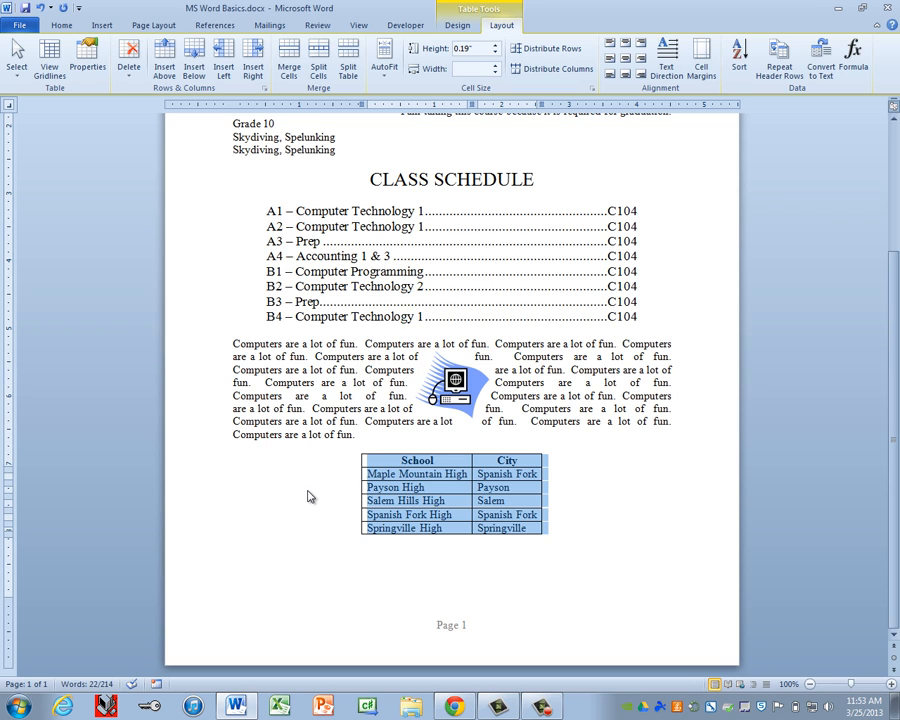
{"action": "left_click", "coordinate": [388, 500]}
{"action": "scroll", "coordinate": [453, 515], "scroll_direction": "up", "scroll_amount": 5}
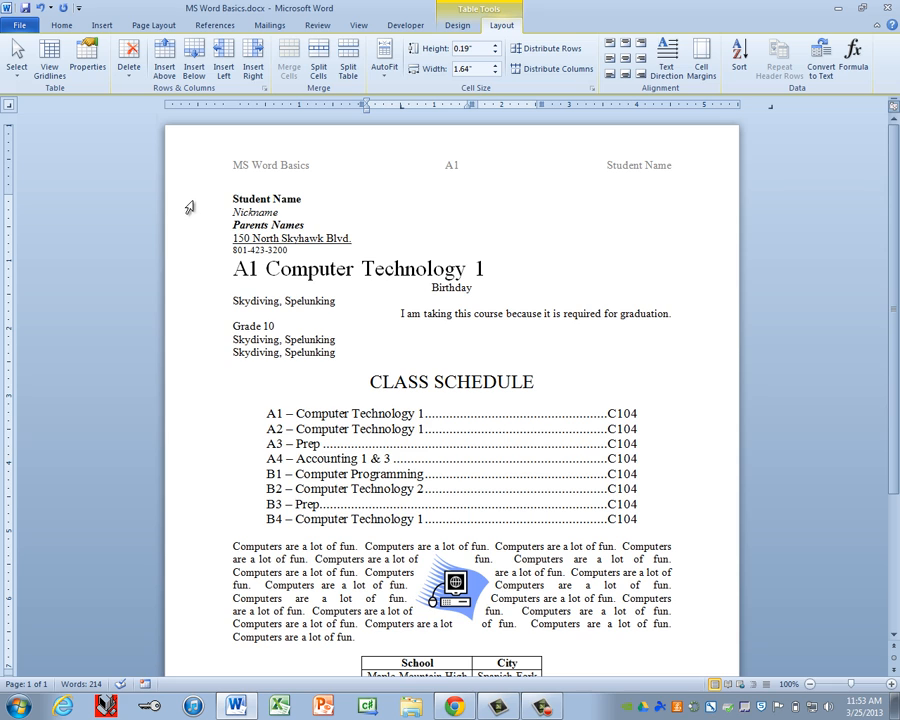
Step: Select the header lines from Student Name down and apply 1. 2. 3. numbering
{"action": "left_click_drag", "start_coordinate": [189, 207], "coordinate": [195, 362]}
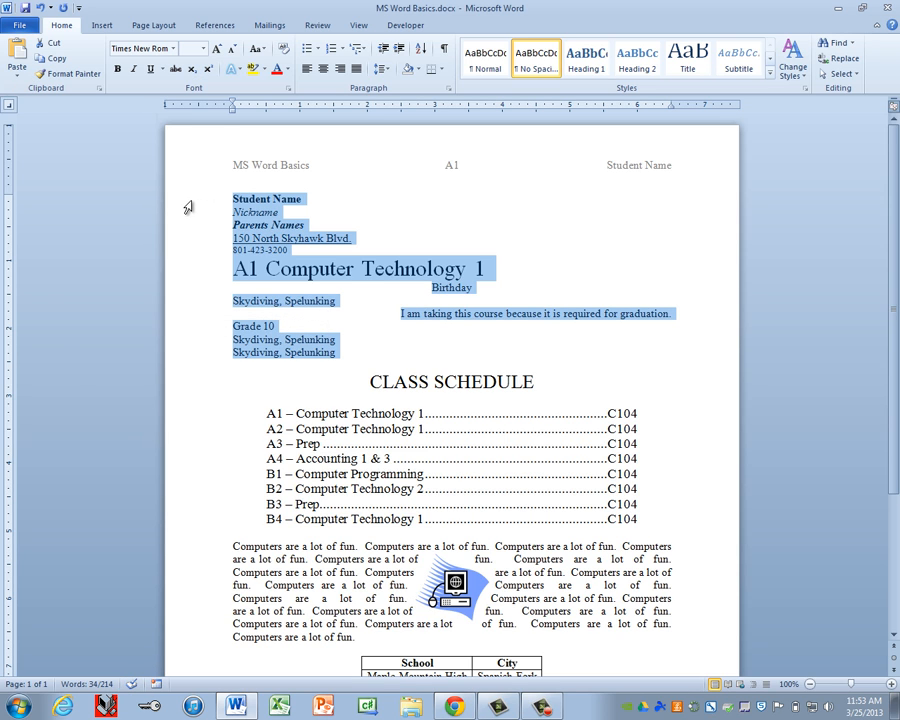
{"action": "left_click_drag", "start_coordinate": [185, 205], "coordinate": [193, 359]}
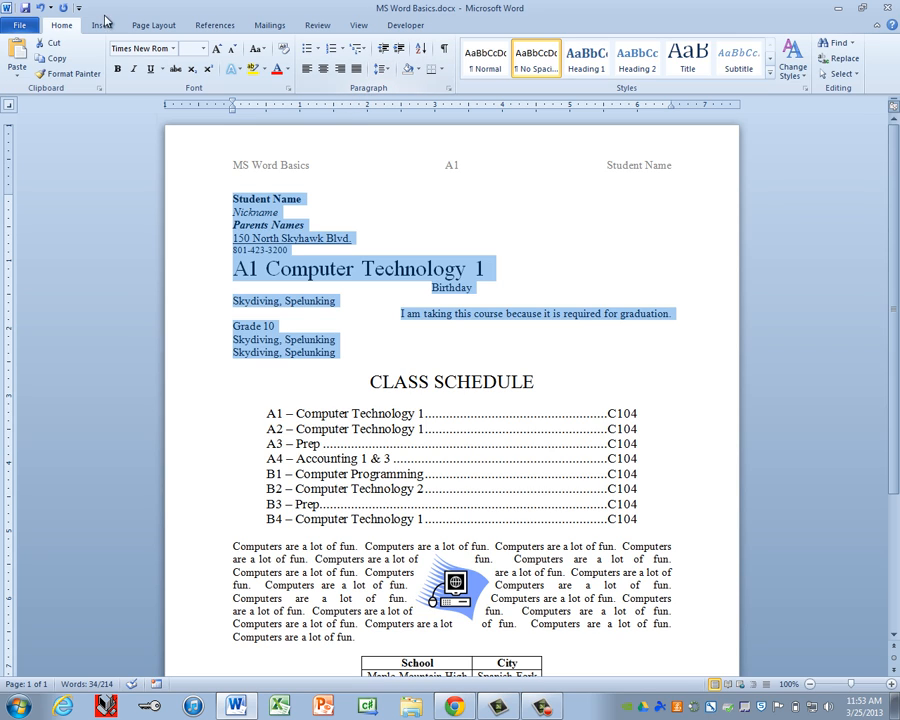
{"action": "left_click", "coordinate": [343, 52]}
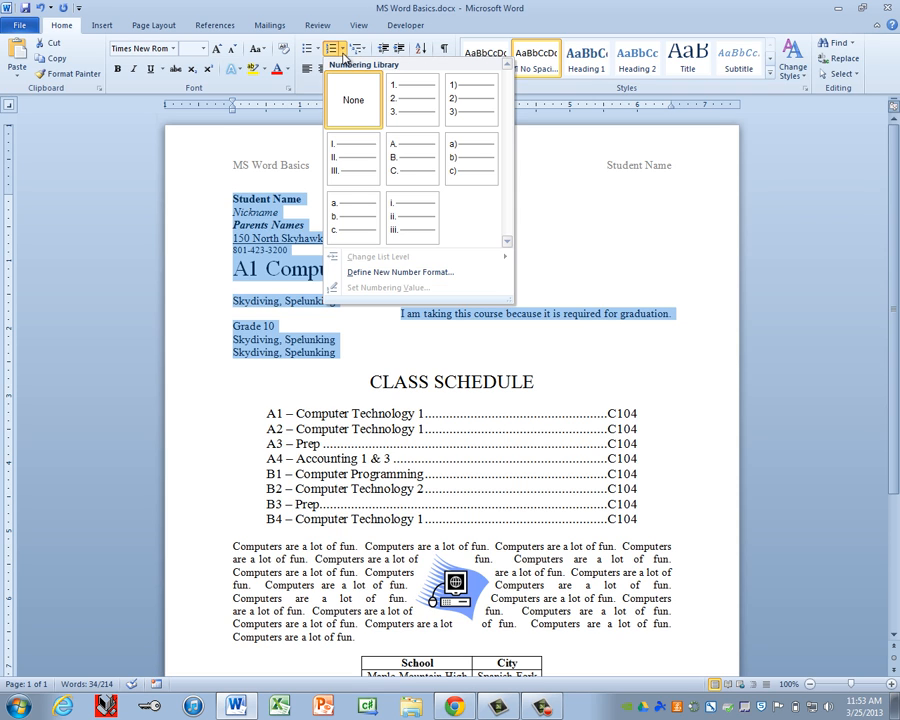
{"action": "left_click", "coordinate": [404, 98]}
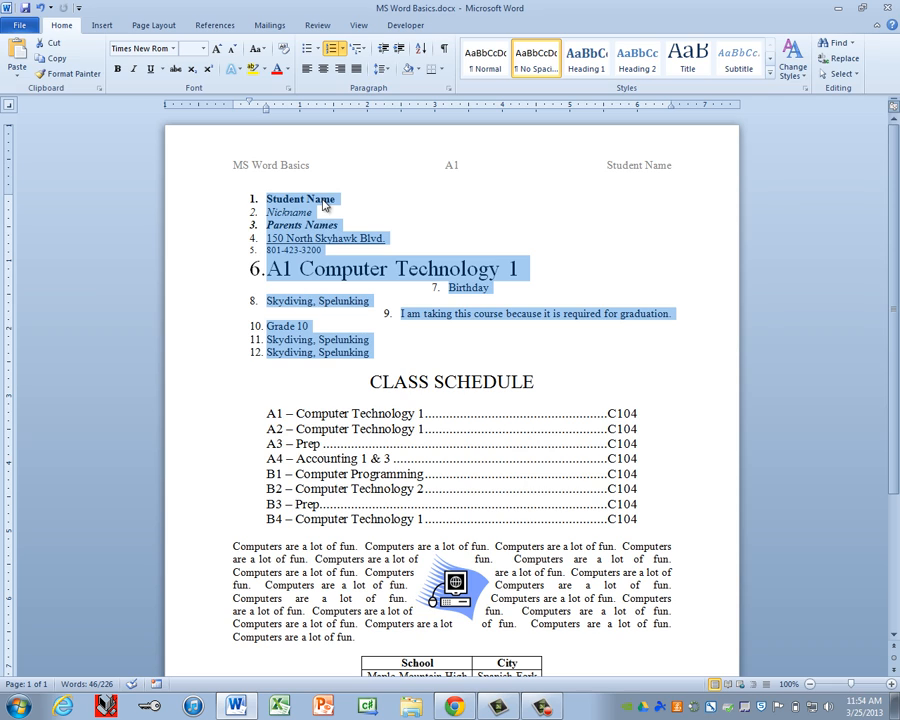
Step: Switch the header lines to arrow bullets, then select CLASS SCHEDULE and its course lines
{"action": "left_click", "coordinate": [319, 52]}
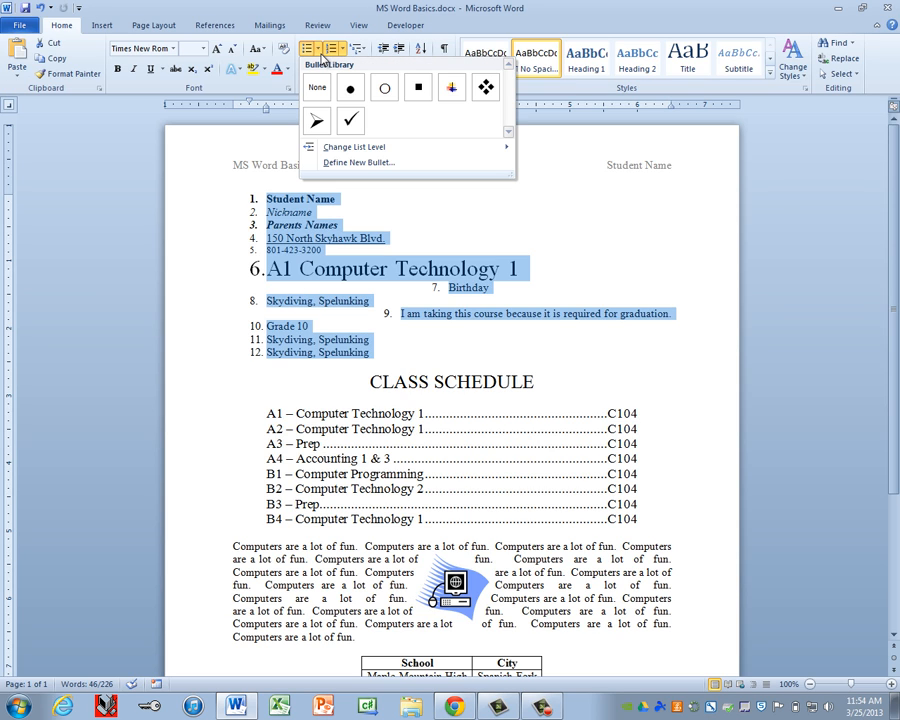
{"action": "left_click", "coordinate": [317, 123]}
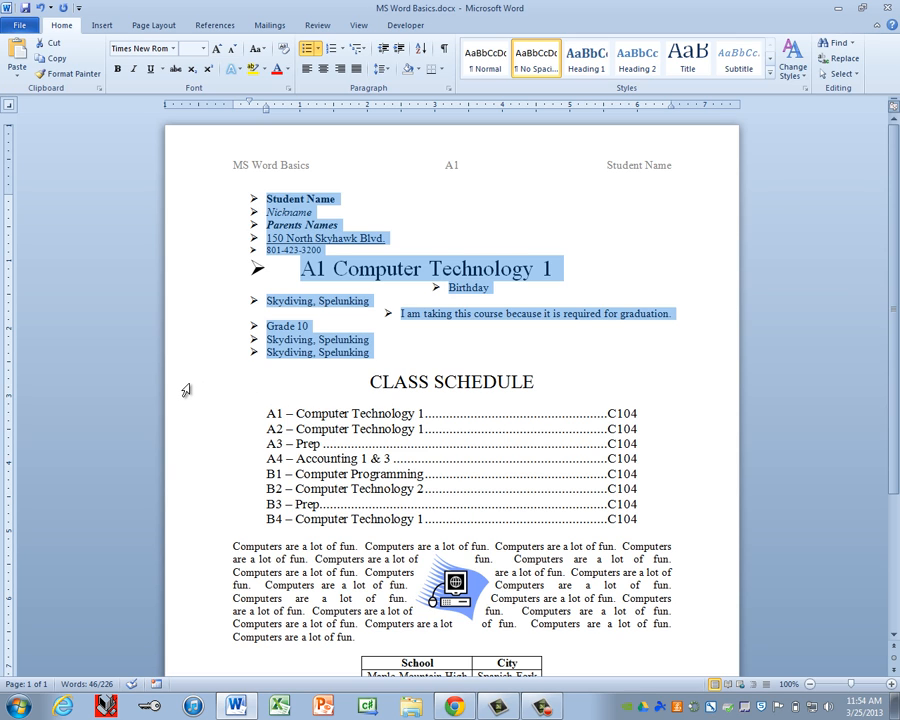
{"action": "left_click_drag", "start_coordinate": [186, 390], "coordinate": [194, 518]}
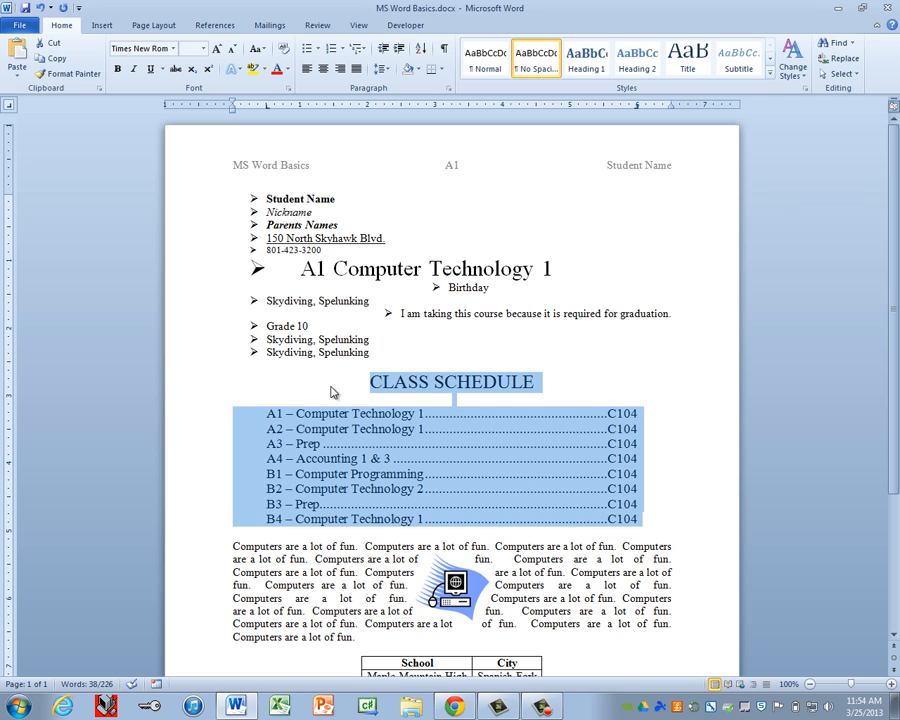
Step: Select from the CLASS SCHEDULE heading through the B4 course line and bring up the border options
{"action": "scroll", "coordinate": [384, 470], "scroll_direction": "down", "scroll_amount": 3}
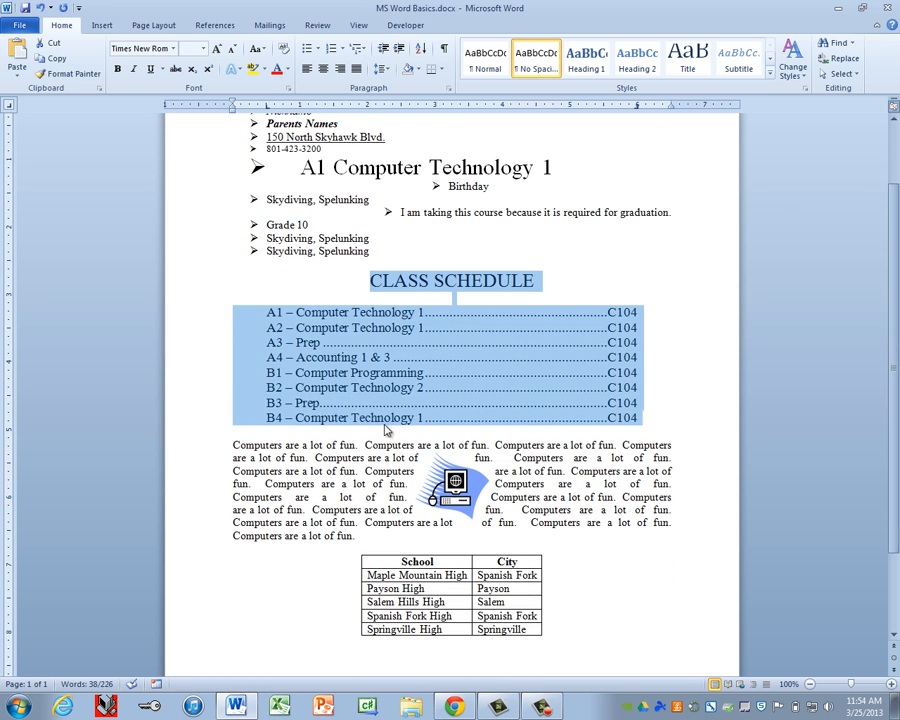
{"action": "left_click_drag", "start_coordinate": [201, 267], "coordinate": [199, 421]}
{"action": "left_click", "coordinate": [213, 290]}
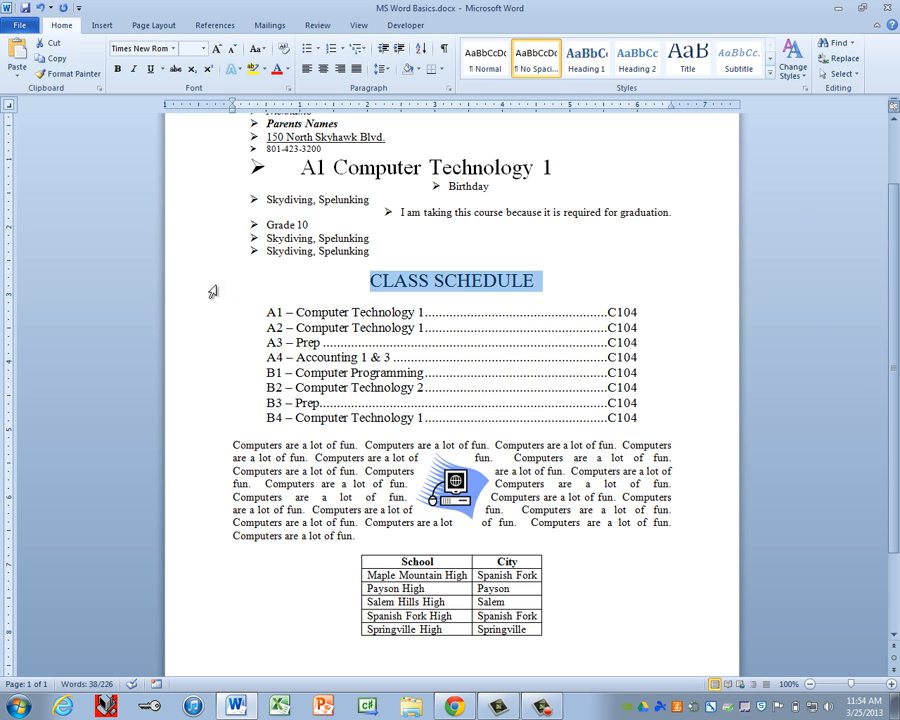
{"action": "left_click_drag", "start_coordinate": [213, 290], "coordinate": [210, 421]}
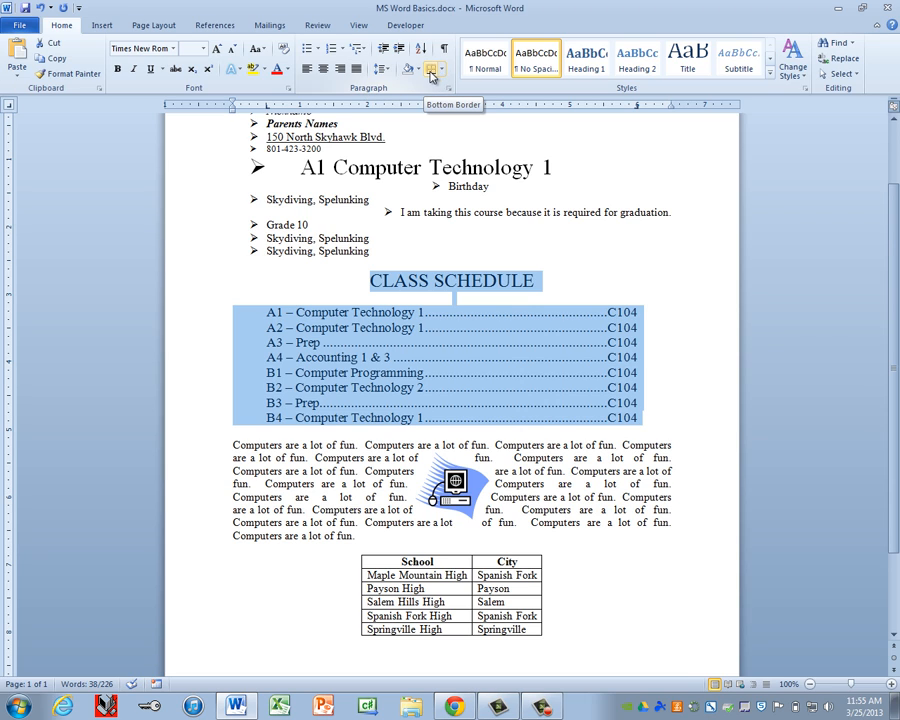
{"action": "left_click", "coordinate": [443, 70]}
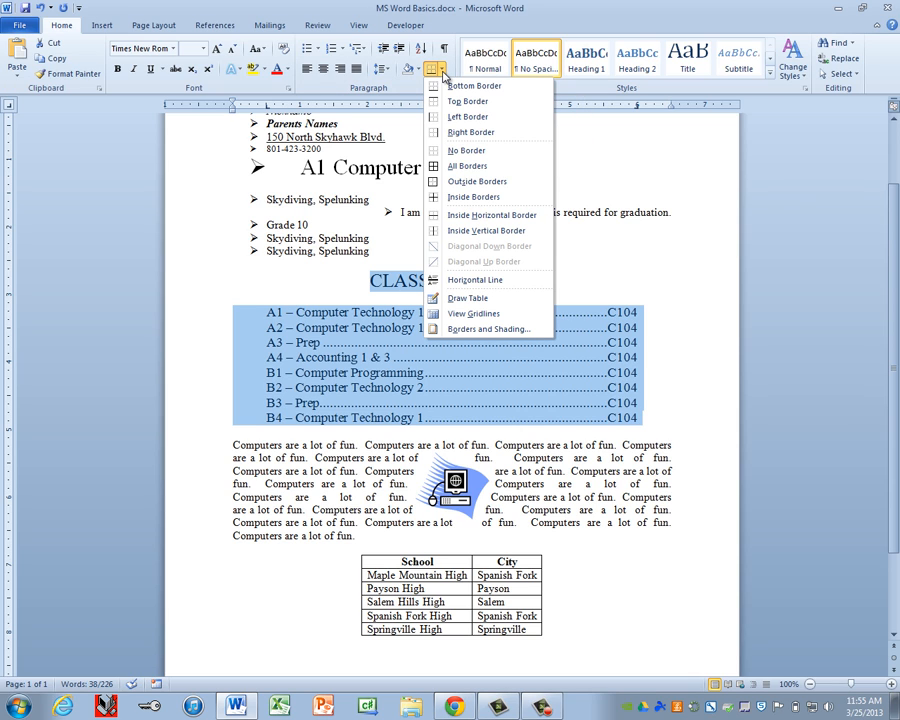
Step: Box the CLASS SCHEDULE heading and its eight course lines with a double-line, 1 ½ pt border
{"action": "left_click", "coordinate": [488, 329]}
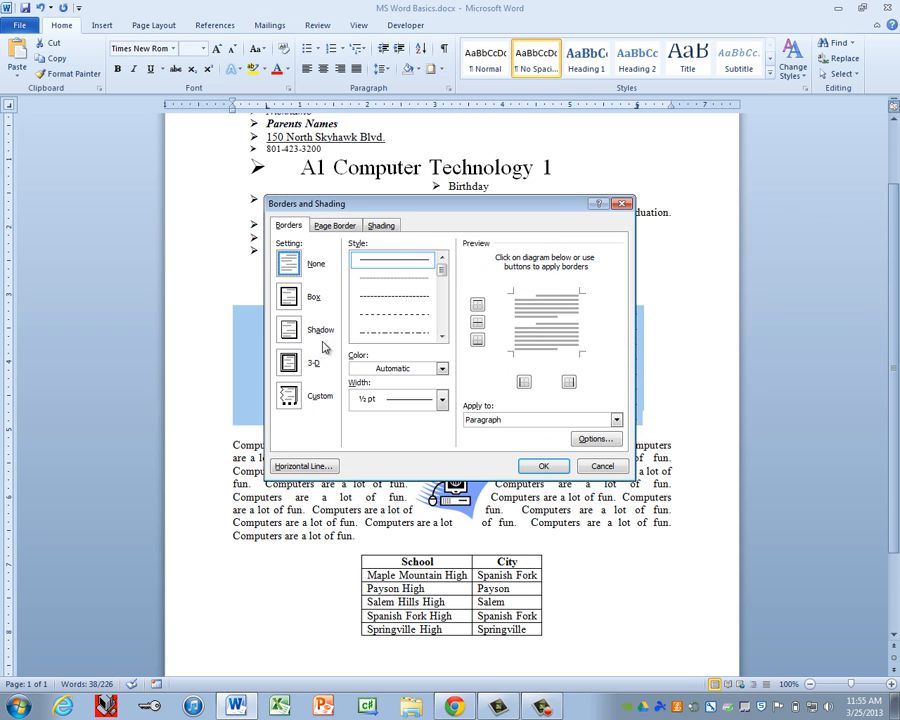
{"action": "left_click", "coordinate": [290, 300]}
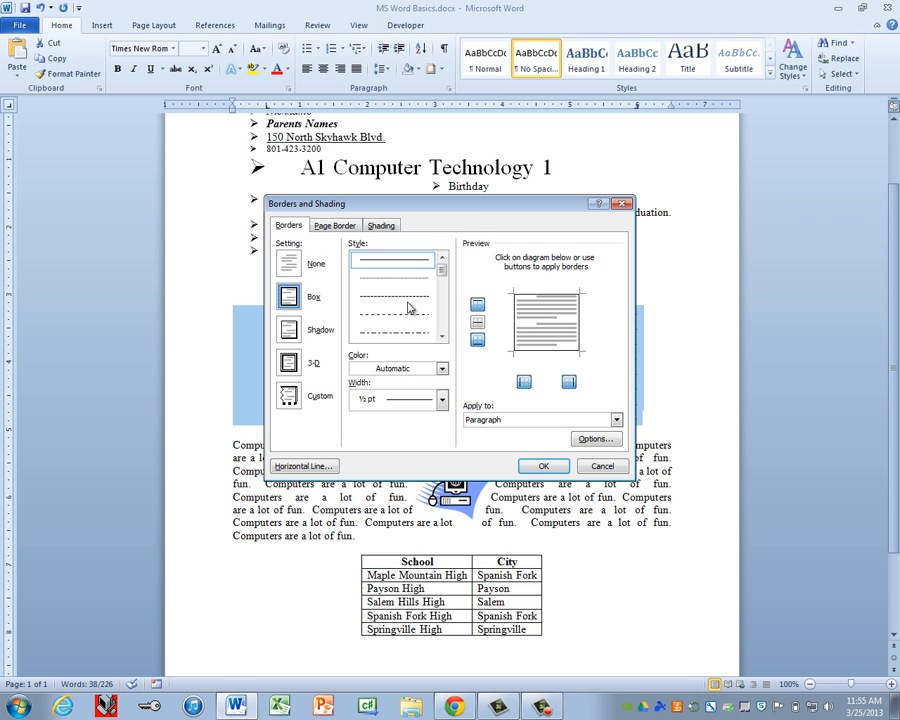
{"action": "left_click", "coordinate": [443, 282]}
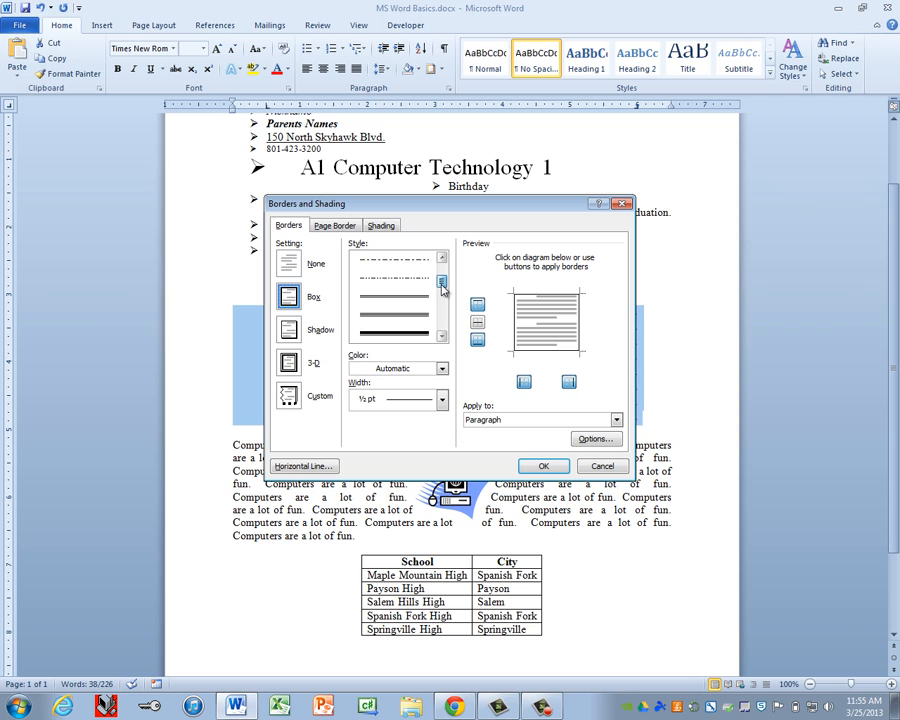
{"action": "left_click", "coordinate": [408, 298]}
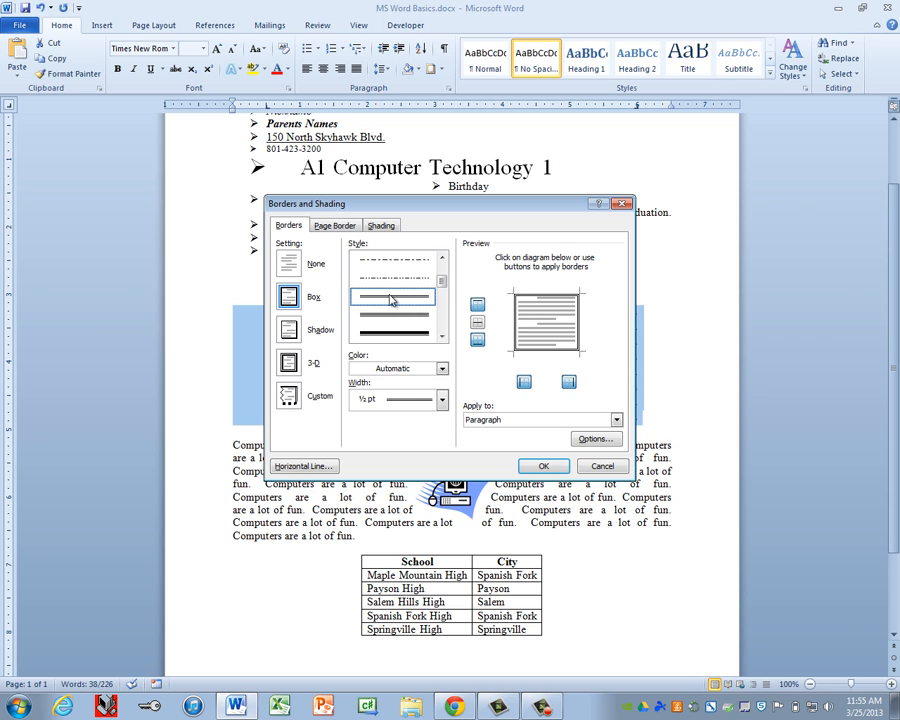
{"action": "left_click", "coordinate": [416, 400]}
{"action": "left_click", "coordinate": [414, 473]}
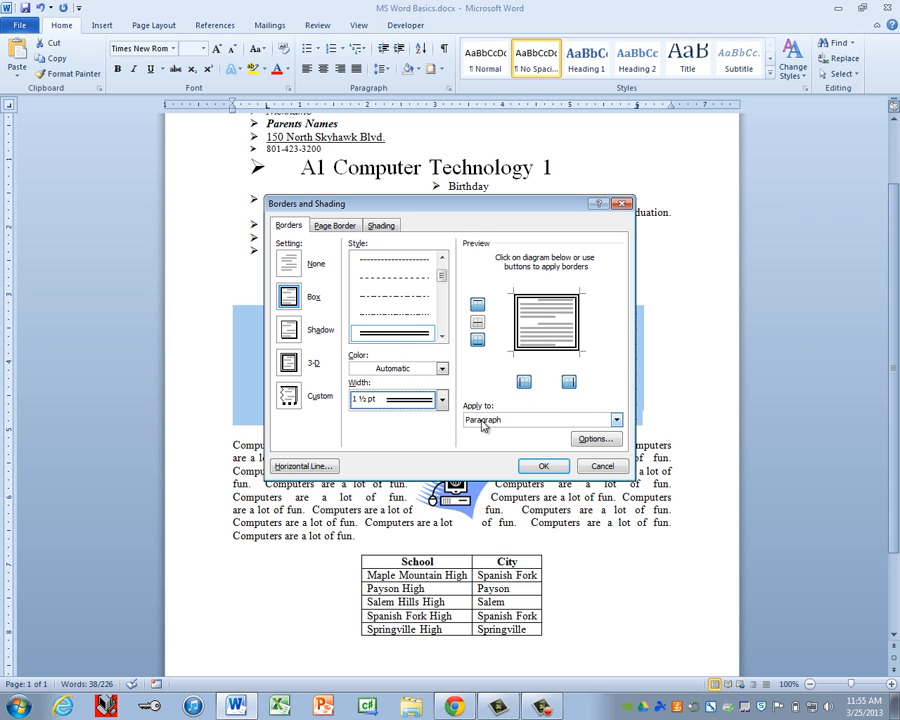
{"action": "left_click", "coordinate": [542, 465]}
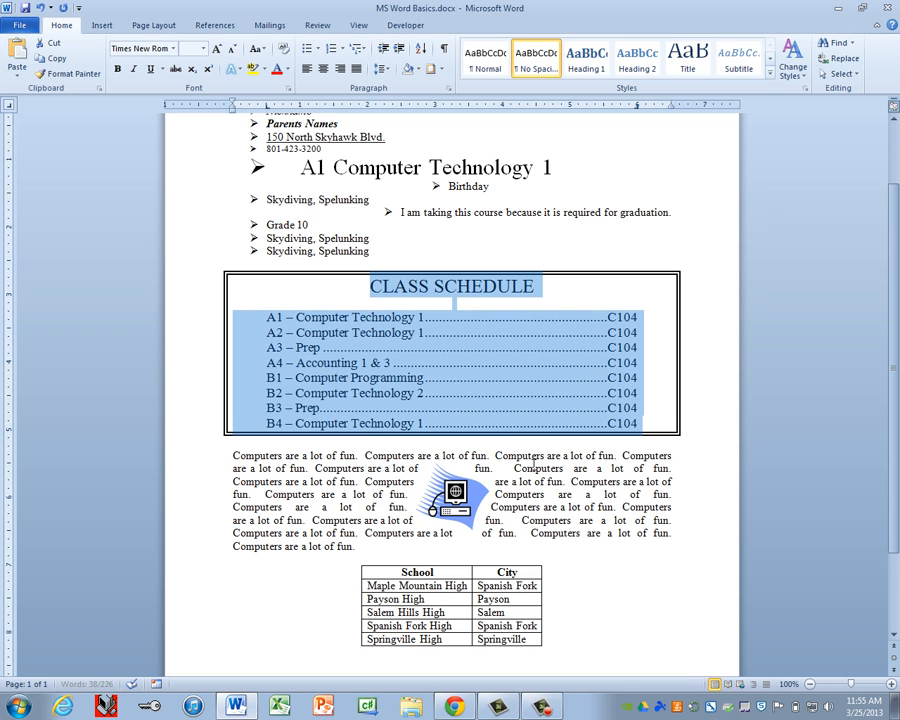
{"action": "left_click", "coordinate": [504, 351]}
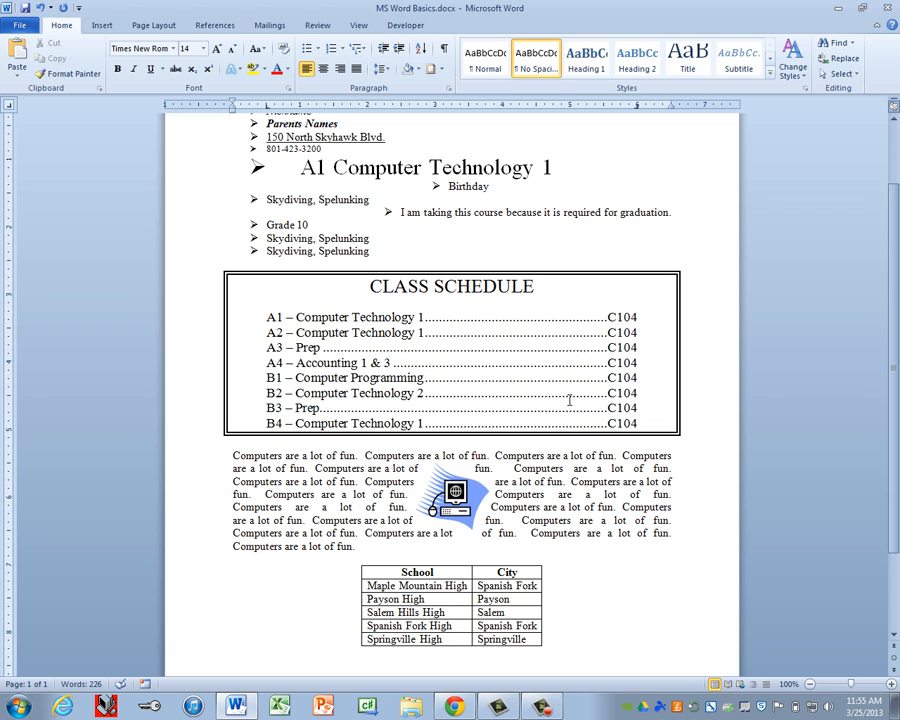
Step: Choose a black zigzag art design as the page border for the whole document
{"action": "left_click", "coordinate": [155, 25]}
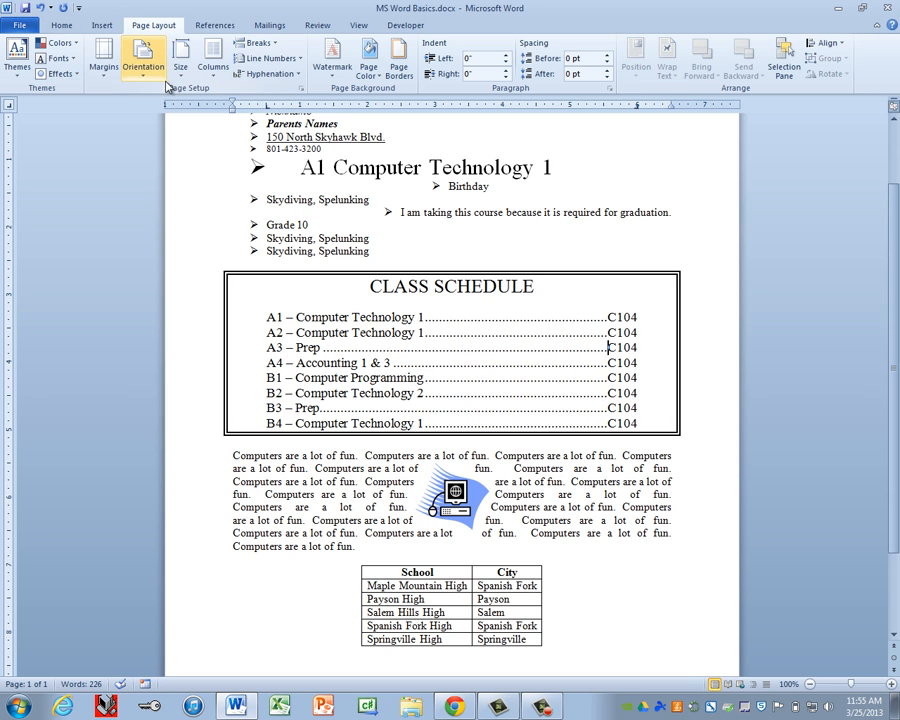
{"action": "left_click", "coordinate": [399, 66]}
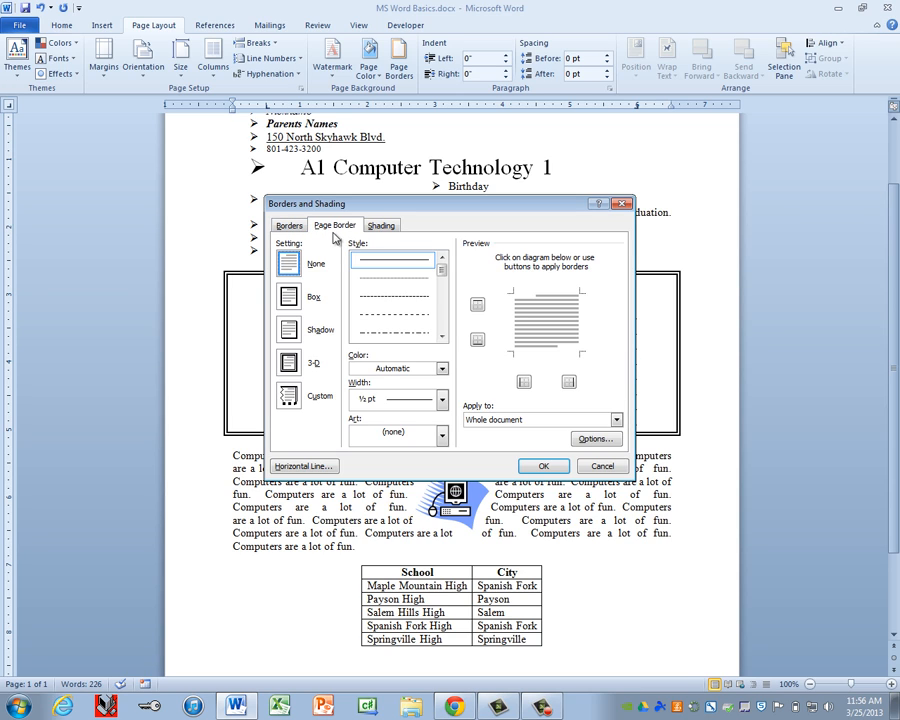
{"action": "left_click", "coordinate": [390, 442]}
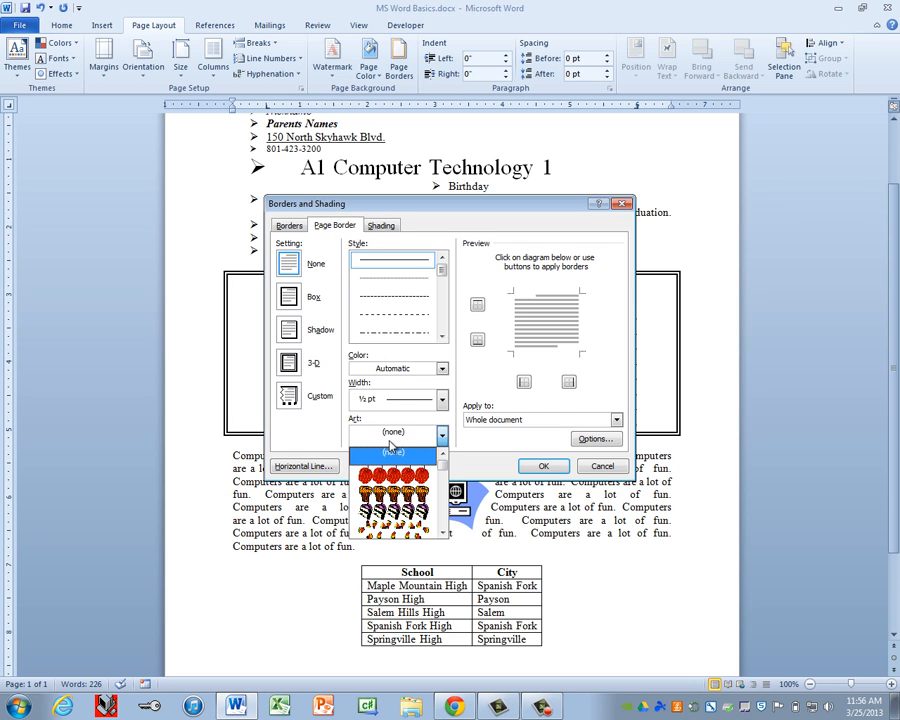
{"action": "left_click_drag", "start_coordinate": [443, 485], "coordinate": [446, 515]}
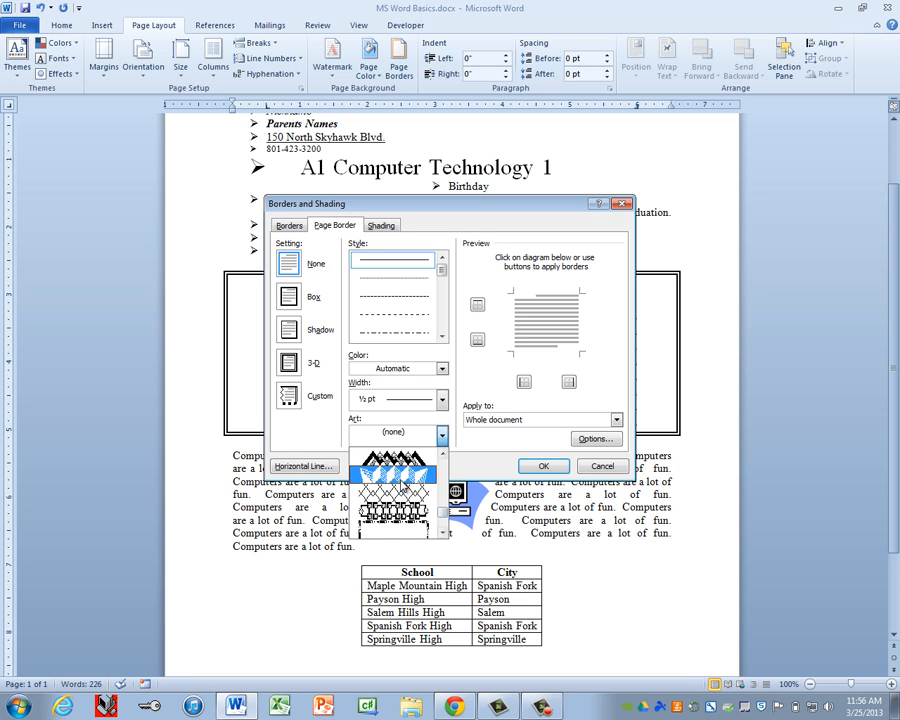
{"action": "left_click", "coordinate": [398, 483]}
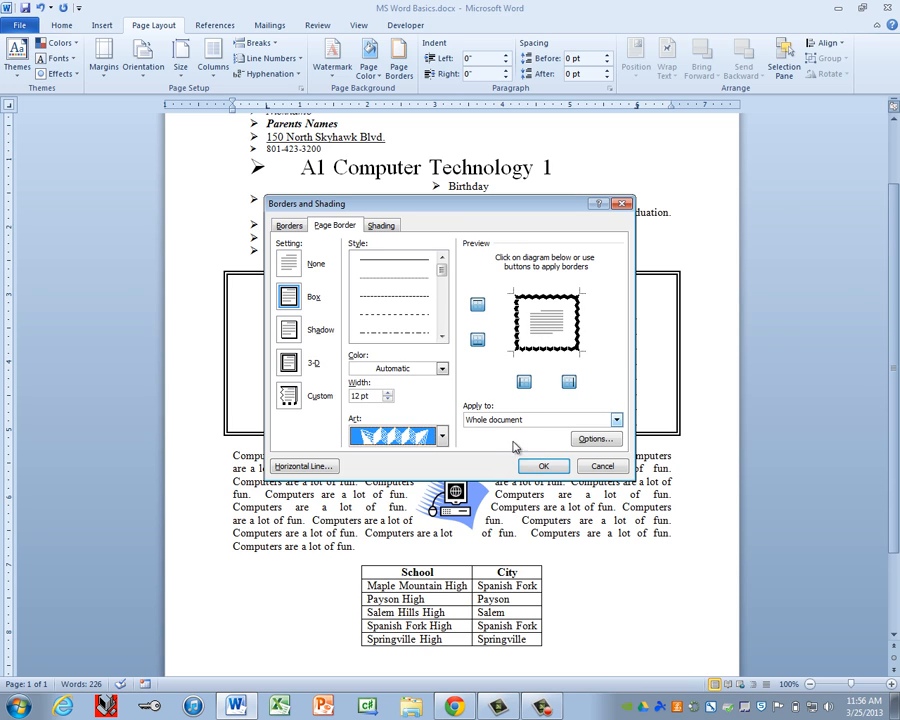
{"action": "left_click", "coordinate": [543, 468]}
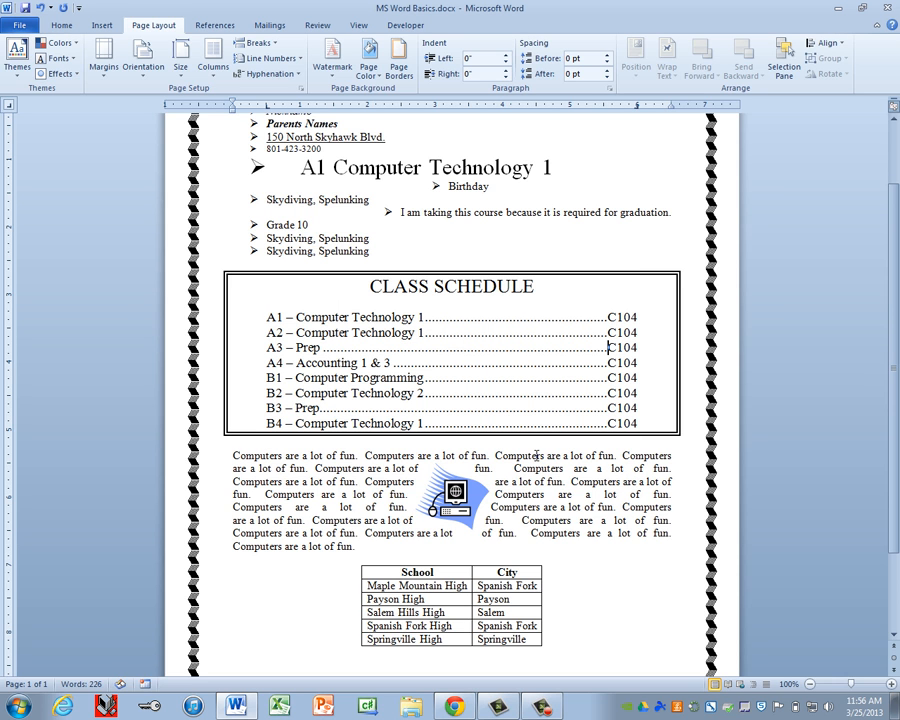
{"action": "scroll", "coordinate": [699, 556], "scroll_direction": "down", "scroll_amount": 2}
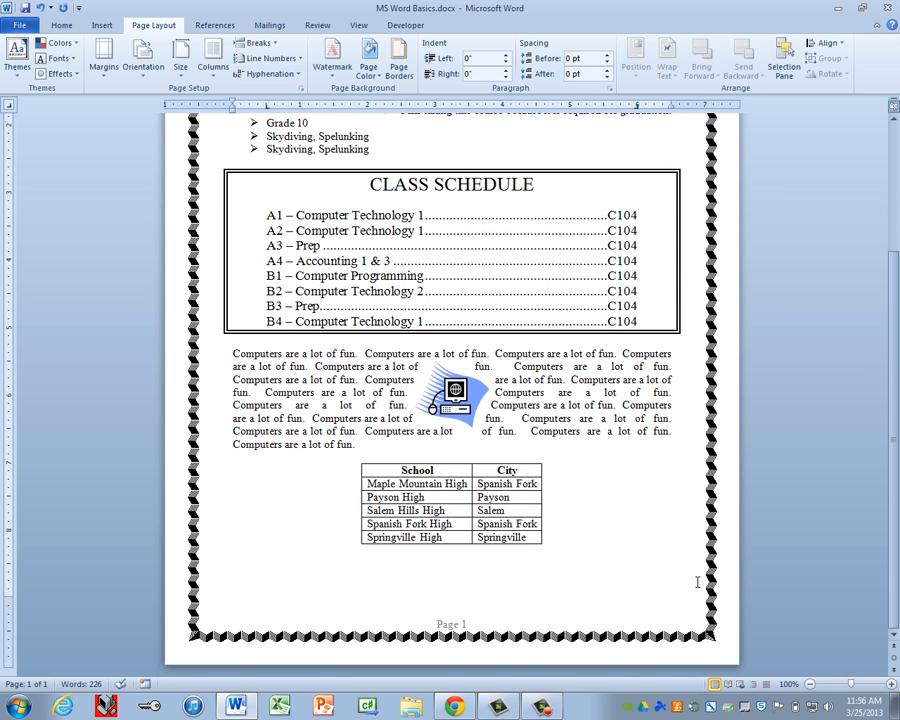
{"action": "scroll", "coordinate": [699, 583], "scroll_direction": "up", "scroll_amount": 4}
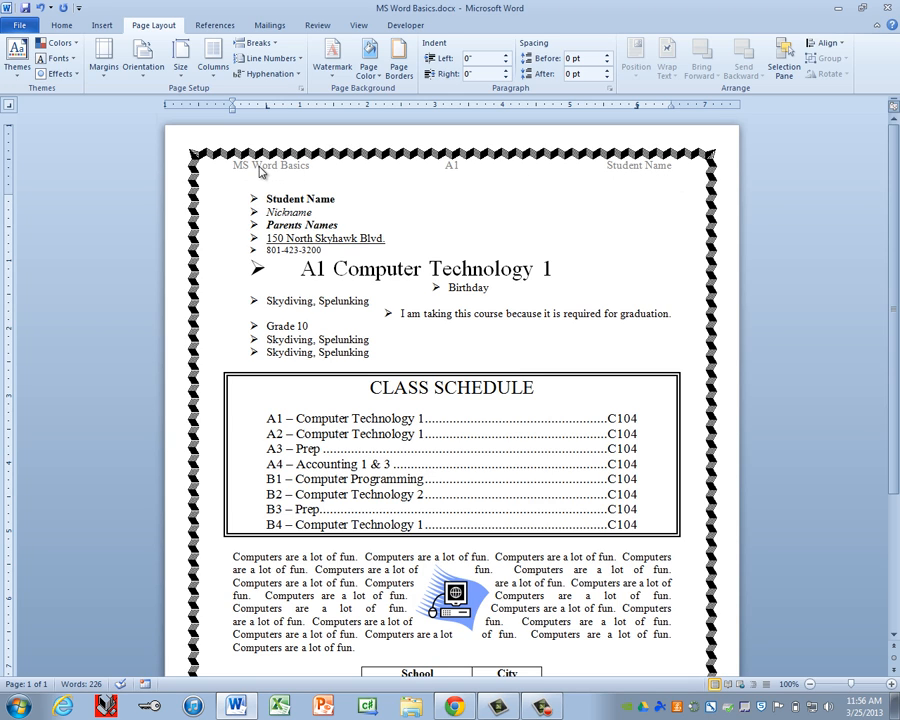
{"action": "scroll", "coordinate": [455, 628], "scroll_direction": "down", "scroll_amount": 4}
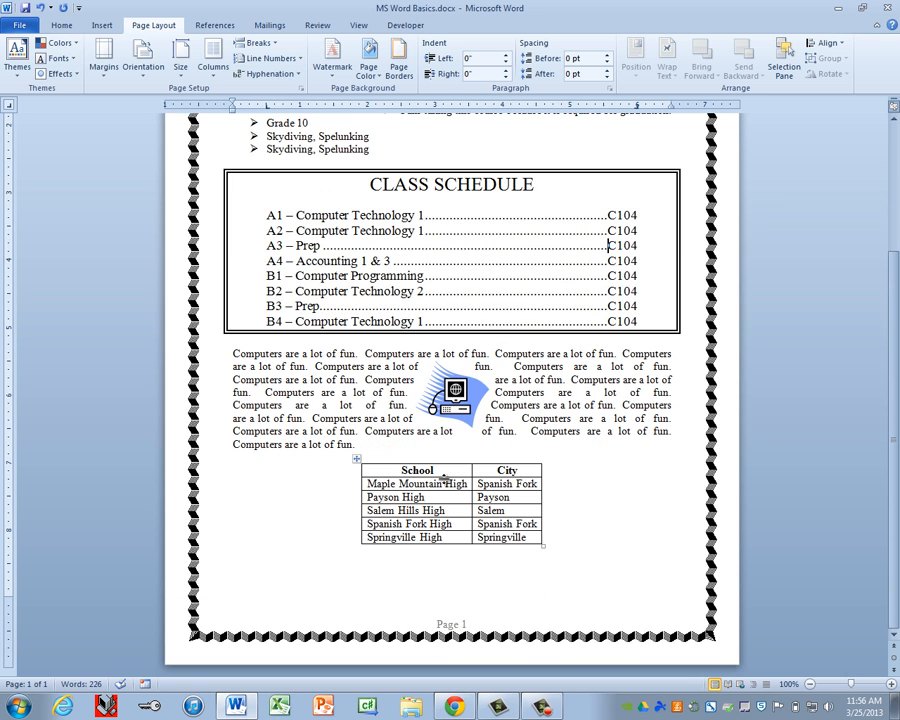
{"action": "scroll", "coordinate": [486, 264], "scroll_direction": "up", "scroll_amount": 3}
{"action": "scroll", "coordinate": [487, 268], "scroll_direction": "up", "scroll_amount": 1}
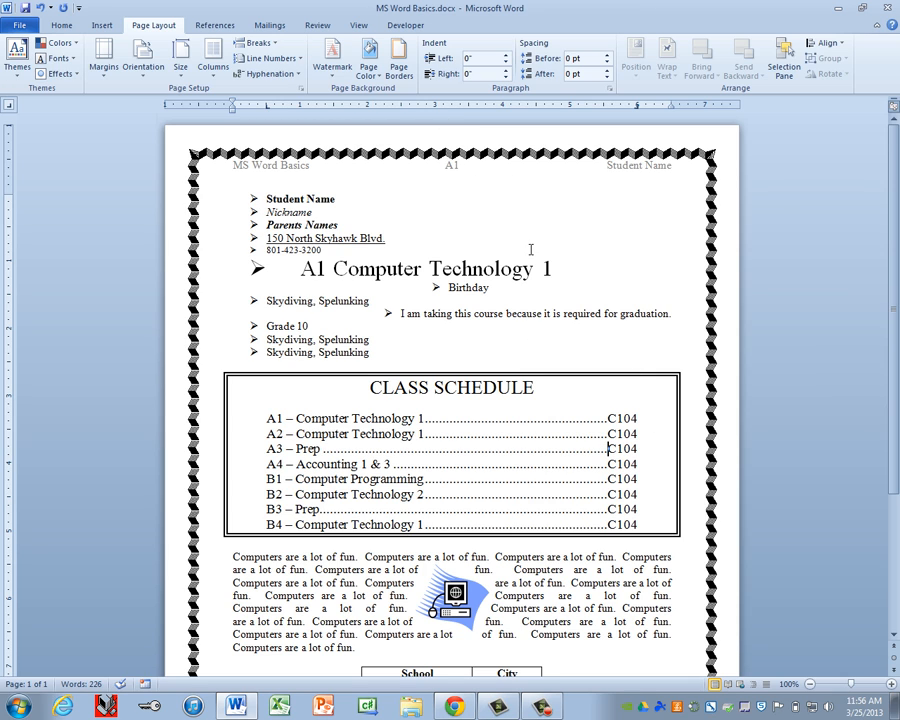
{"action": "left_click", "coordinate": [401, 67]}
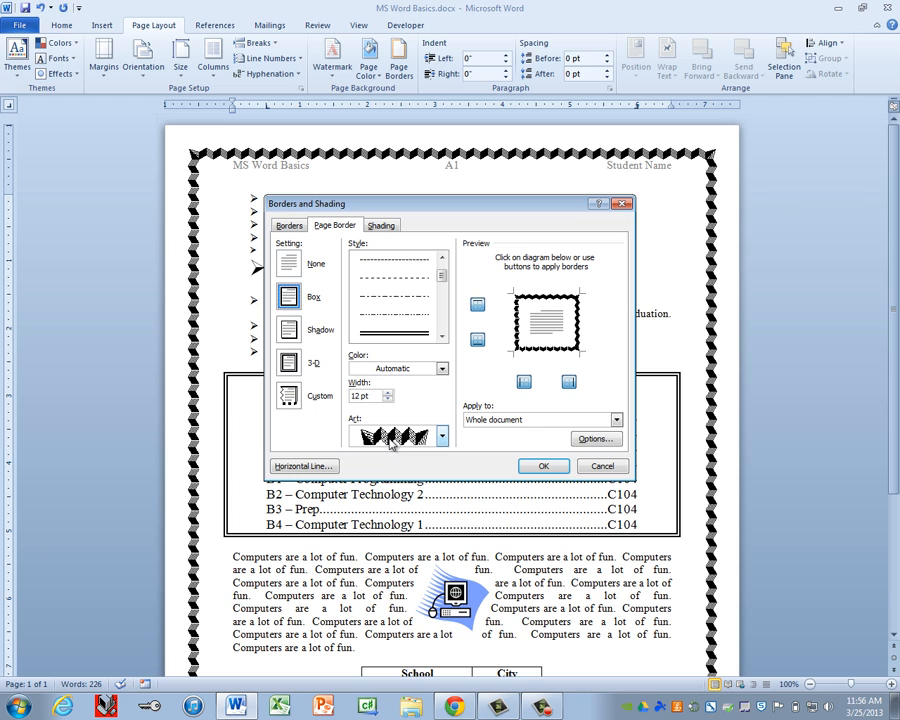
{"action": "left_click", "coordinate": [600, 466]}
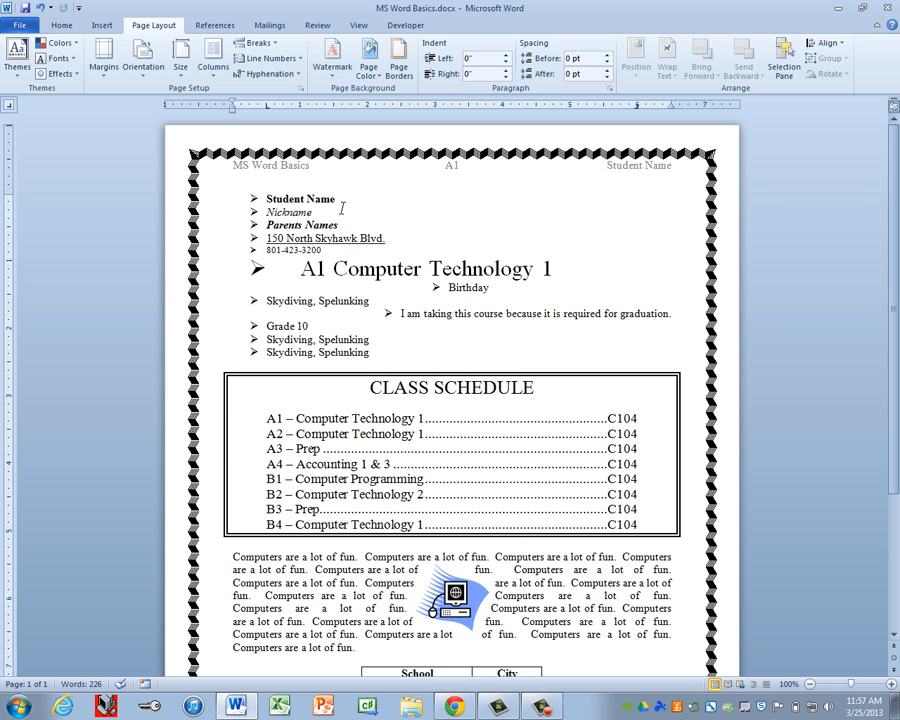
Step: Publish the document as the PDF MS Word Basics.pdf using Create PDF/XPS
{"action": "left_click", "coordinate": [18, 27]}
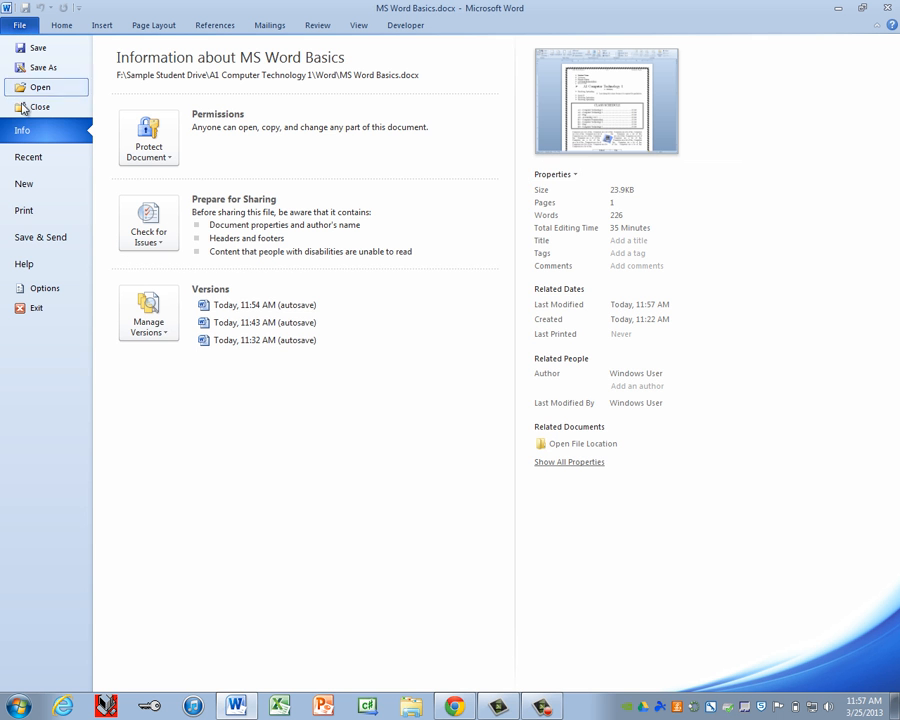
{"action": "left_click", "coordinate": [30, 240]}
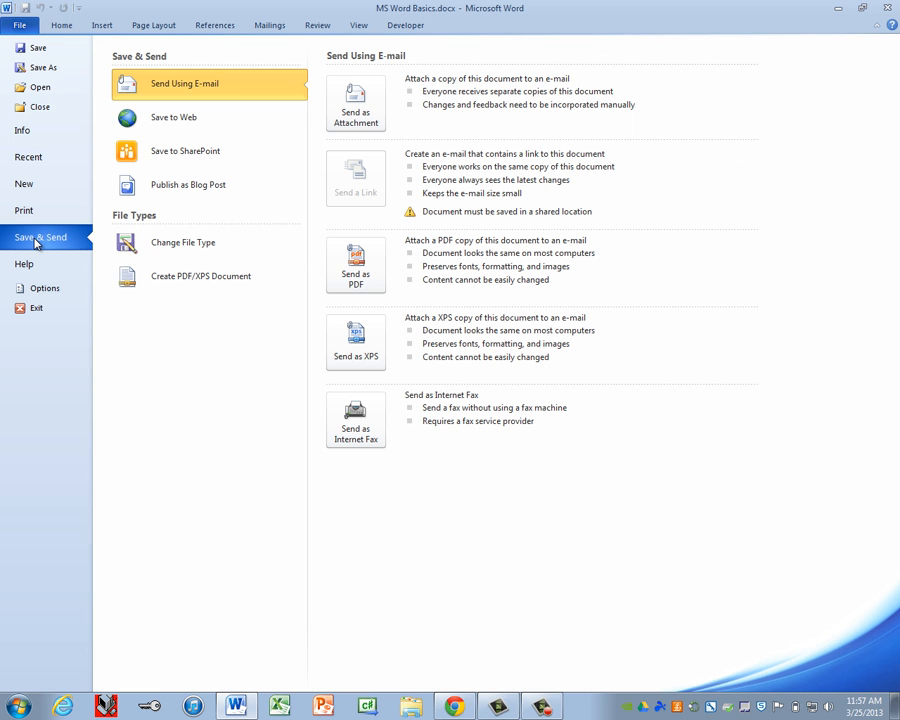
{"action": "left_click", "coordinate": [195, 283]}
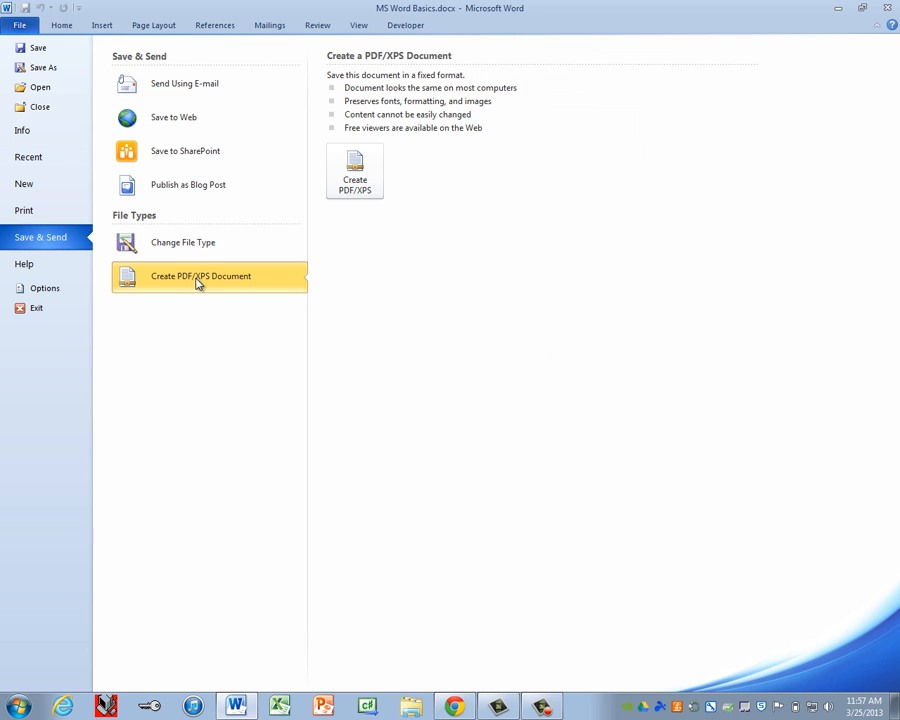
{"action": "left_click", "coordinate": [362, 180]}
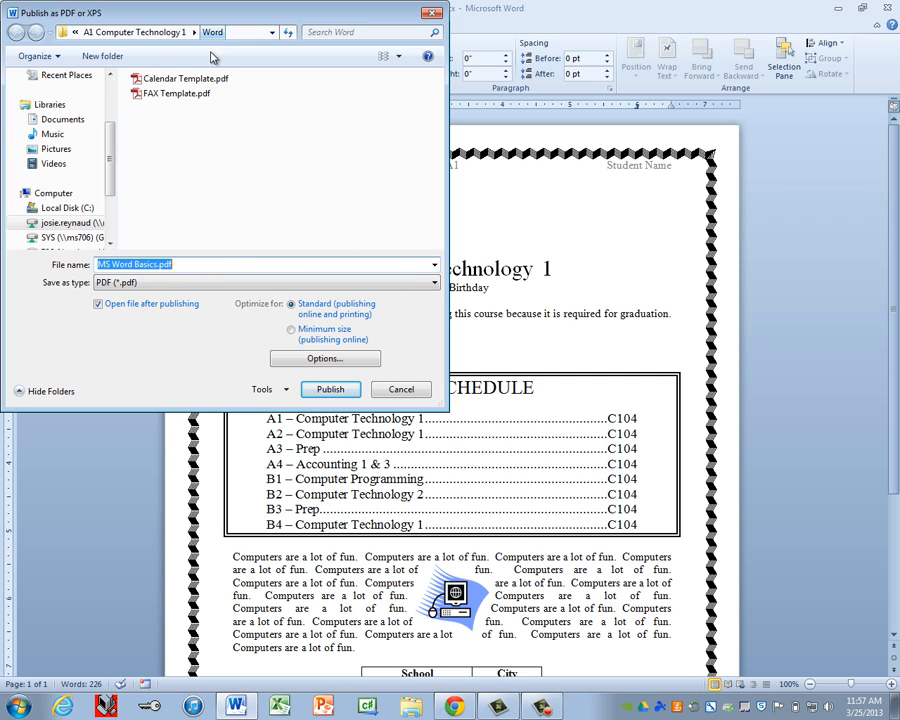
{"action": "left_click", "coordinate": [331, 390]}
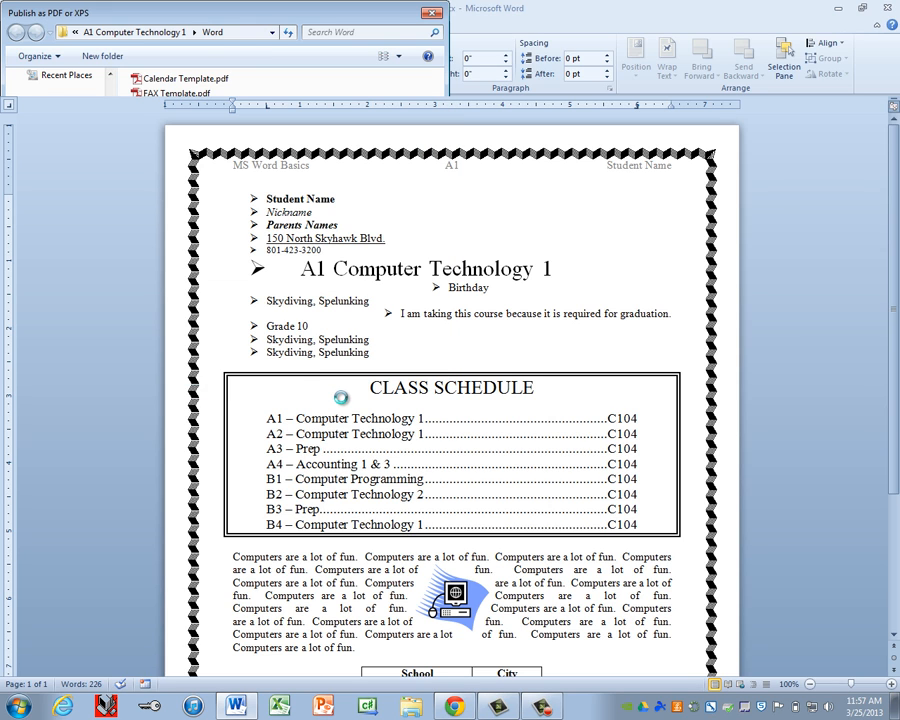